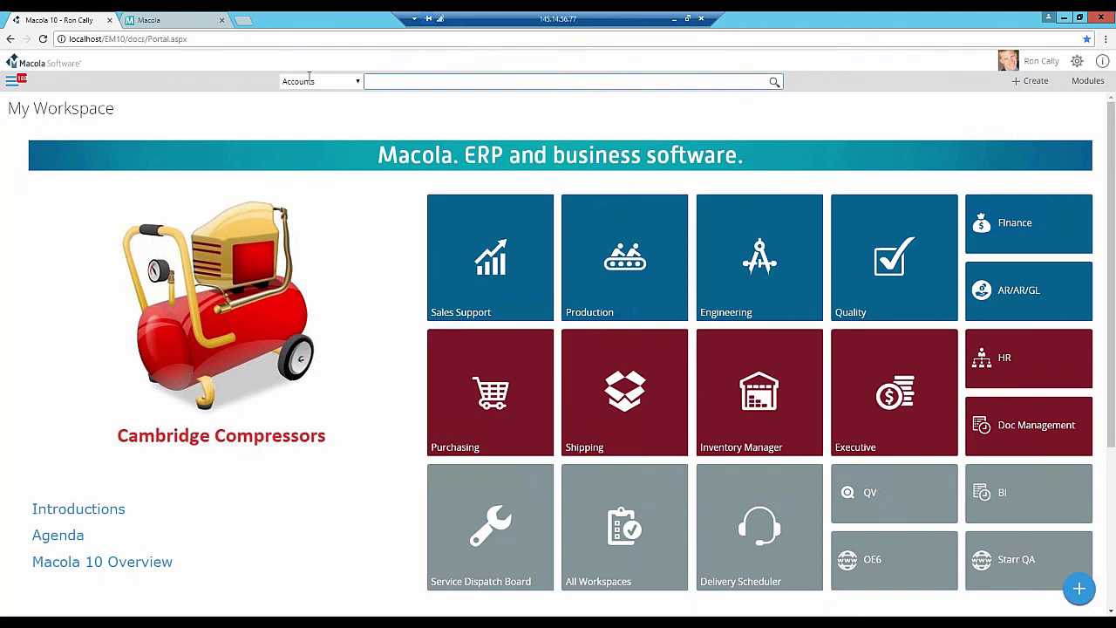
# Open the January 10 sales call with Dove Equipment from the personal planning calendar.
pyautogui.click(11, 80)
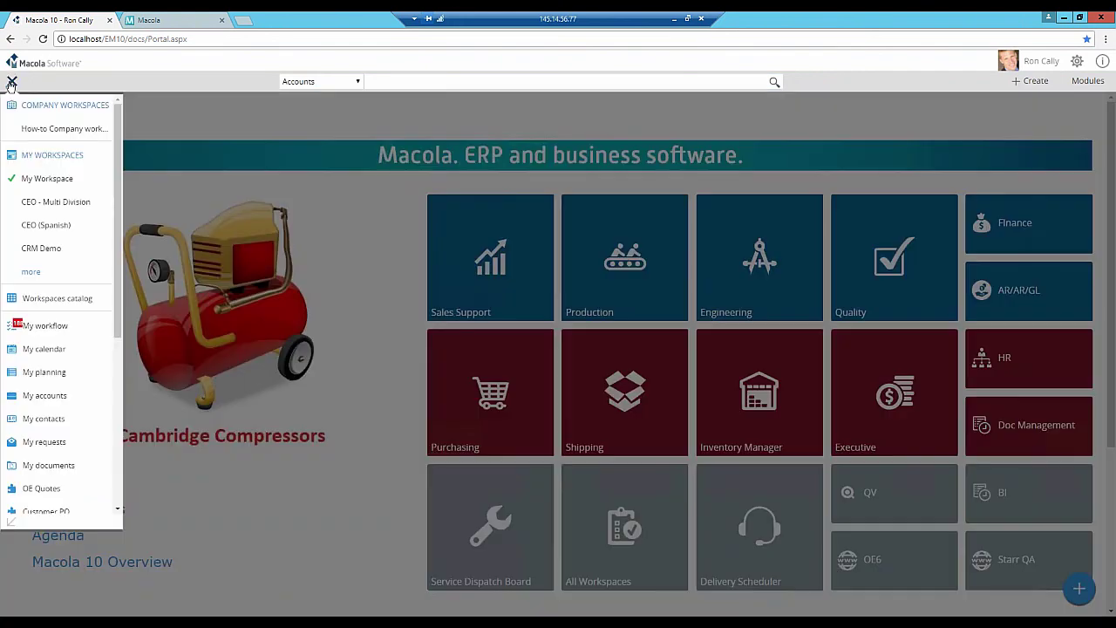
pyautogui.click(18, 379)
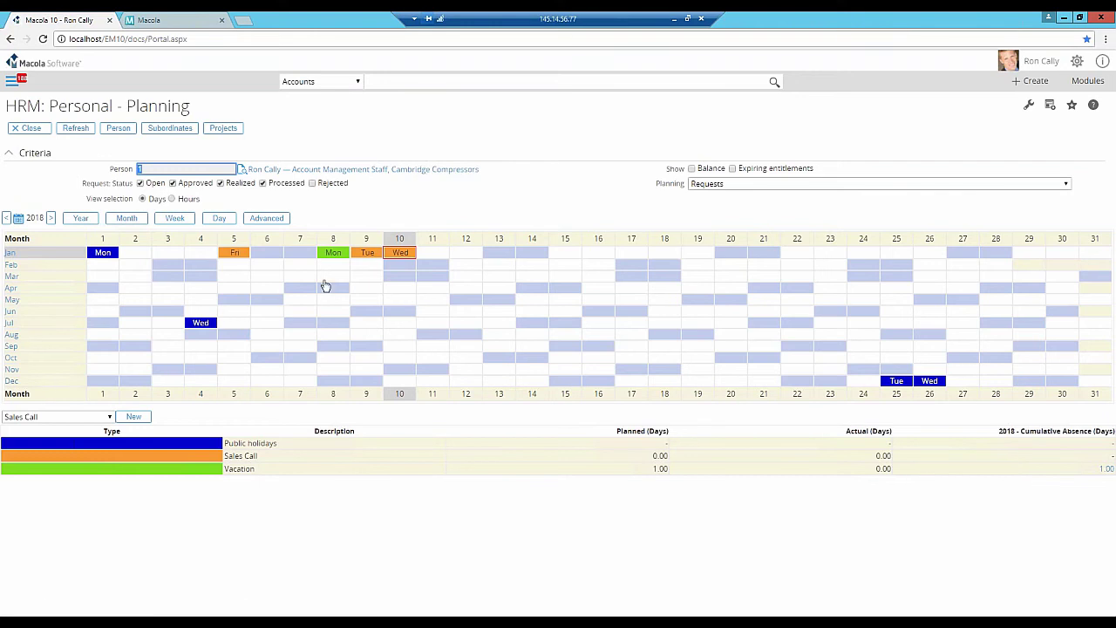
pyautogui.moveTo(396, 258)
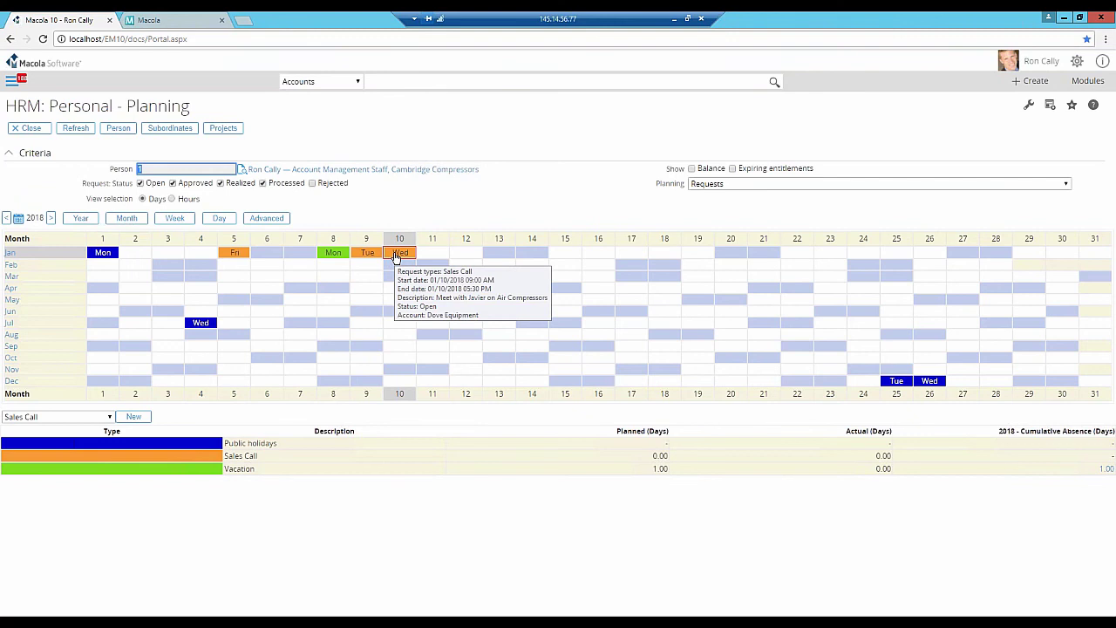
pyautogui.click(396, 253)
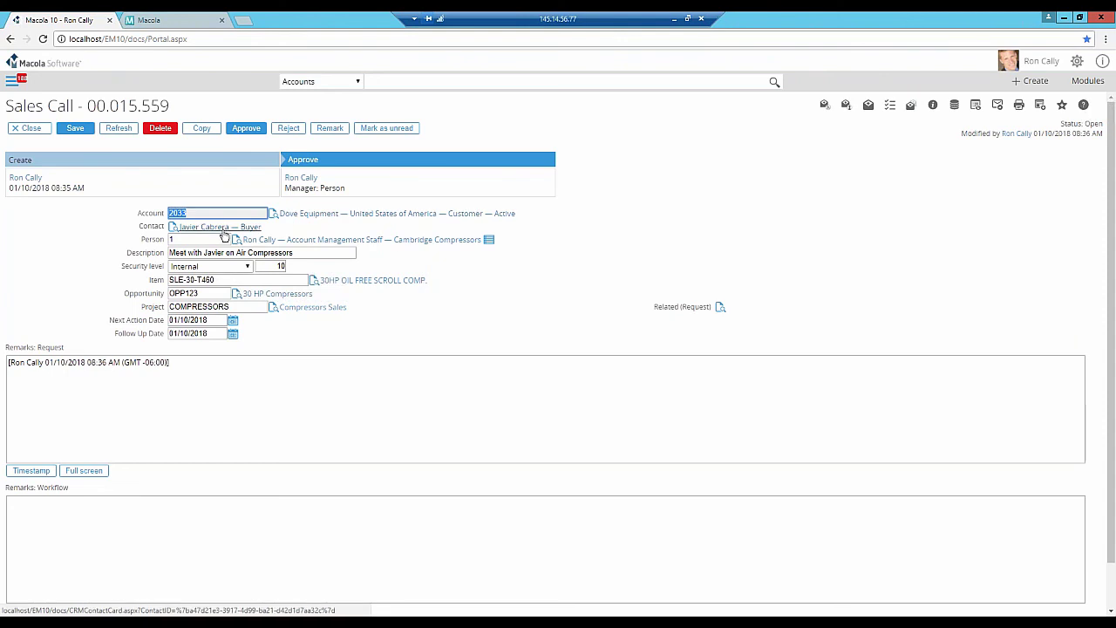
# Review the sales call's item and opportunity fields and open the linked 30 HP Compressors opportunity card.
pyautogui.moveTo(215, 279); pyautogui.dragTo(173, 279)
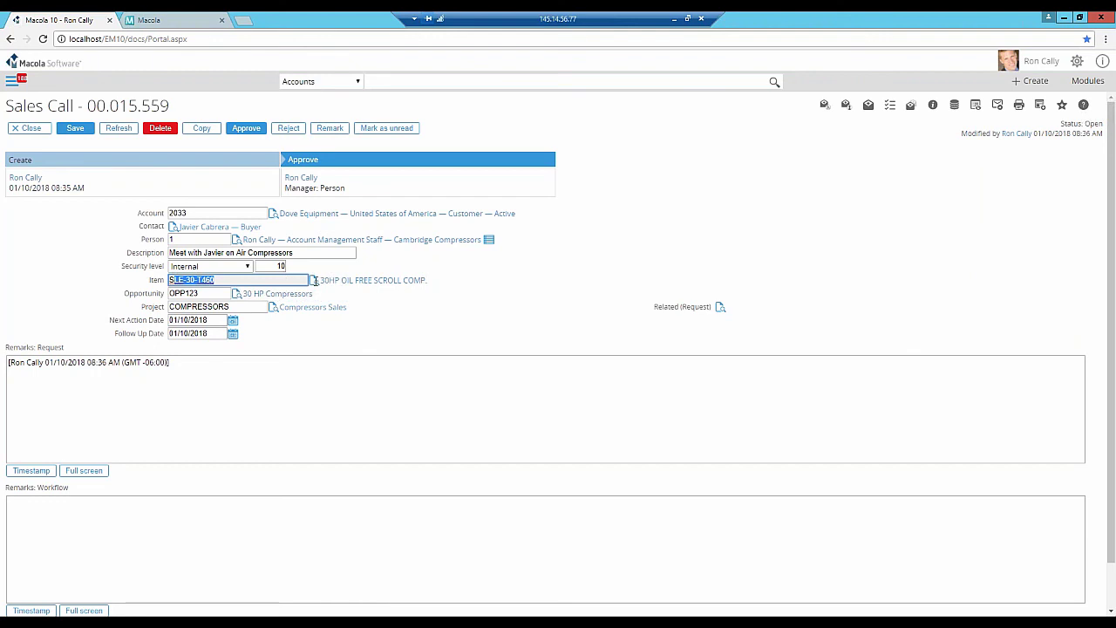
pyautogui.click(386, 301)
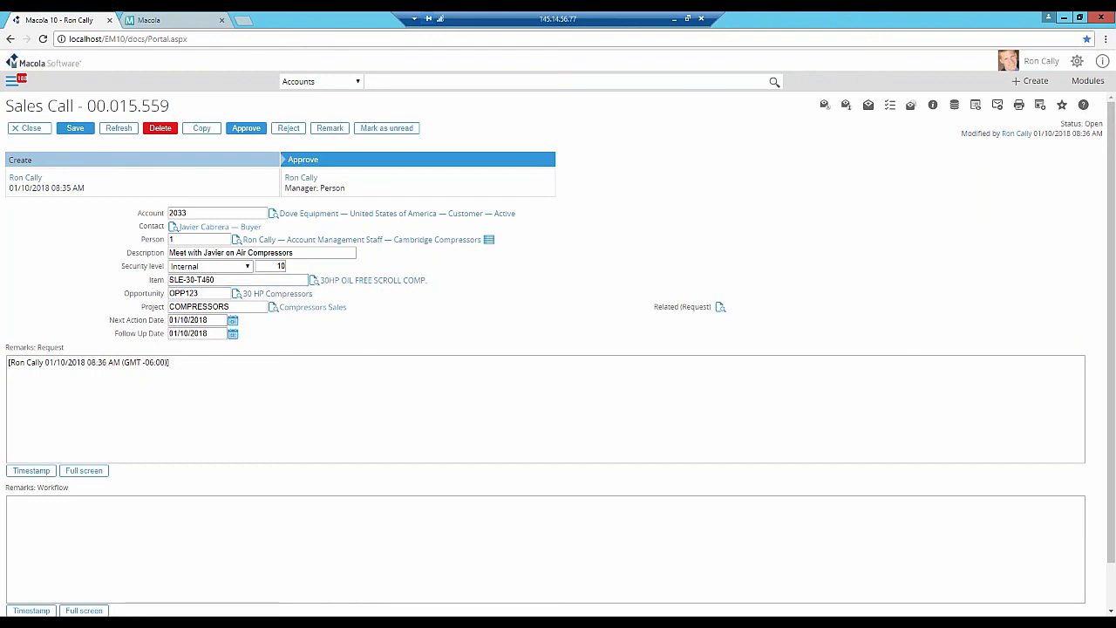
pyautogui.click(212, 292)
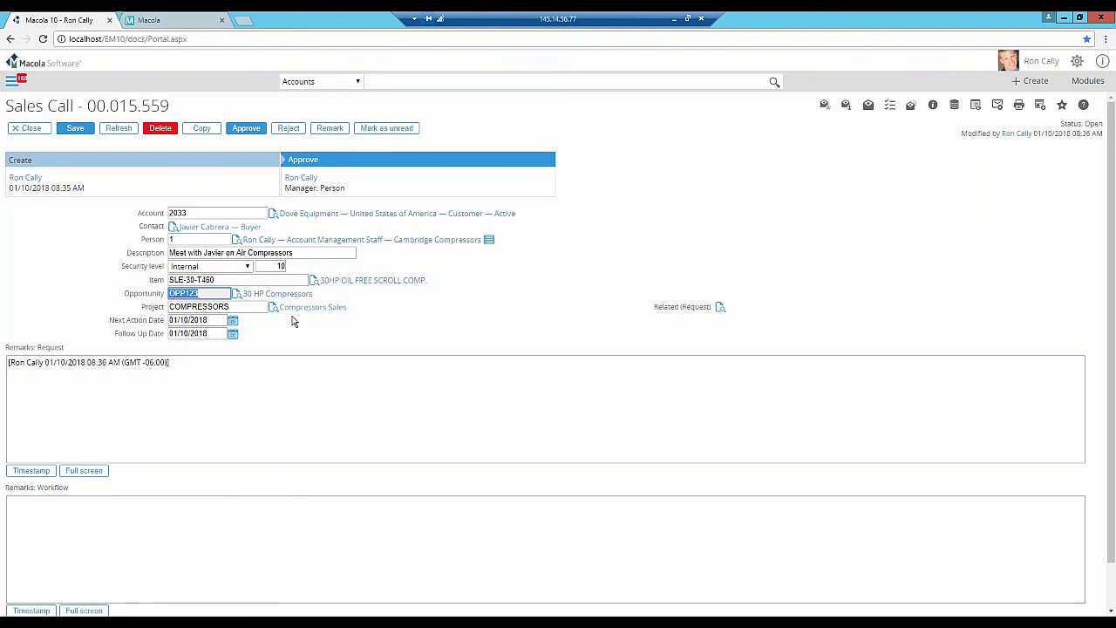
pyautogui.click(280, 294)
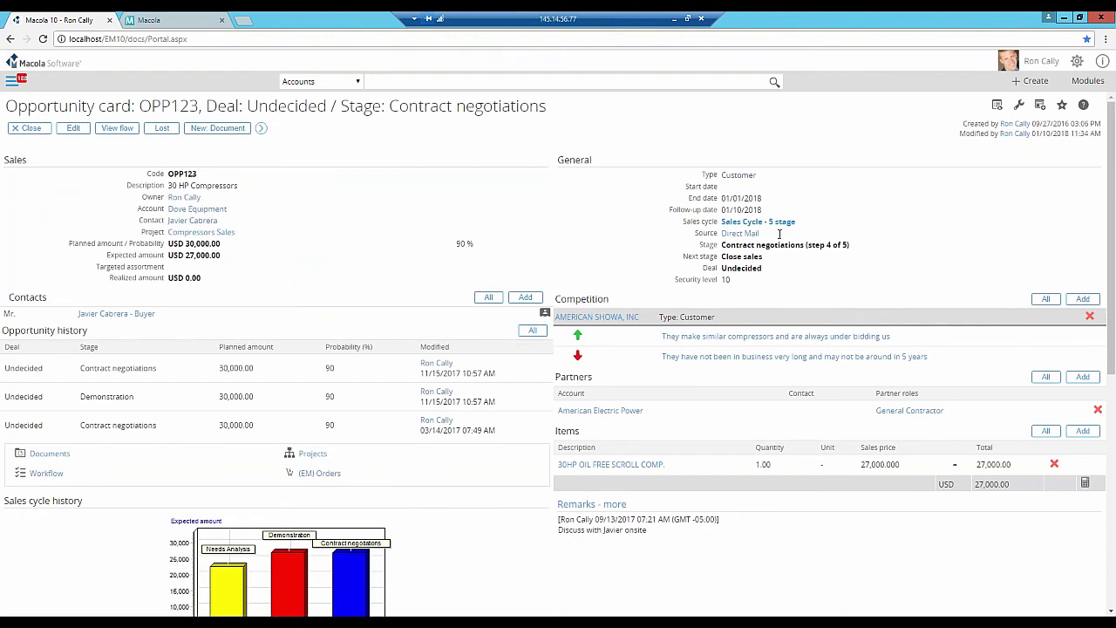
pyautogui.press('ctrl')
pyautogui.press('ctrl')
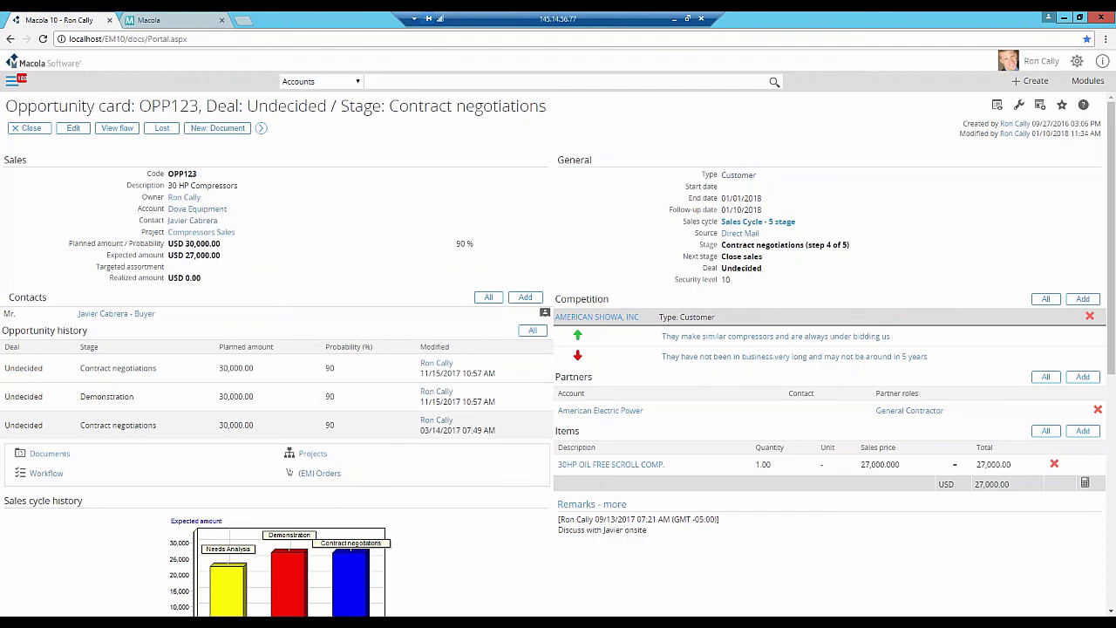
# Open the Stage 4: Contract negotiations request from the opportunity's workflow and review its latest remark.
pyautogui.click(54, 474)
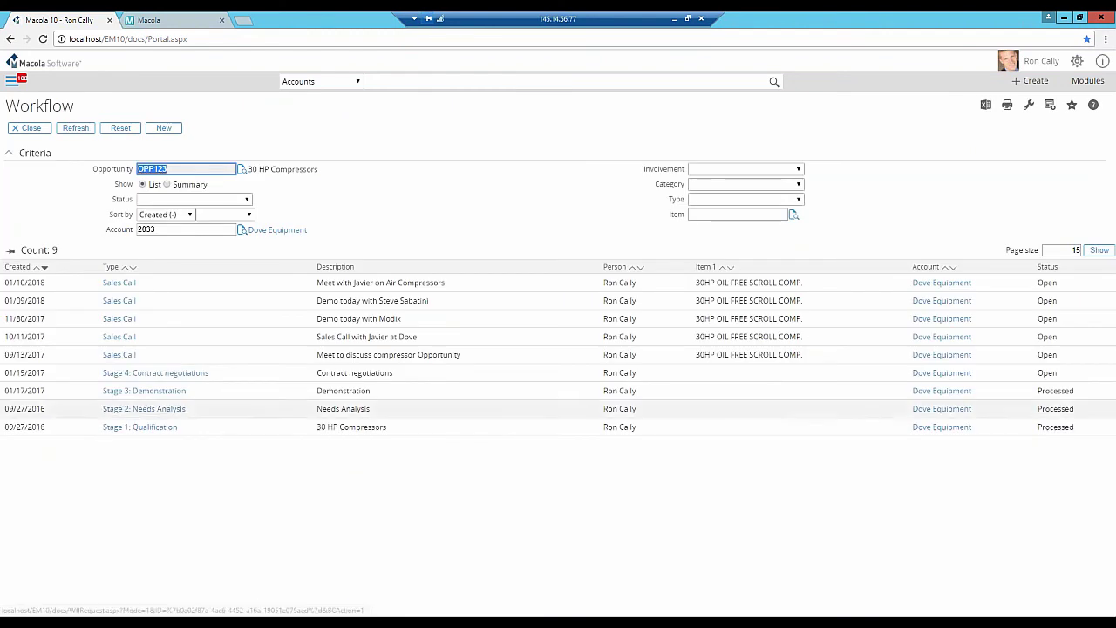
pyautogui.click(167, 375)
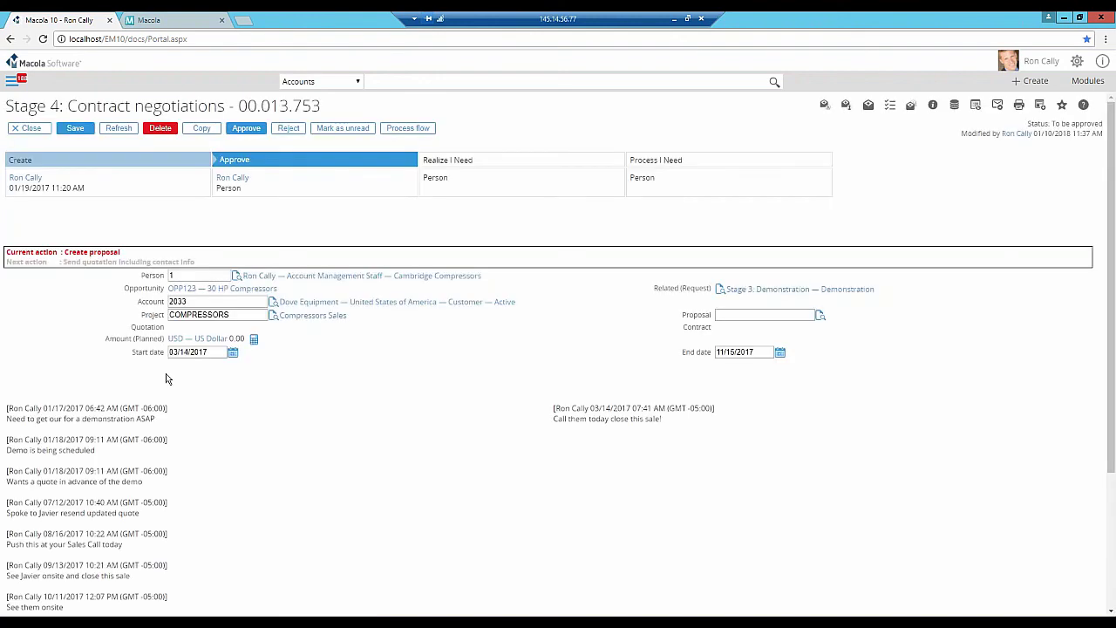
pyautogui.scroll(-1, 229, 430)
pyautogui.scroll(-1, 229, 431)
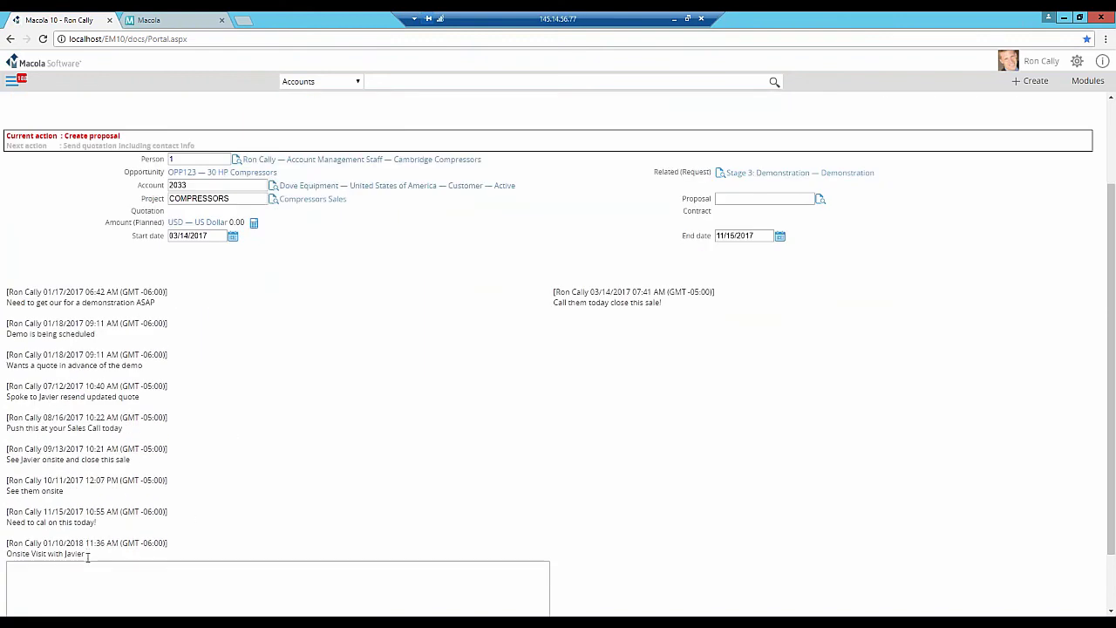
pyautogui.moveTo(88, 556); pyautogui.dragTo(7, 542)
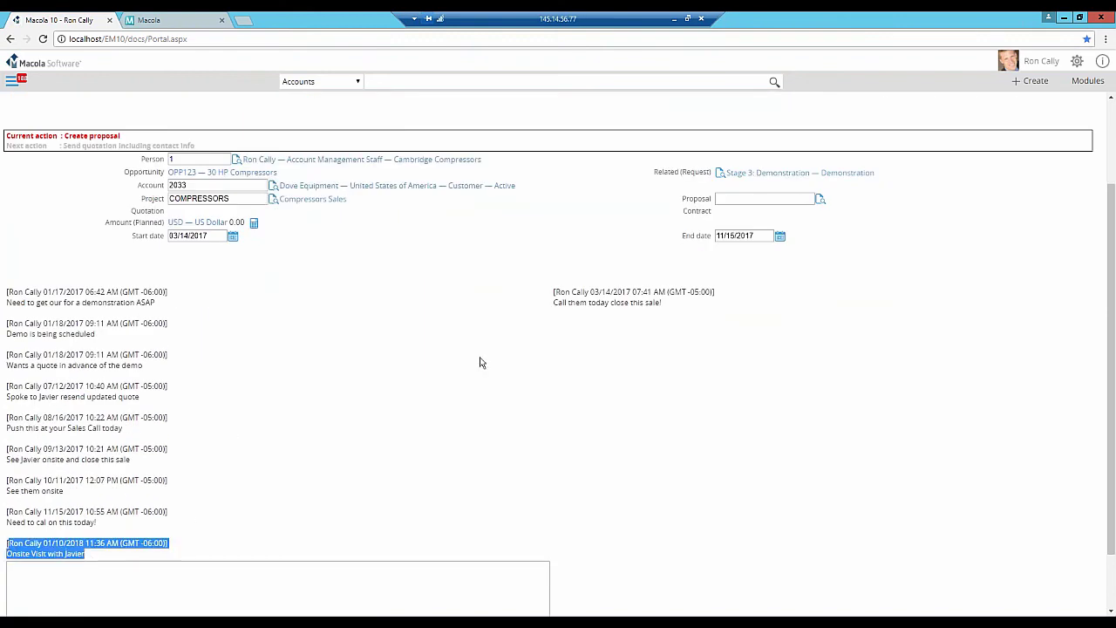
pyautogui.scroll(2, 480, 363)
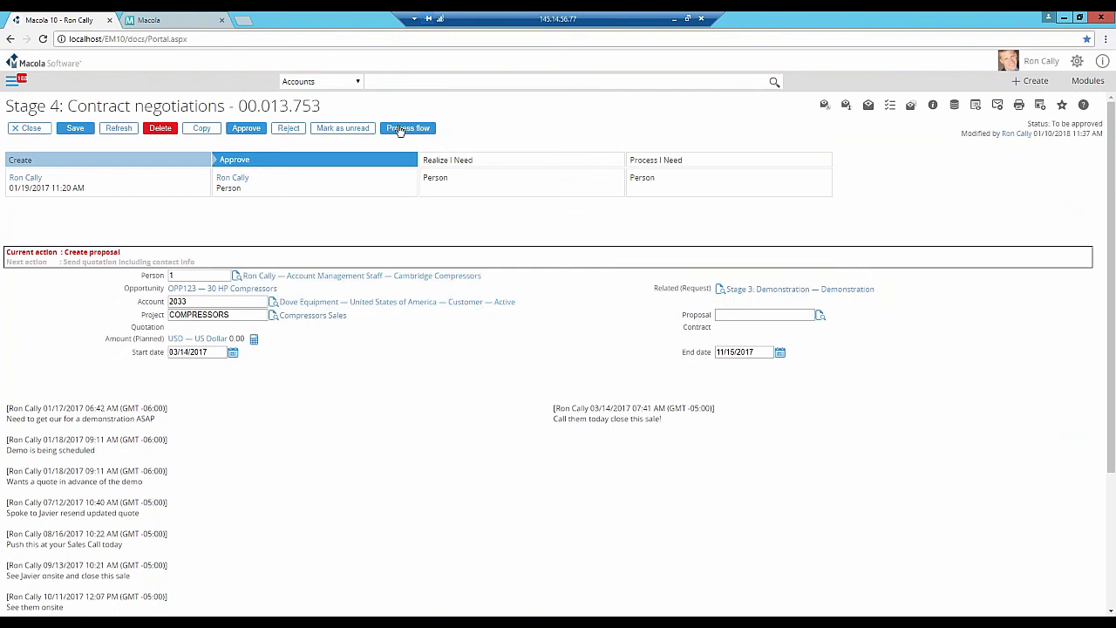
# Examine the process flow of the 5-stage sales cycle and return to the contract negotiations request from it.
pyautogui.click(401, 134)
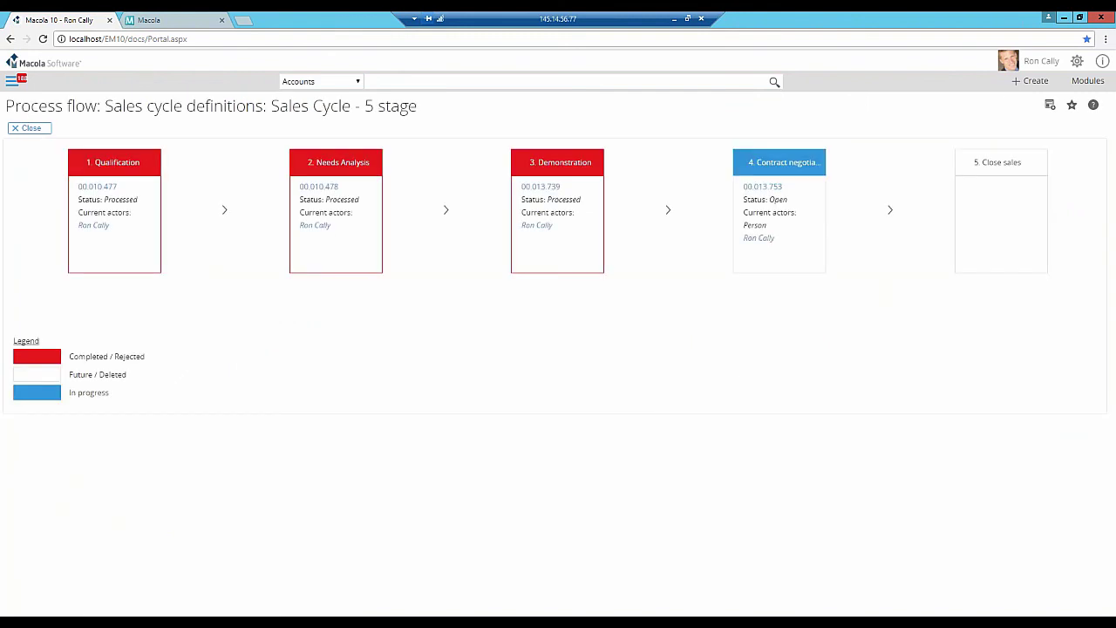
pyautogui.press('ctrl')
pyautogui.press('ctrl')
pyautogui.press('ctrl')
pyautogui.press('ctrl')
pyautogui.click(762, 185)
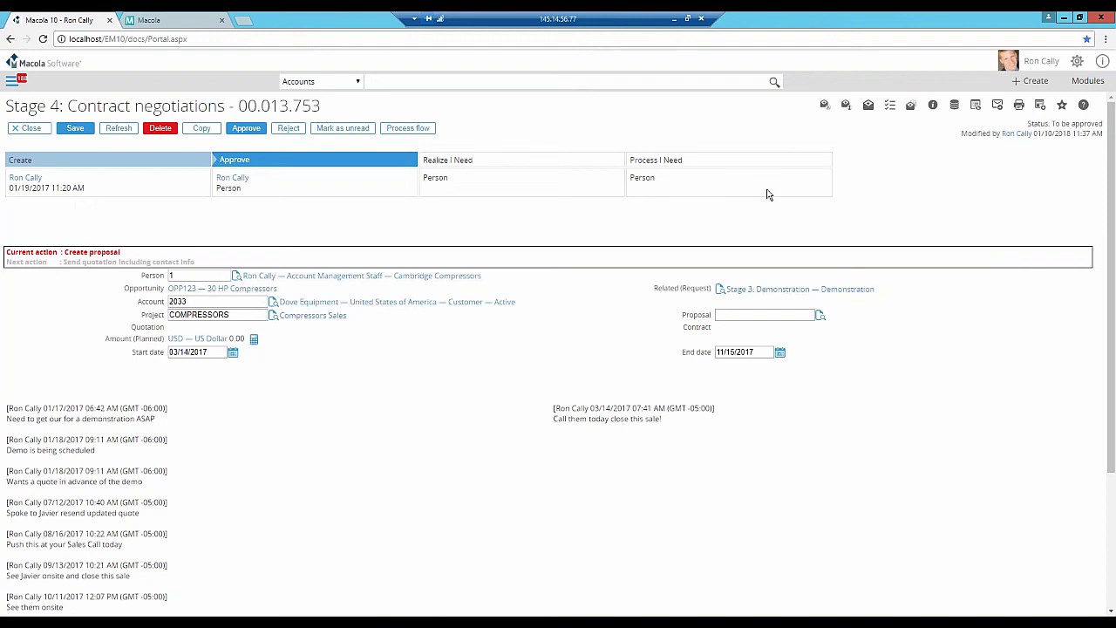
# Search the items for "sle" and open the SLE-30-T460 compressor's item card.
pyautogui.click(349, 81)
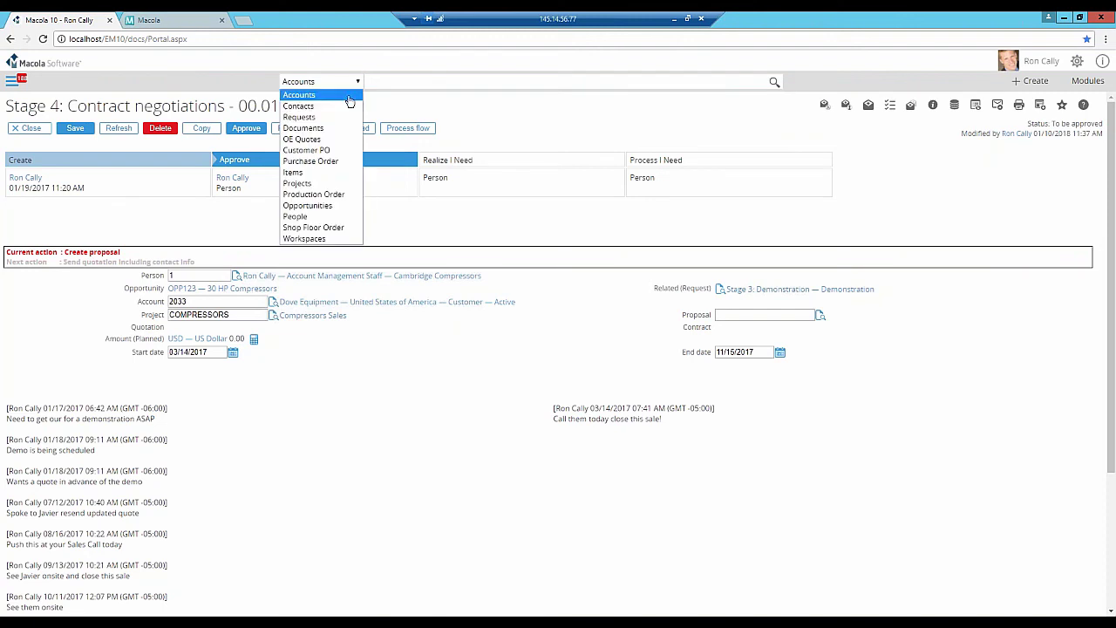
pyautogui.click(293, 172)
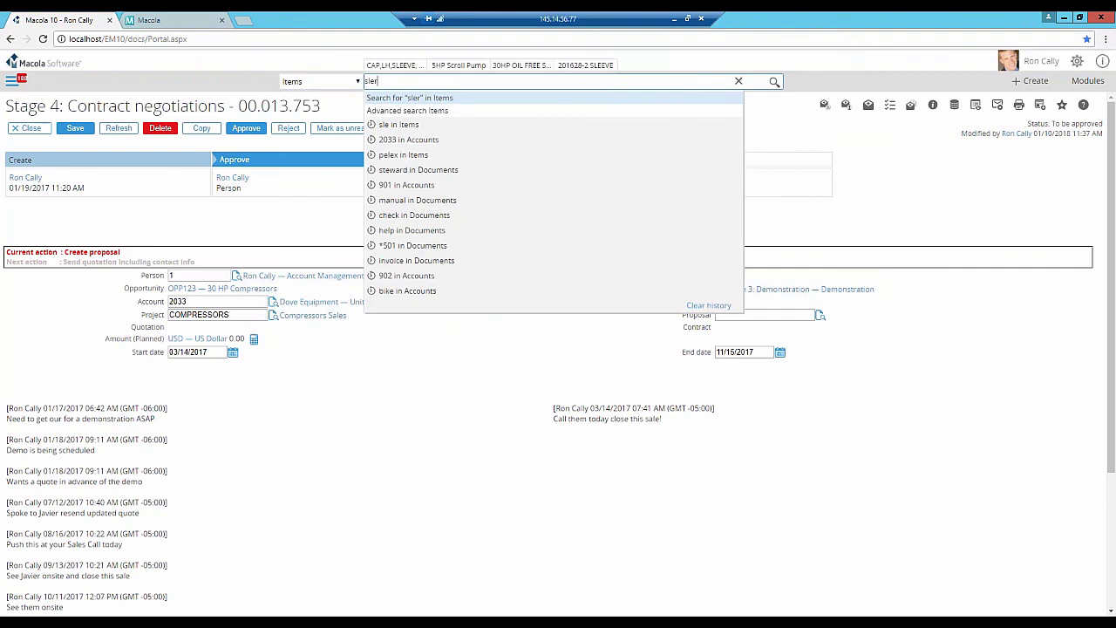
pyautogui.write('sle')
pyautogui.press('Return')
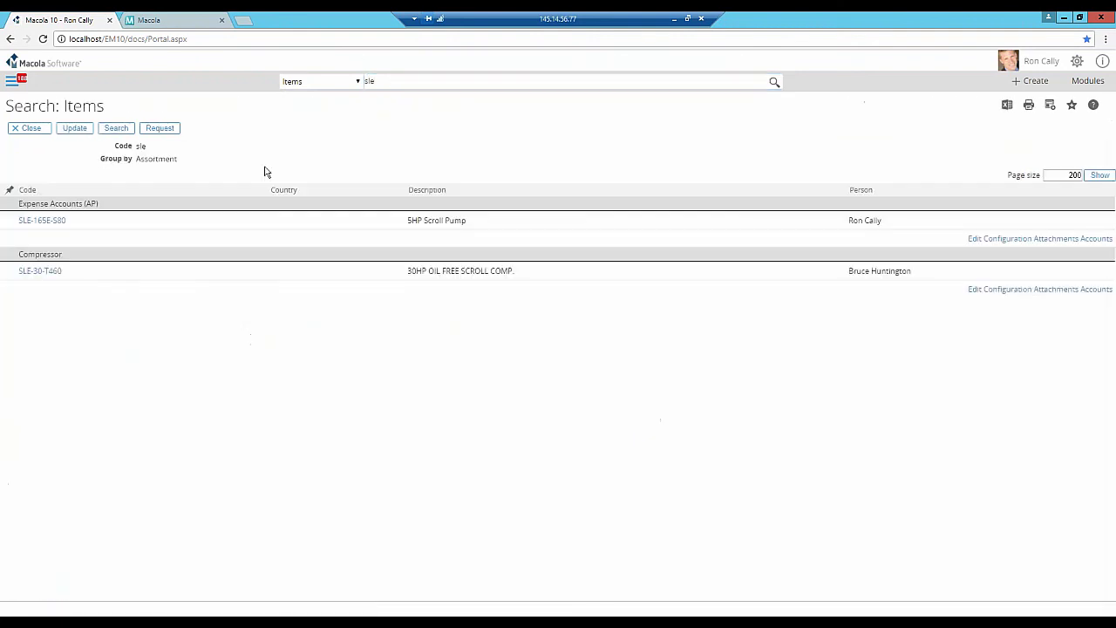
pyautogui.click(40, 270)
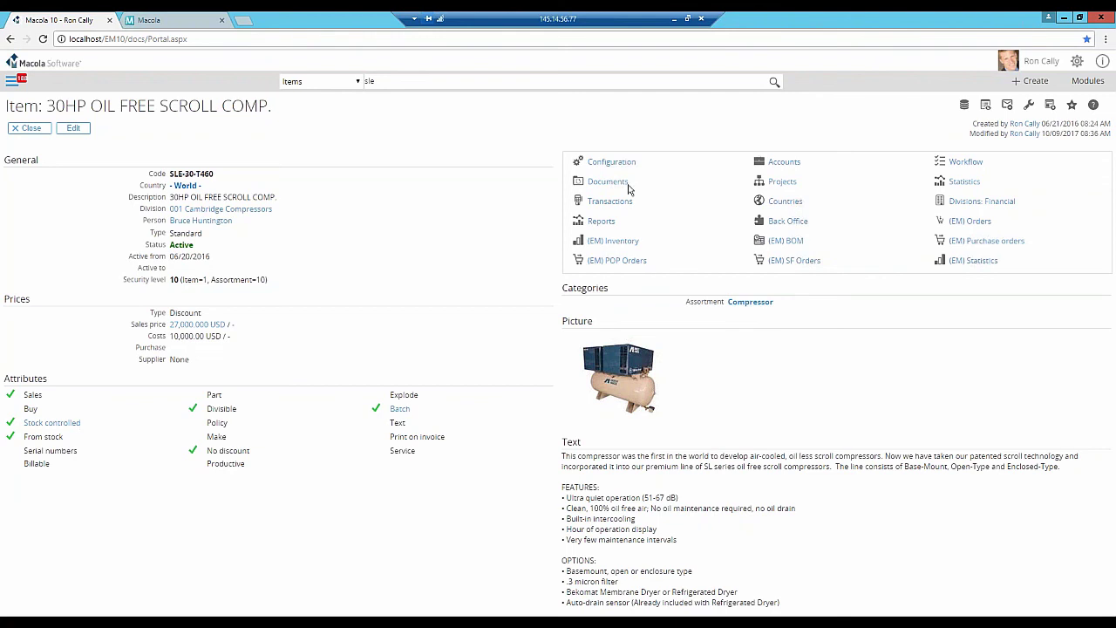
# View the documents linked to the compressor item and return to the item search results.
pyautogui.click(608, 181)
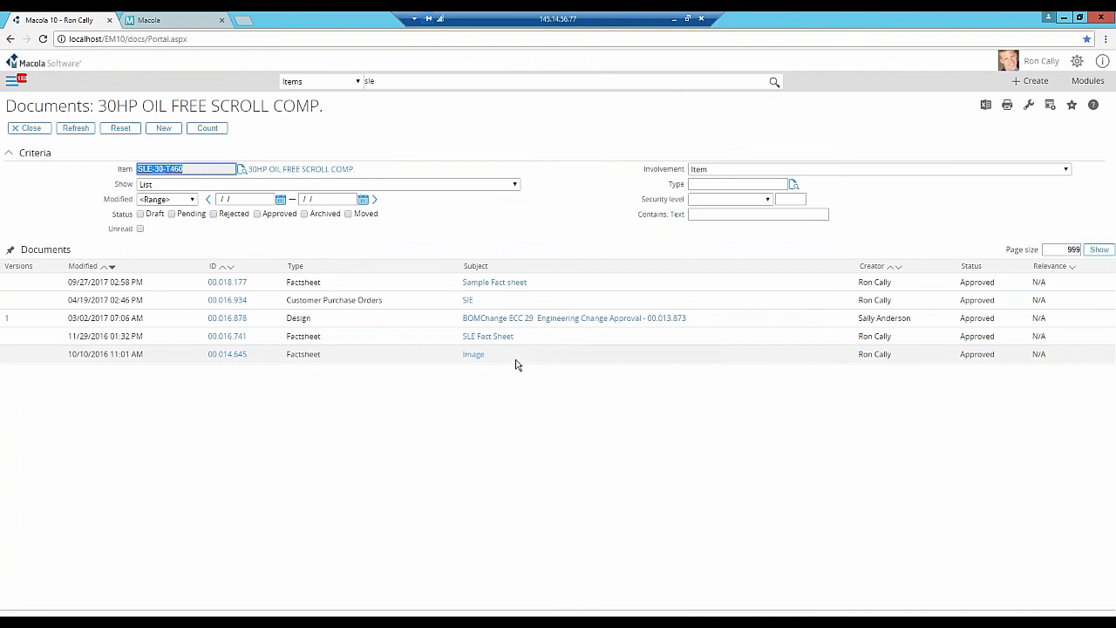
pyautogui.click(9, 40)
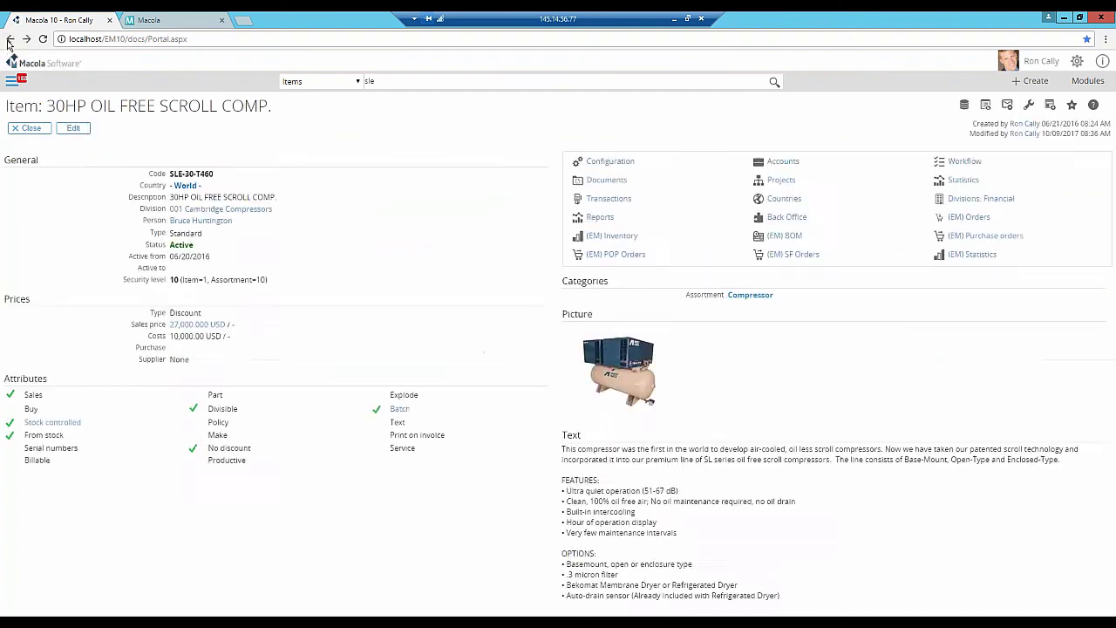
pyautogui.click(9, 40)
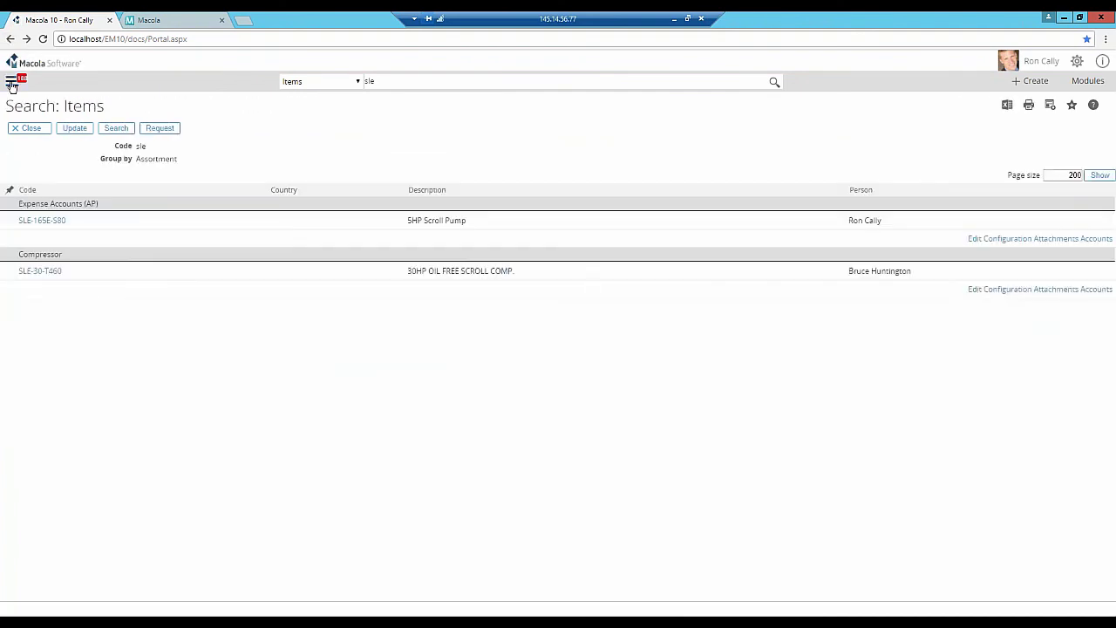
# Look up the Dove Equipment account by searching accounts for its customer number.
pyautogui.click(358, 84)
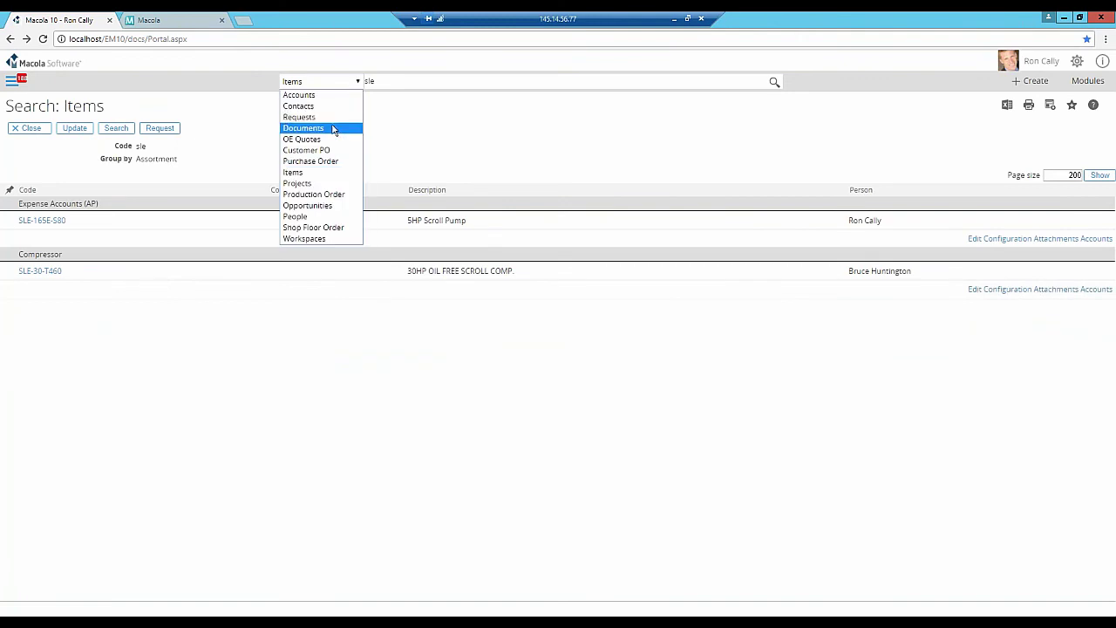
pyautogui.click(323, 95)
pyautogui.click(371, 84)
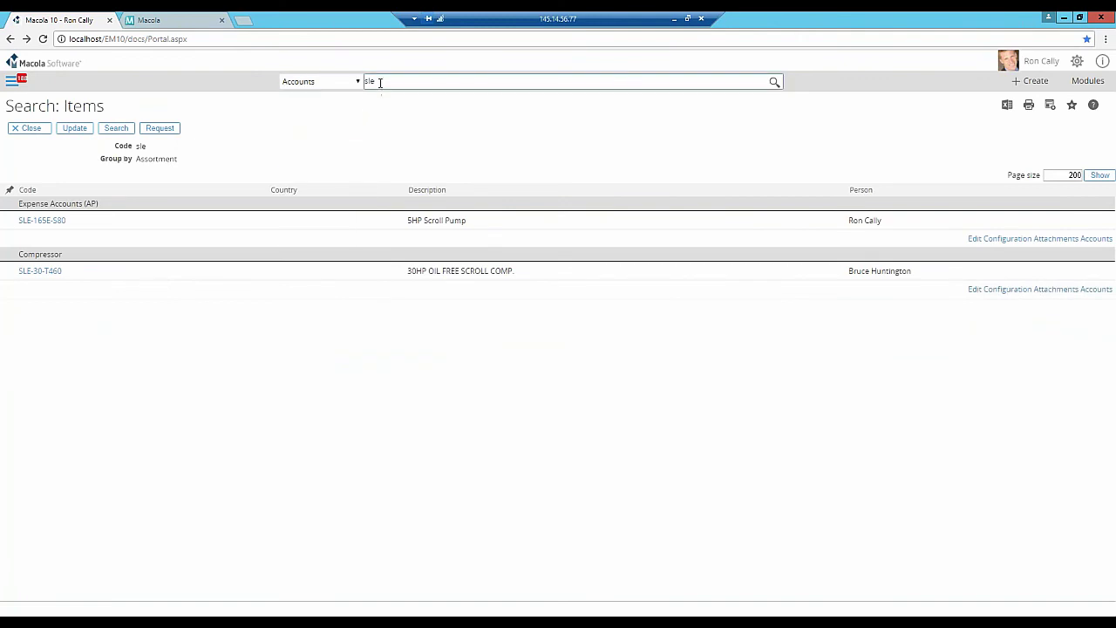
pyautogui.doubleClick(370, 81)
pyautogui.write('2033')
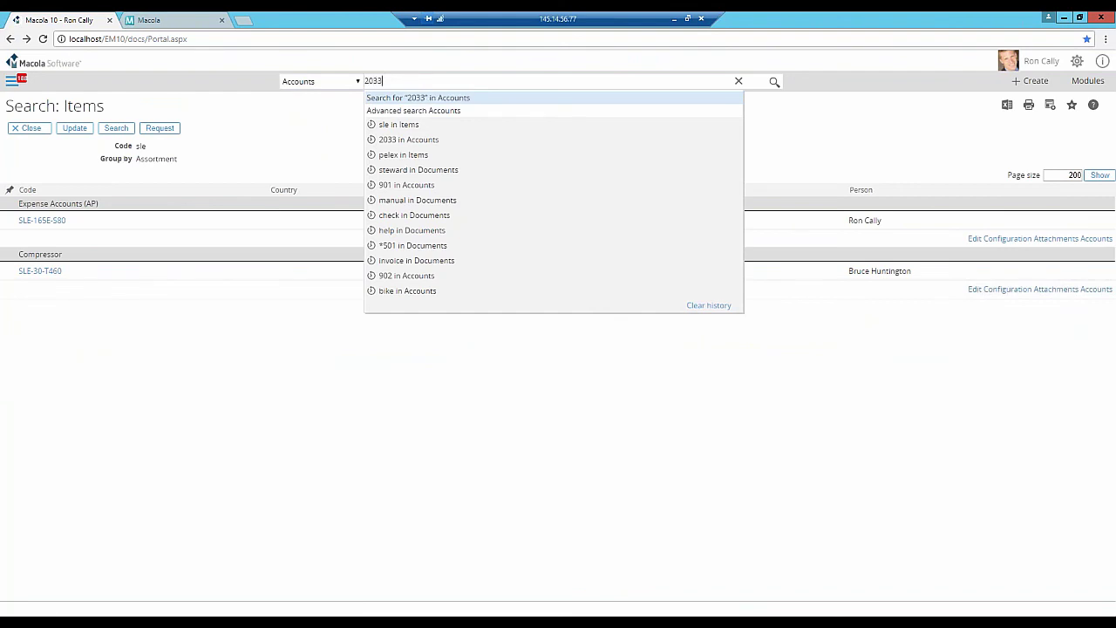
pyautogui.press('Return')
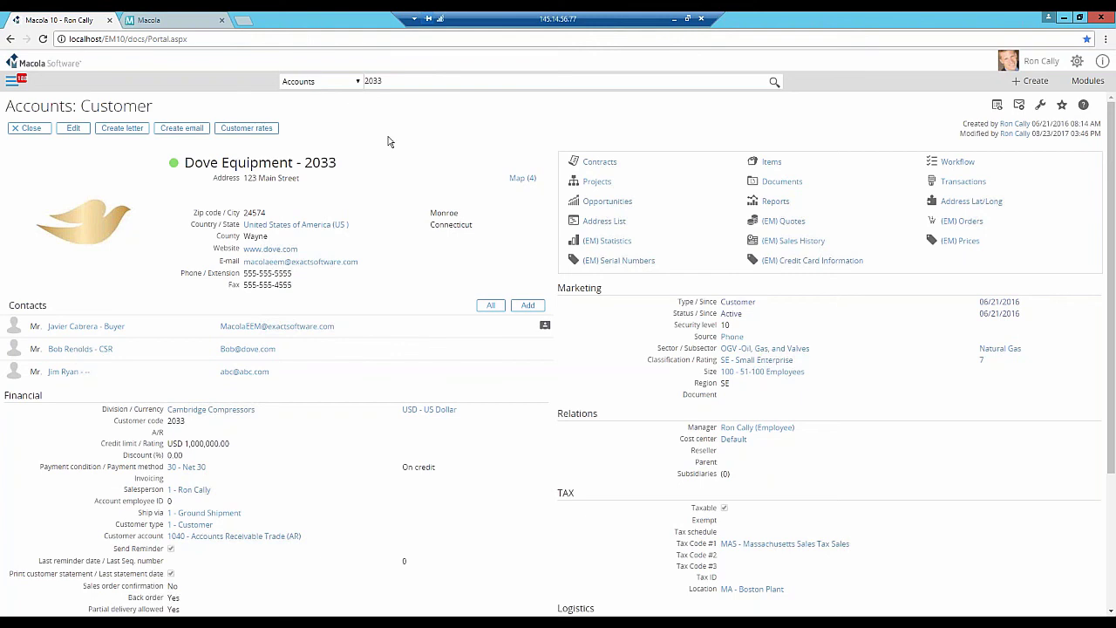
# Check Dove Equipment's address on the map and return to the home workspace.
pyautogui.click(517, 178)
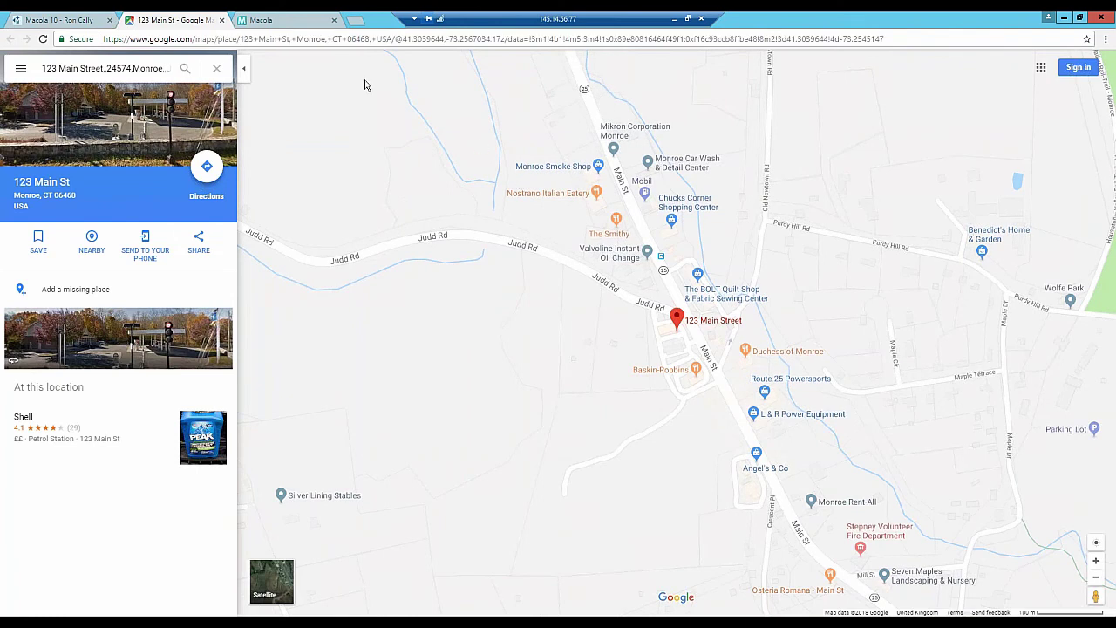
pyautogui.click(223, 20)
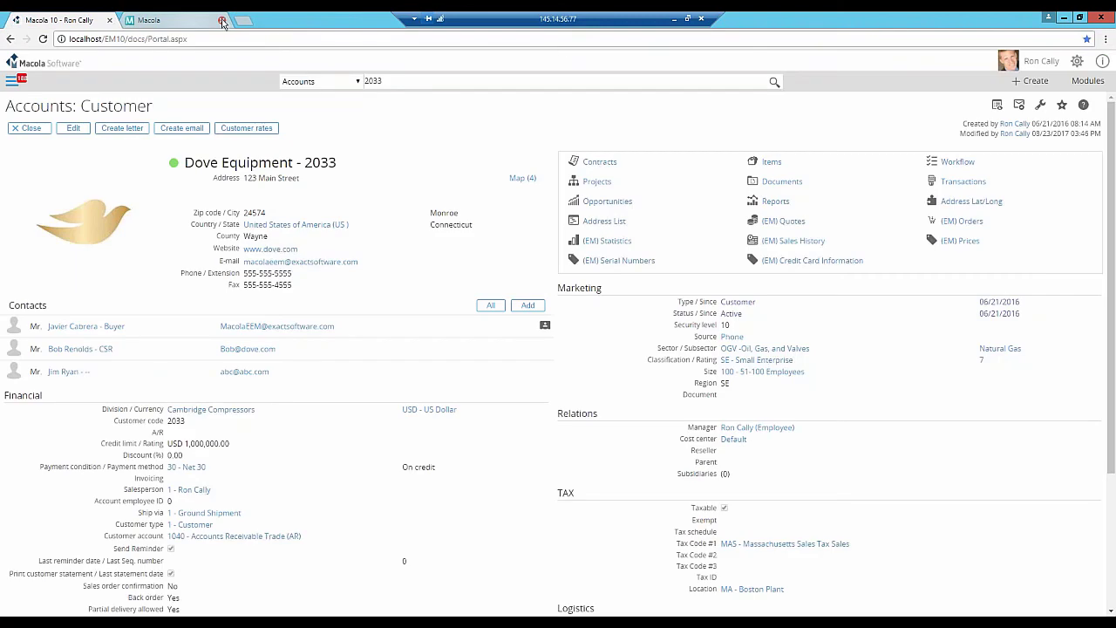
pyautogui.click(64, 61)
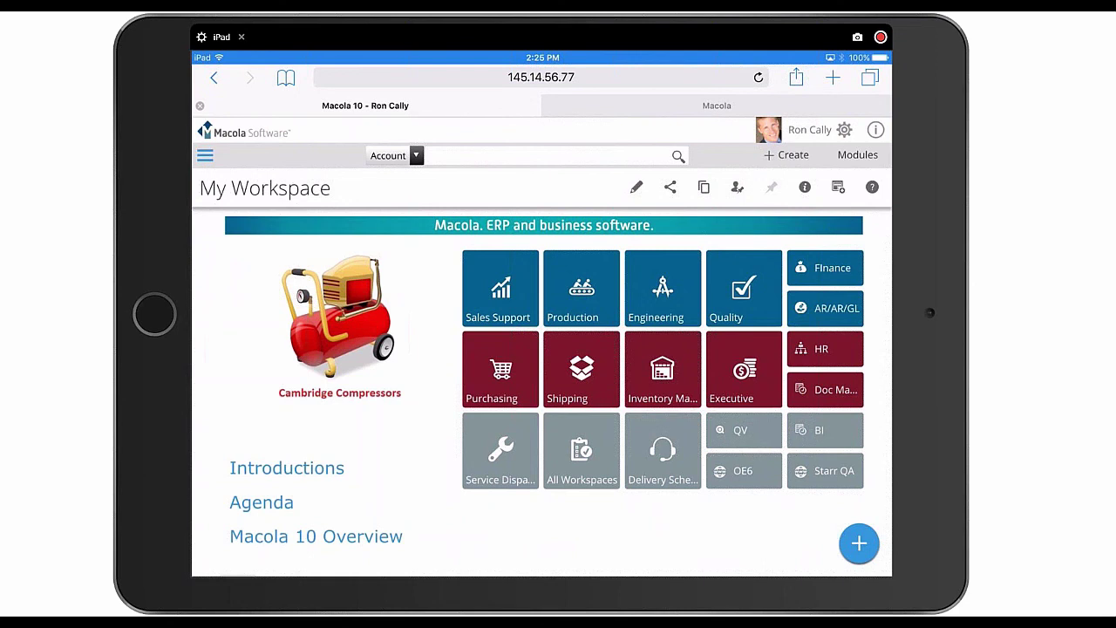
# Switch to the other Macola browser tab, open the Item Snapshot and set the division to 001.
pyautogui.click(717, 105)
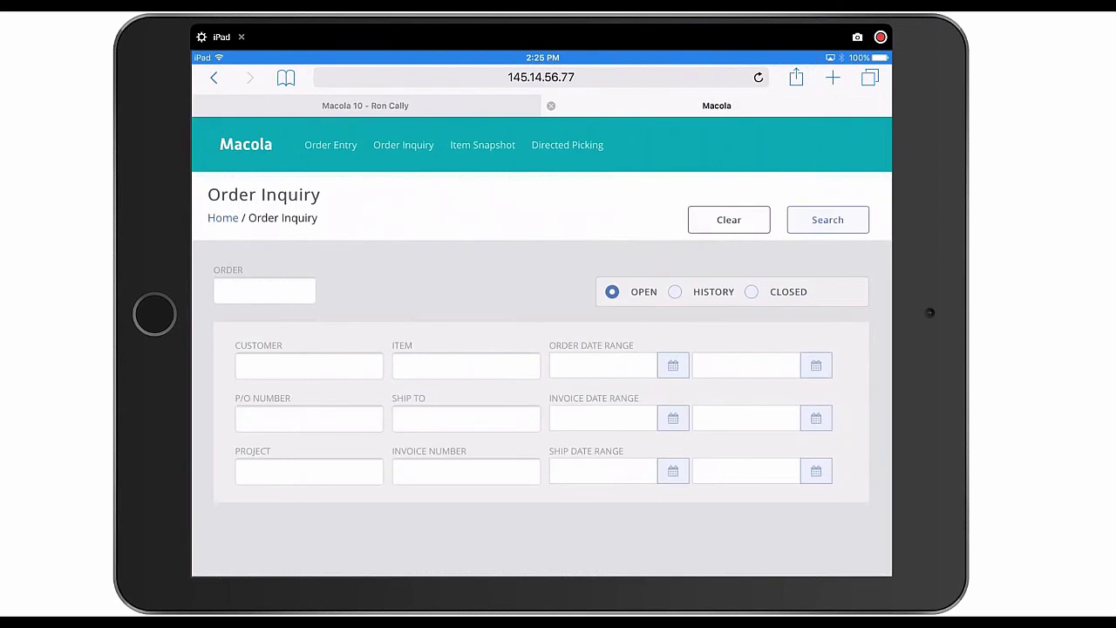
pyautogui.click(482, 144)
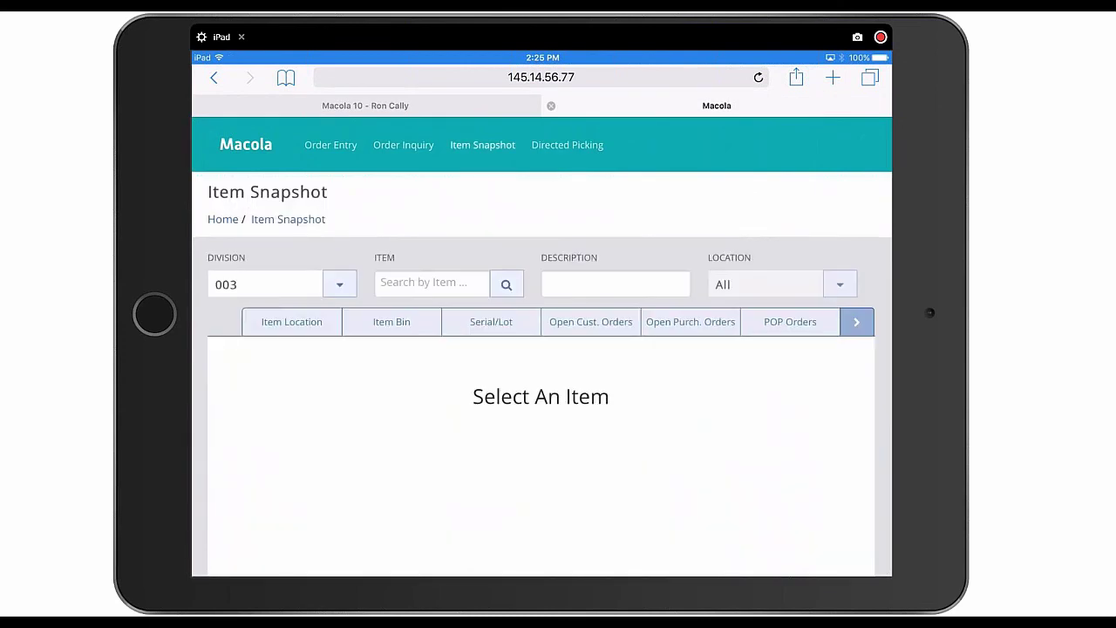
pyautogui.click(339, 284)
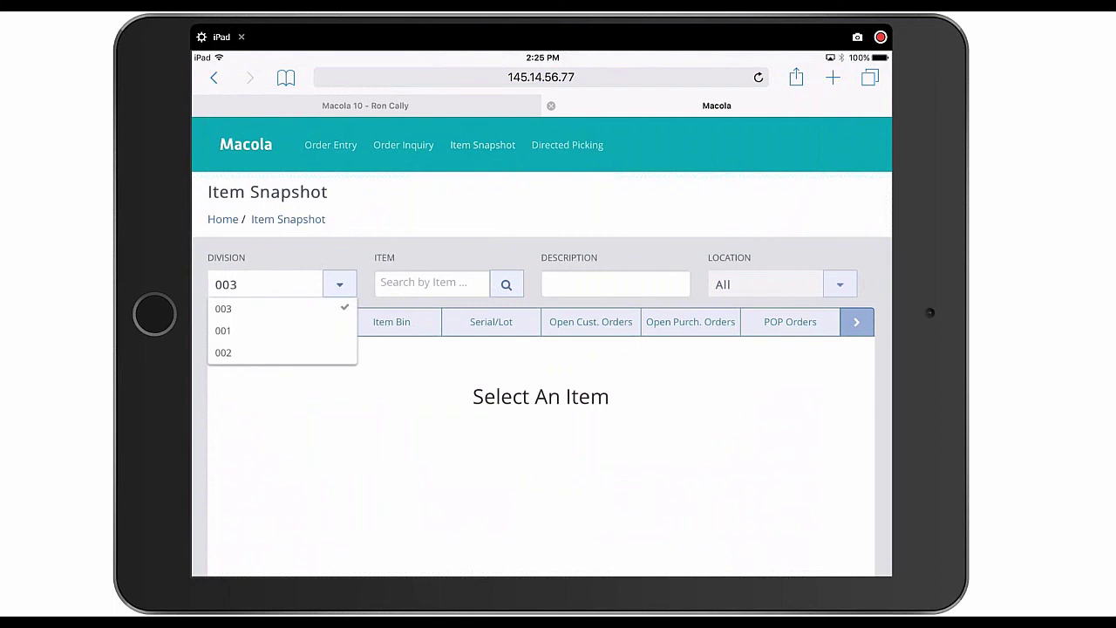
pyautogui.click(223, 330)
pyautogui.click(431, 282)
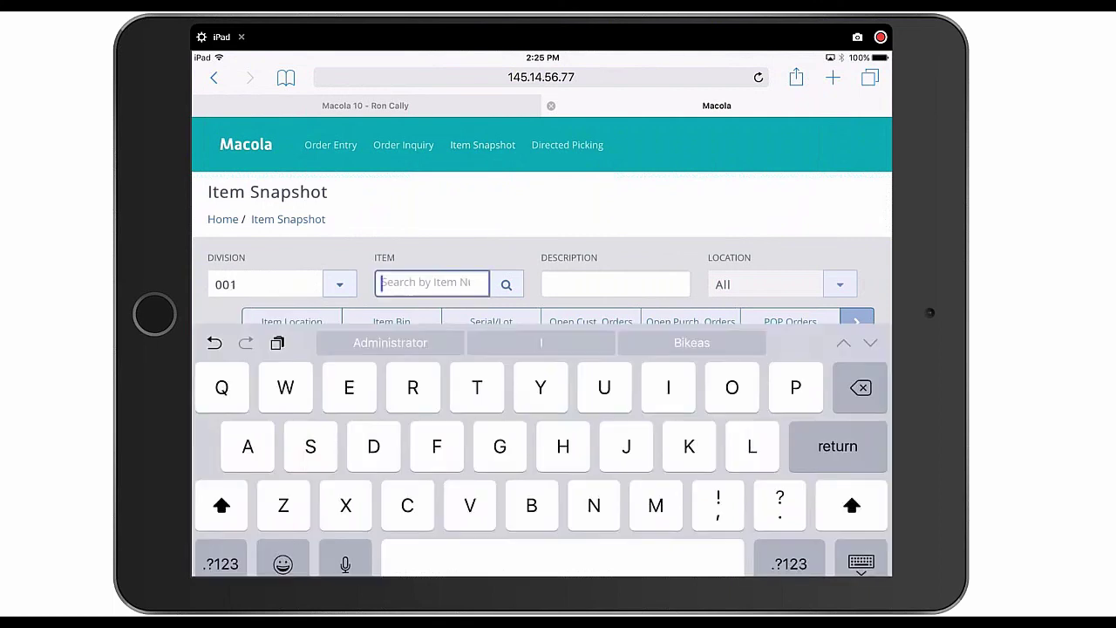
pyautogui.write('Sle')
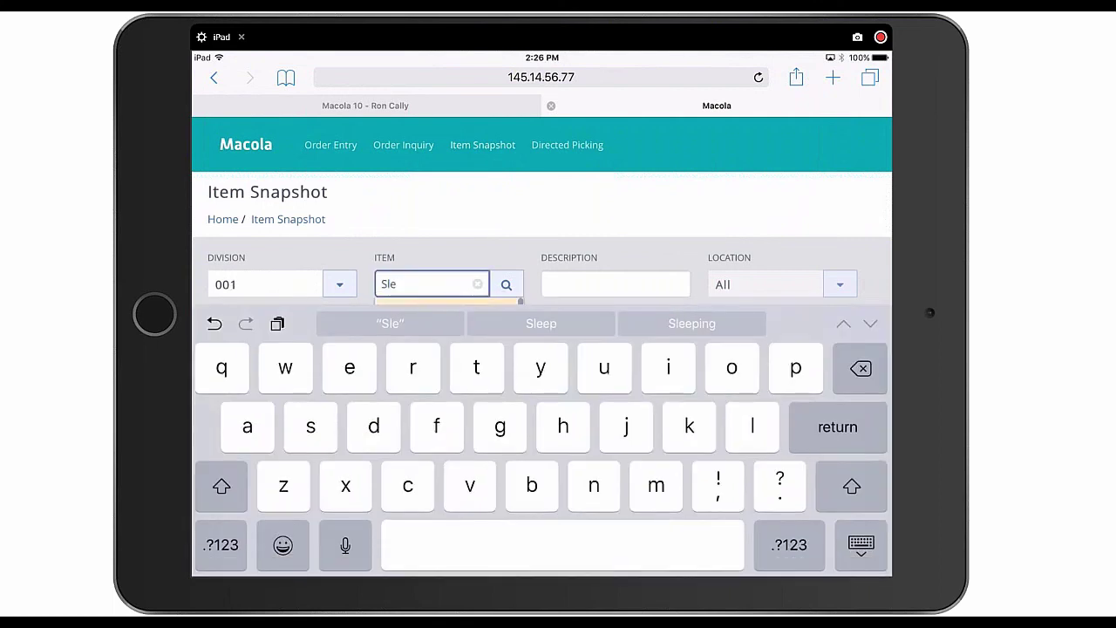
pyautogui.click(789, 544)
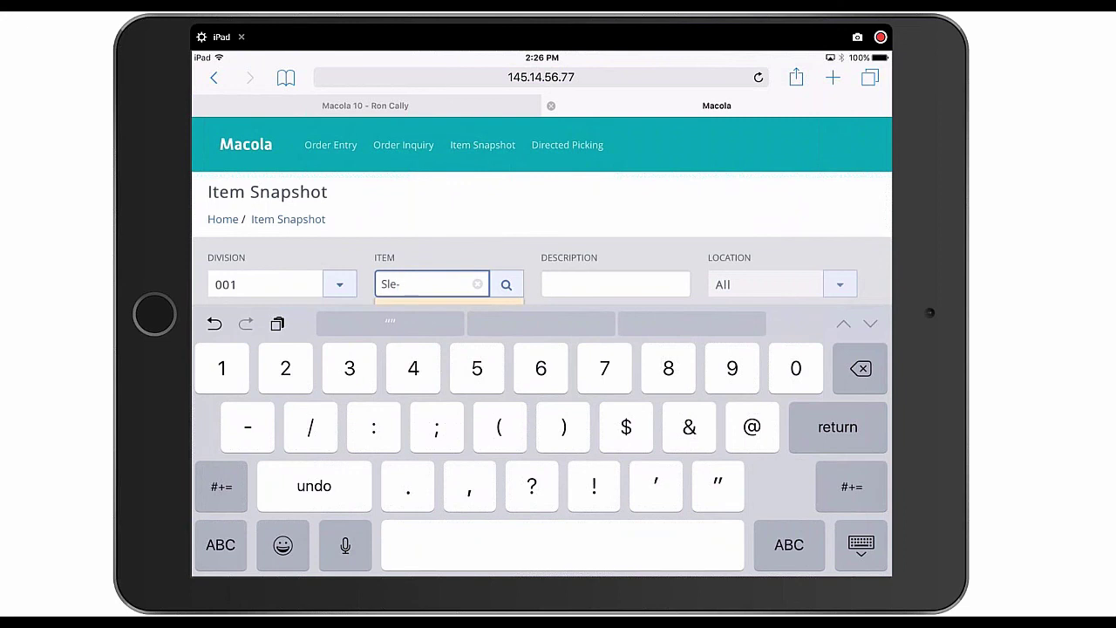
pyautogui.click(860, 544)
pyautogui.click(427, 285)
pyautogui.press('BackSpace')
pyautogui.press('BackSpace')
pyautogui.press('BackSpace')
pyautogui.press('BackSpace')
# Search the item snapshot for "Sle" and load the SLE-30-T460 oil-free scroll compressor.
pyautogui.write('S')
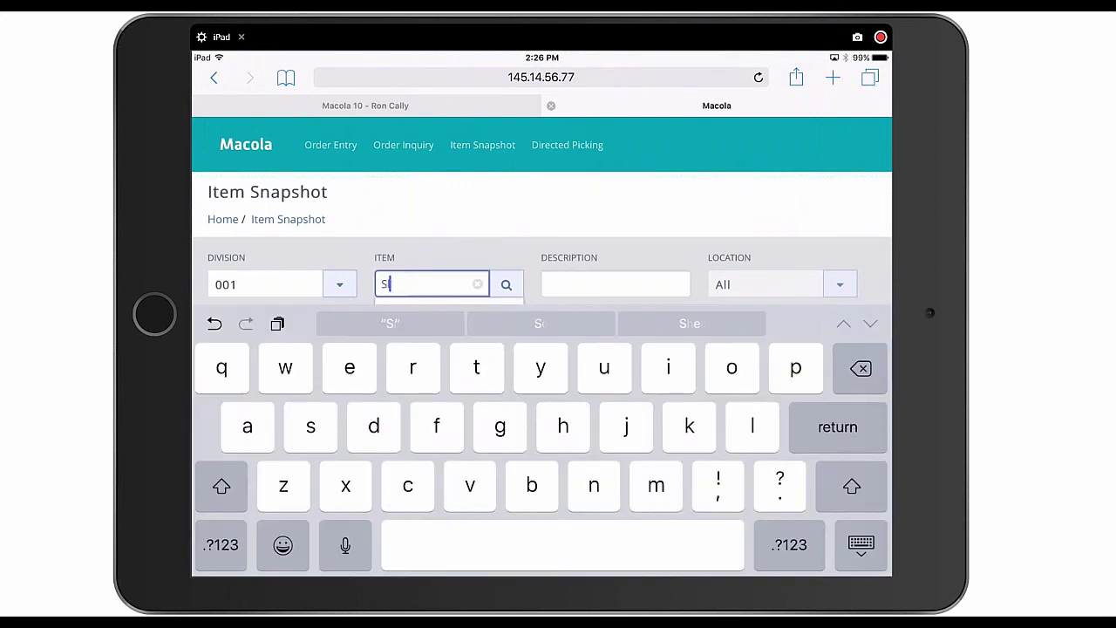
pyautogui.write('le')
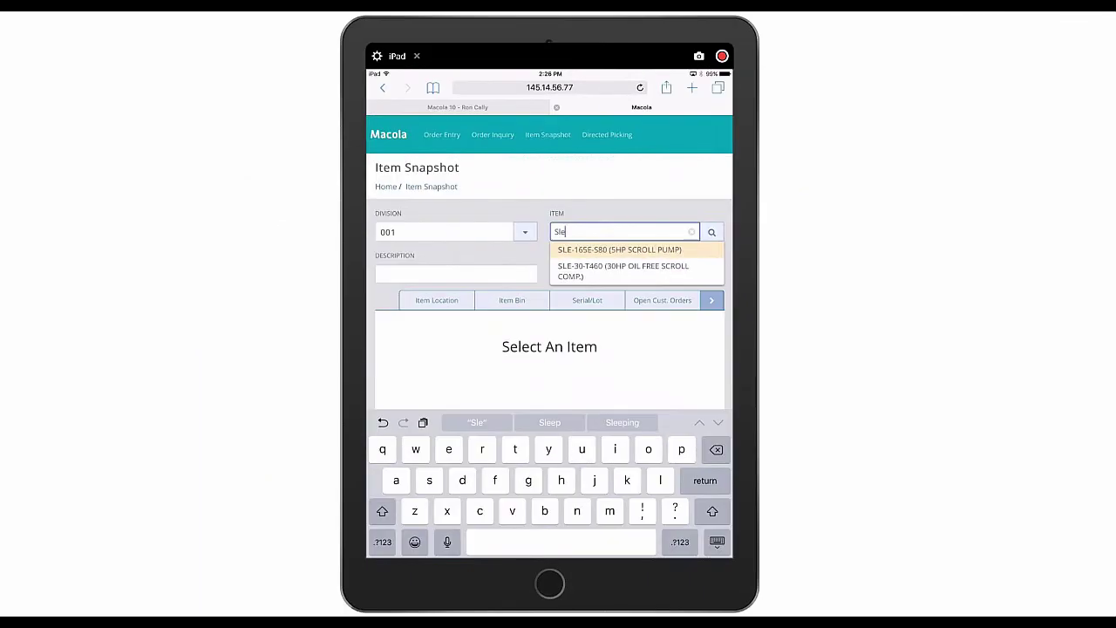
pyautogui.click(623, 270)
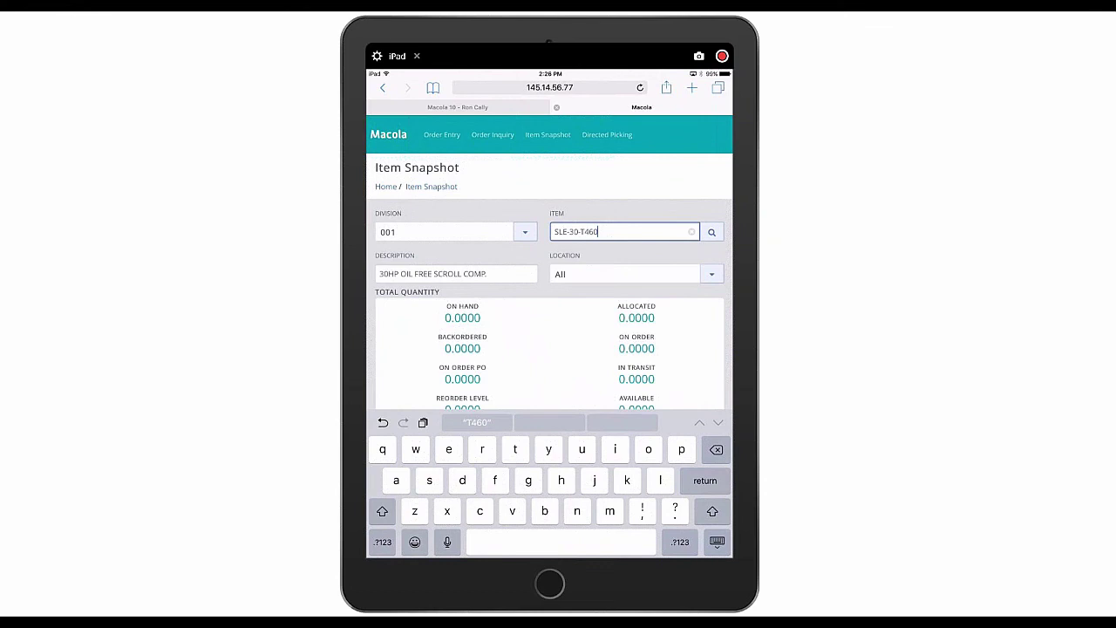
pyautogui.click(717, 542)
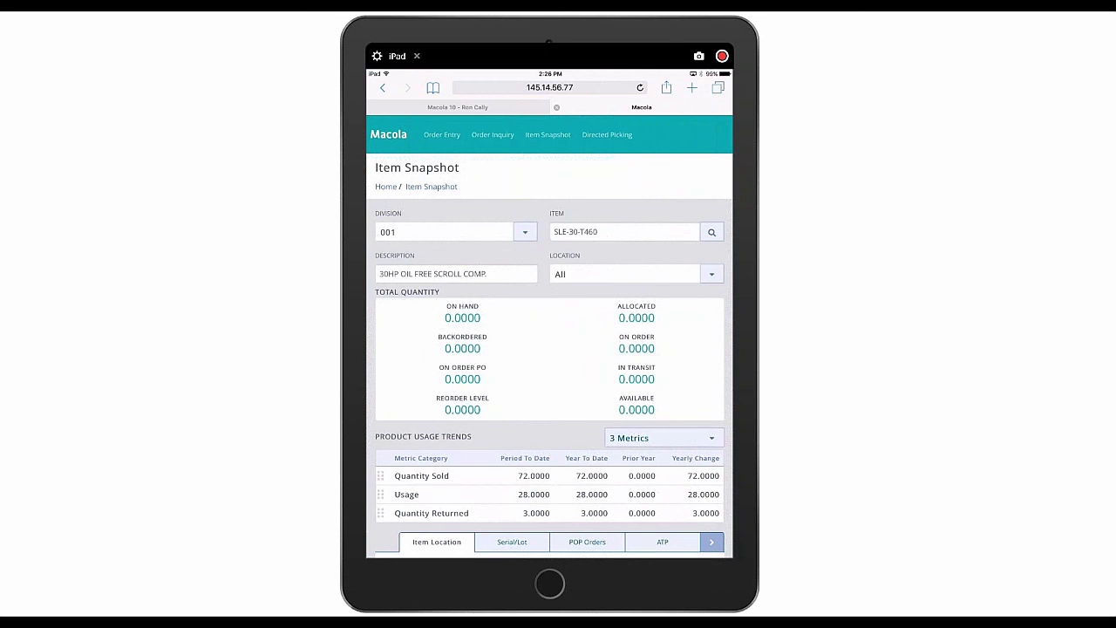
# Examine the compressor's total quantities, product usage trends and POP orders in both screen orientations.
pyautogui.scroll(-4, 550, 349)
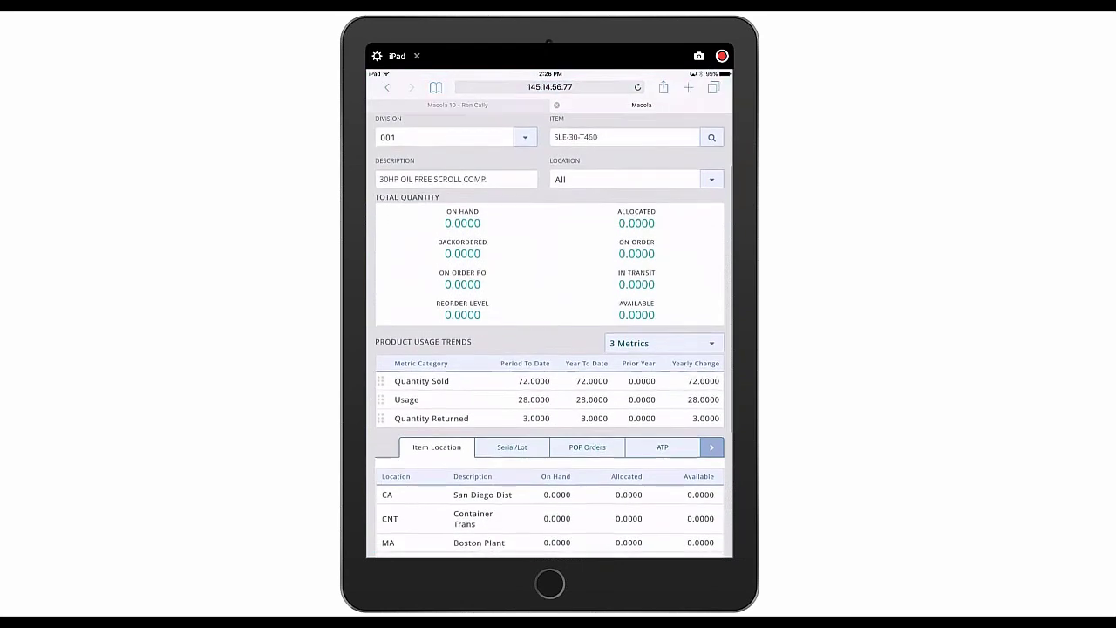
pyautogui.click(587, 390)
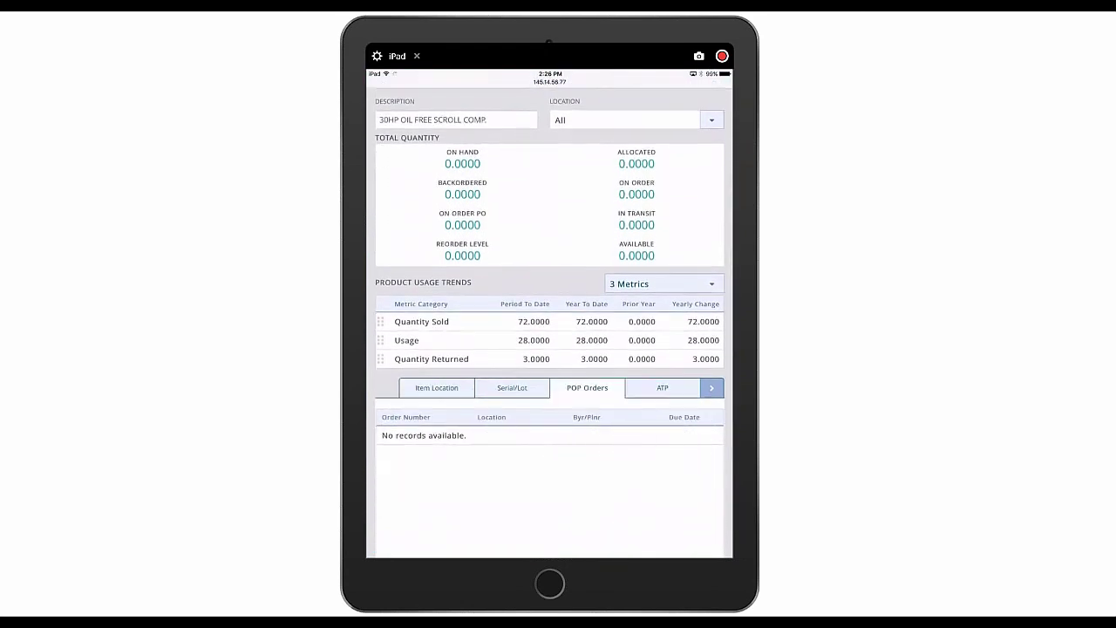
pyautogui.scroll(-5, 549, 493)
pyautogui.scroll(1, 549, 493)
pyautogui.scroll(-3, 549, 493)
pyautogui.scroll(3, 549, 493)
pyautogui.scroll(3, 549, 492)
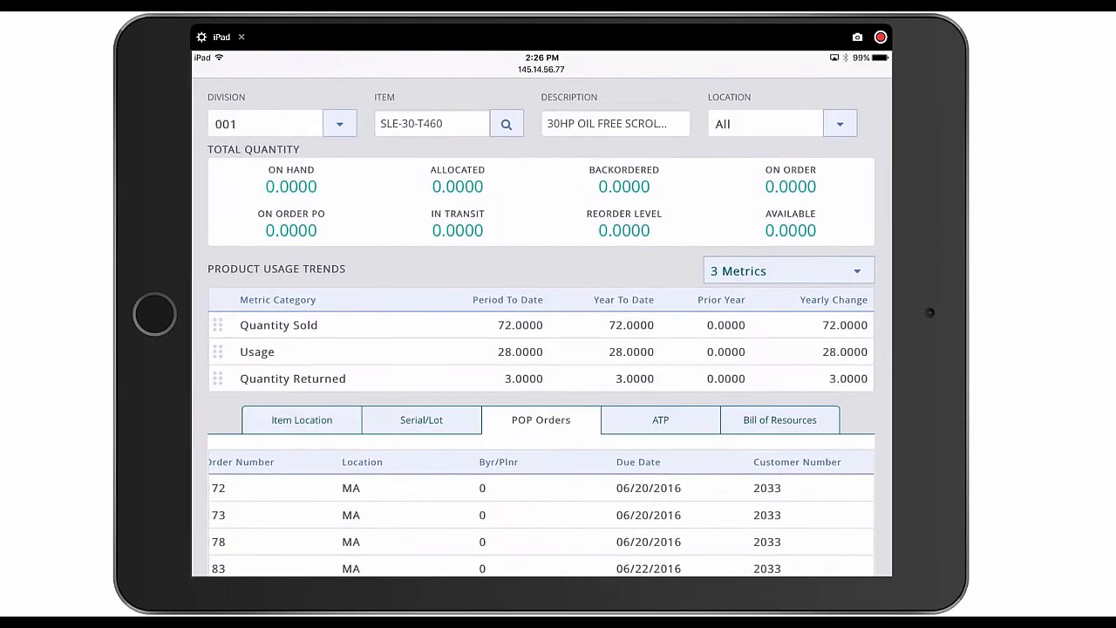
pyautogui.scroll(-3, 549, 349)
pyautogui.scroll(5, 550, 332)
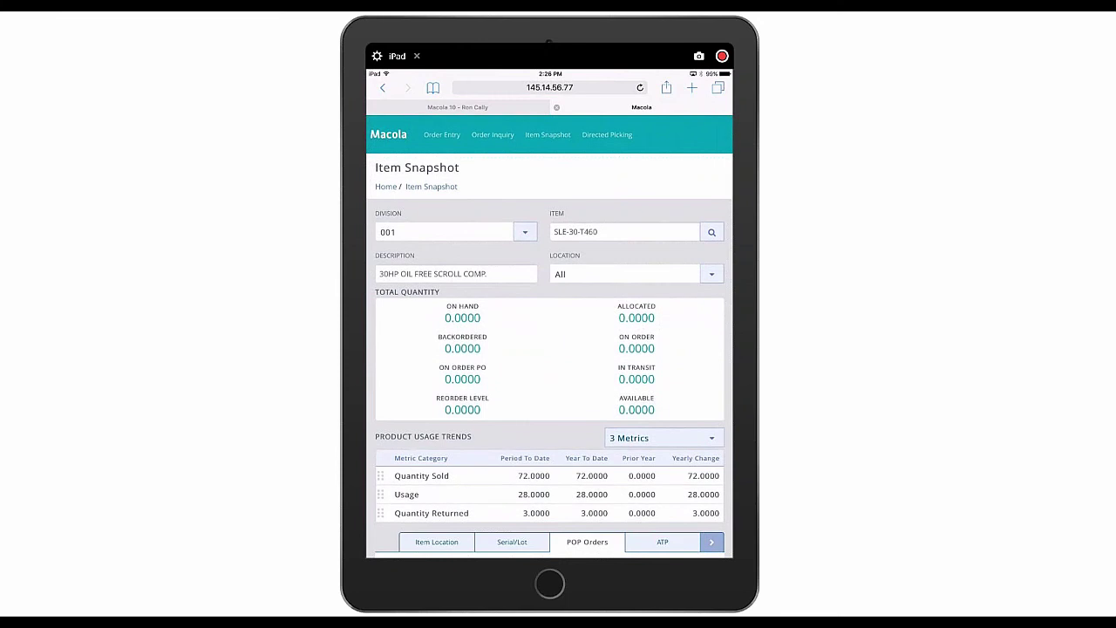
# Start a new quote order and choose Dove Equipment as its customer.
pyautogui.click(442, 135)
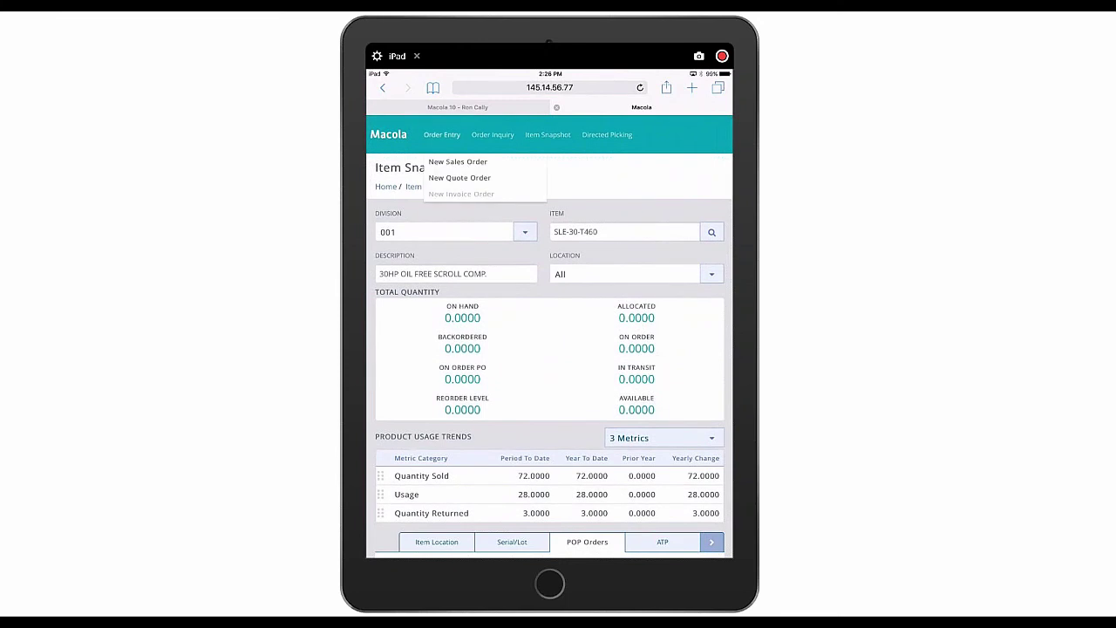
pyautogui.click(458, 162)
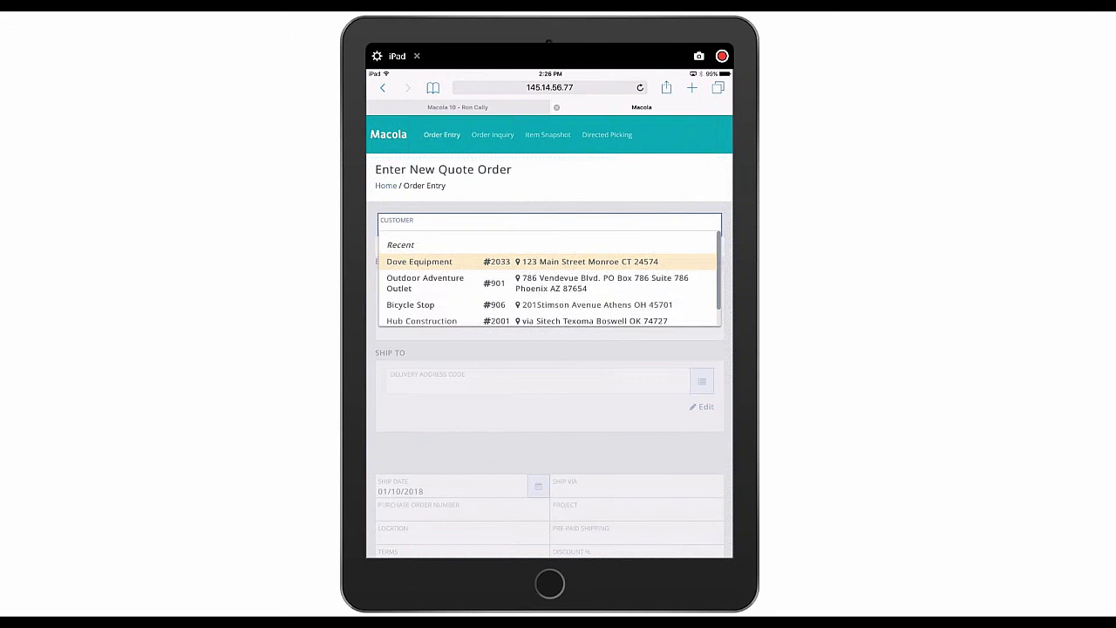
pyautogui.click(443, 135)
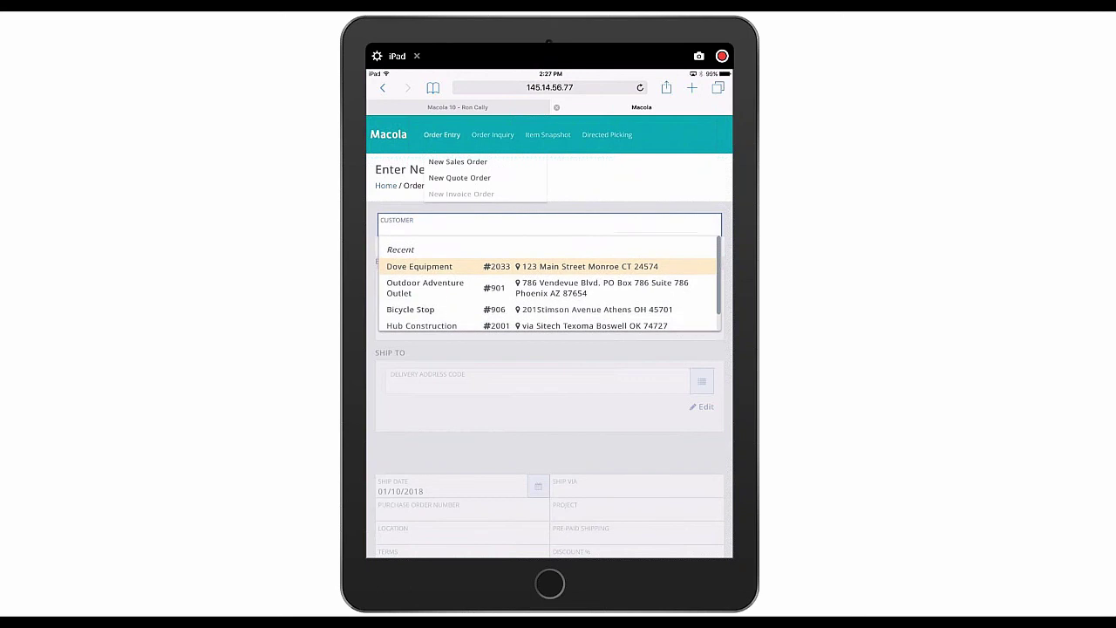
pyautogui.click(461, 194)
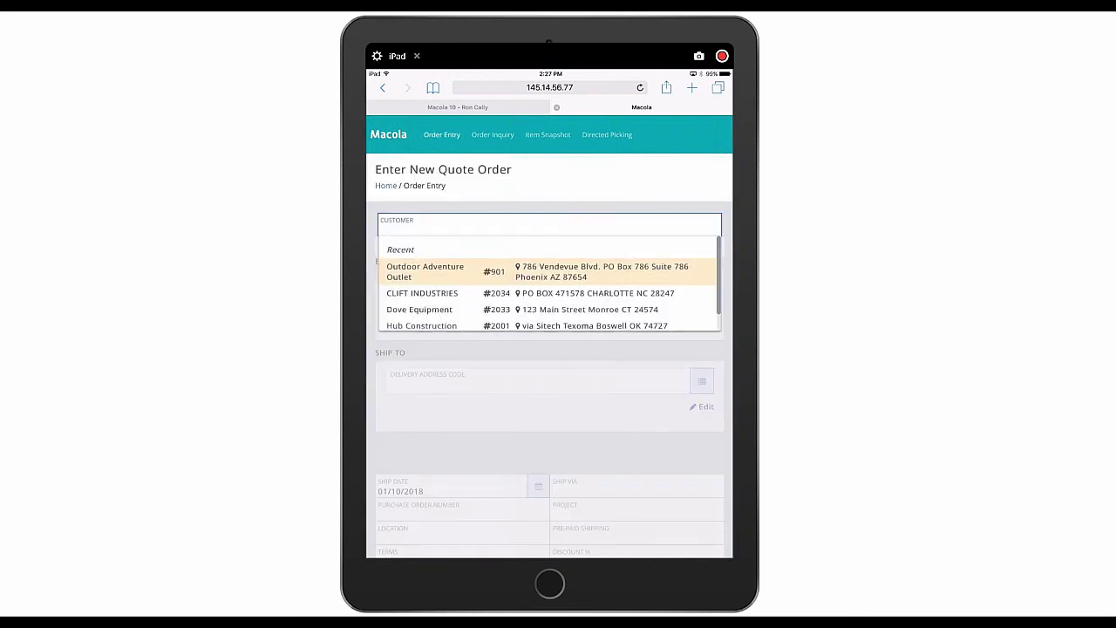
pyautogui.click(420, 309)
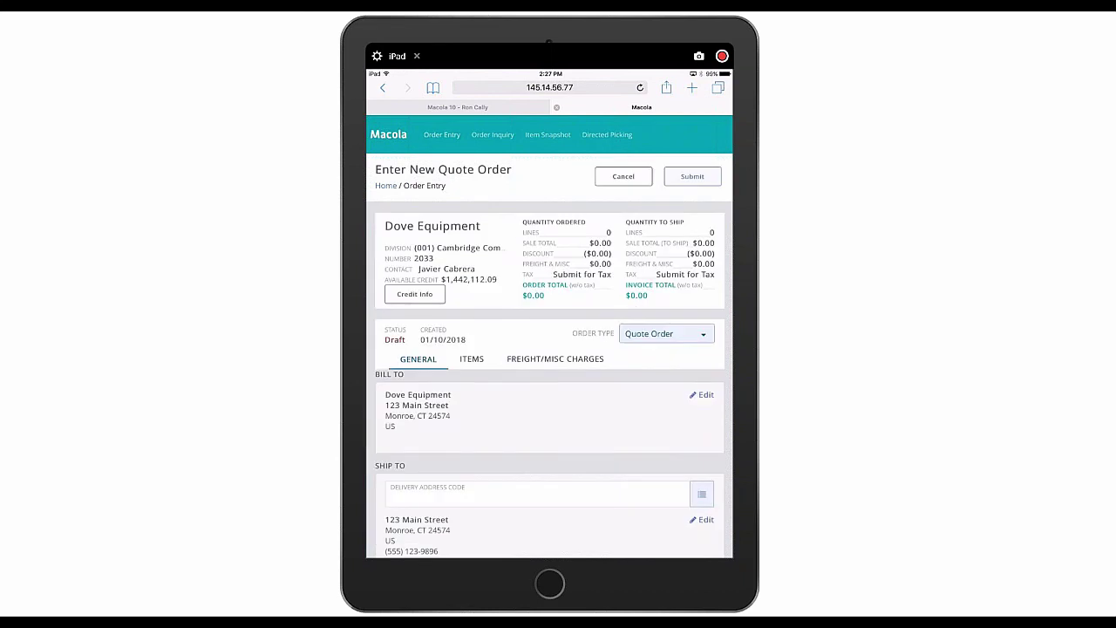
# Review Dove Equipment's credit details and the quote's billing, shipping, tax and commission information.
pyautogui.click(414, 294)
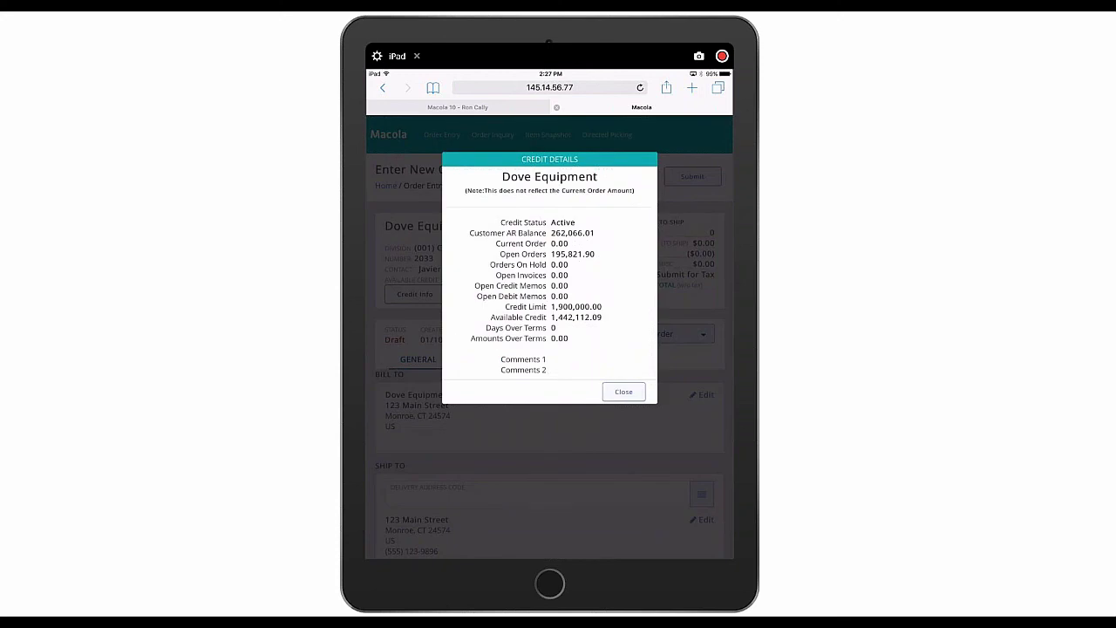
pyautogui.click(624, 391)
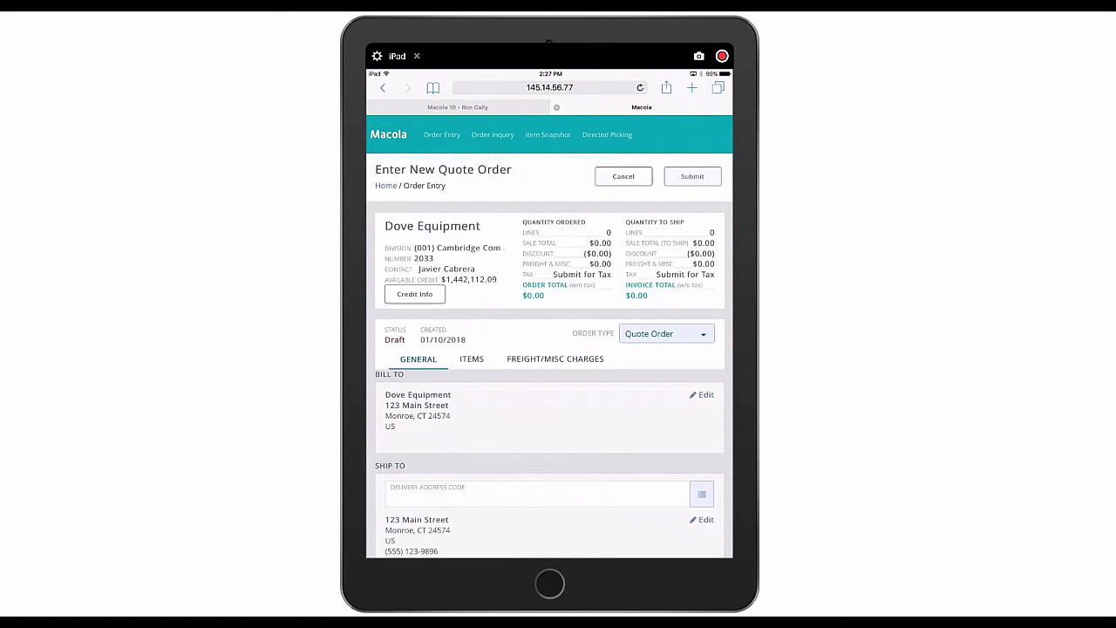
pyautogui.scroll(-3, 550, 349)
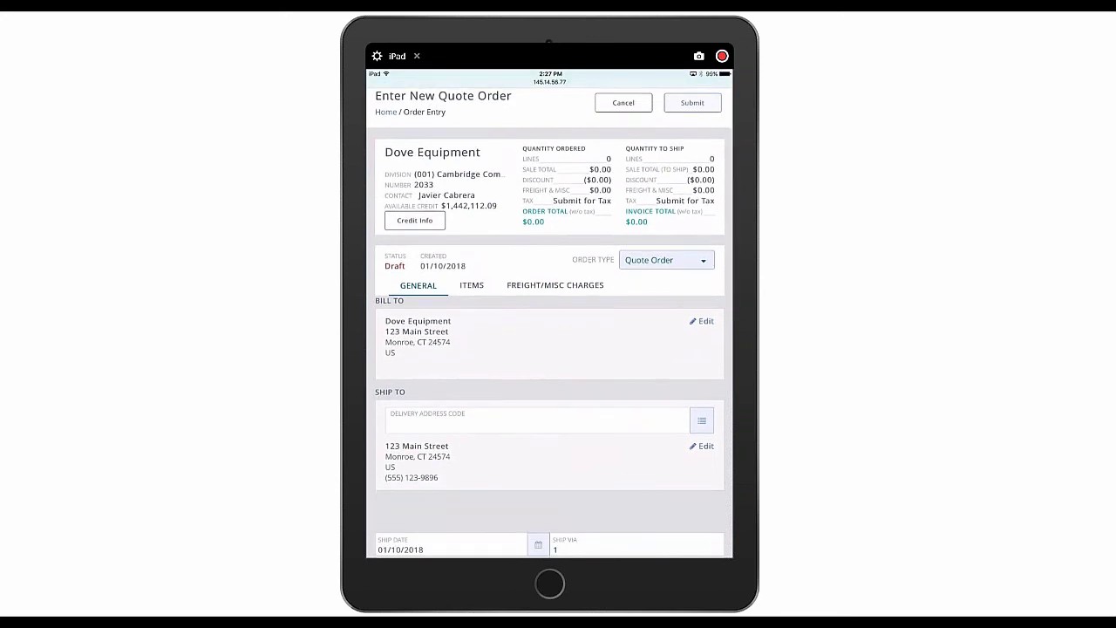
pyautogui.scroll(-3, 550, 349)
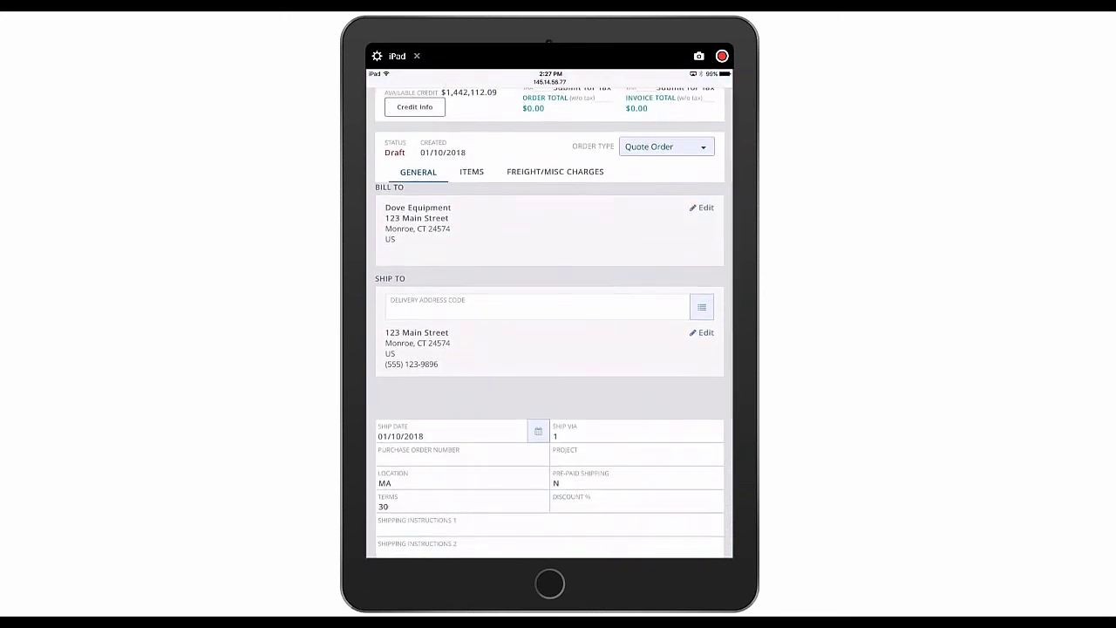
pyautogui.scroll(-4, 550, 349)
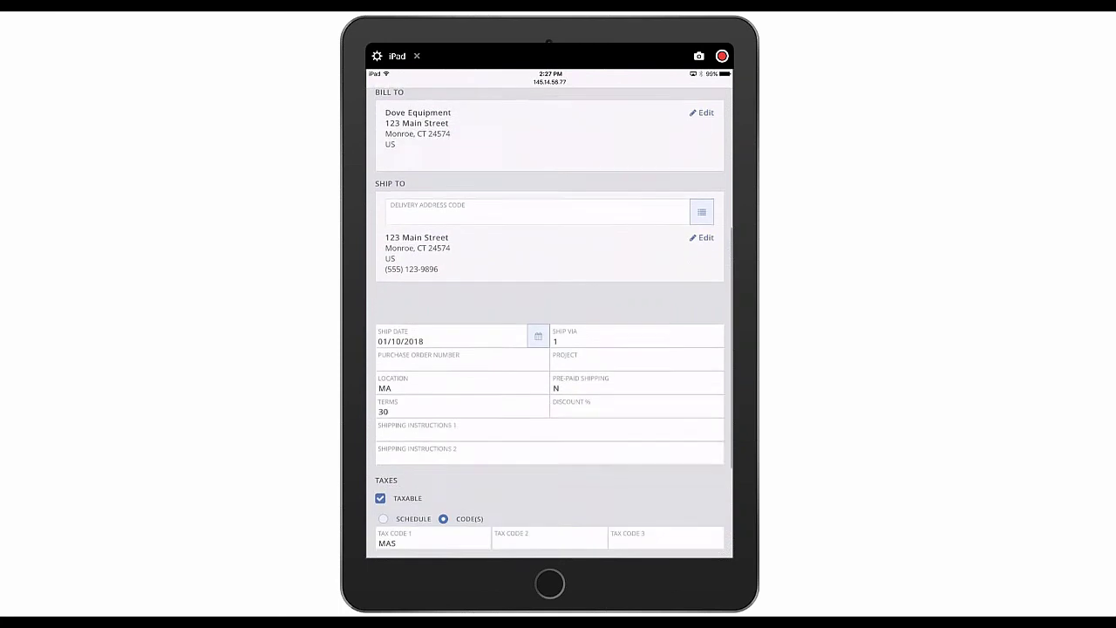
pyautogui.scroll(-3, 550, 348)
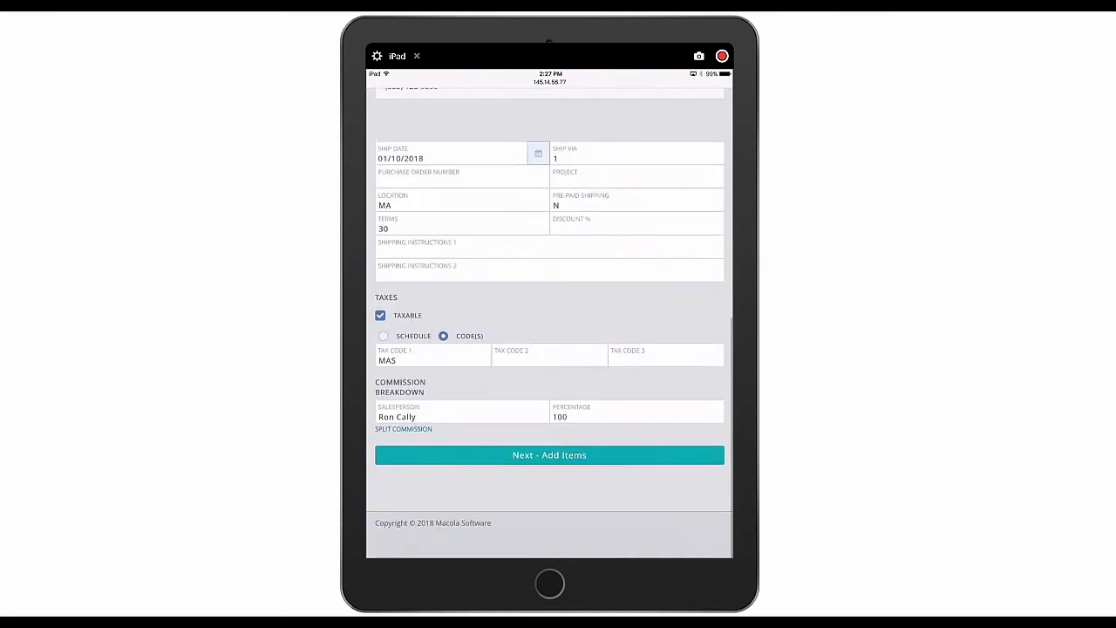
# Add one SLE-30-T460 compressor as a line item on the quote order and submit the quote.
pyautogui.click(549, 454)
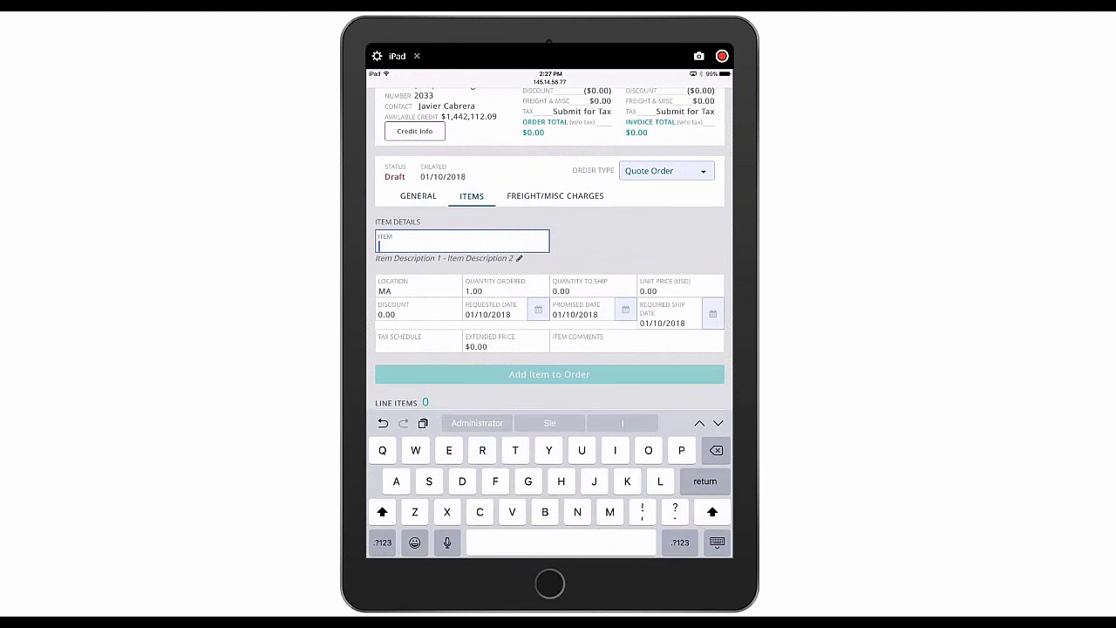
pyautogui.write('Sle-')
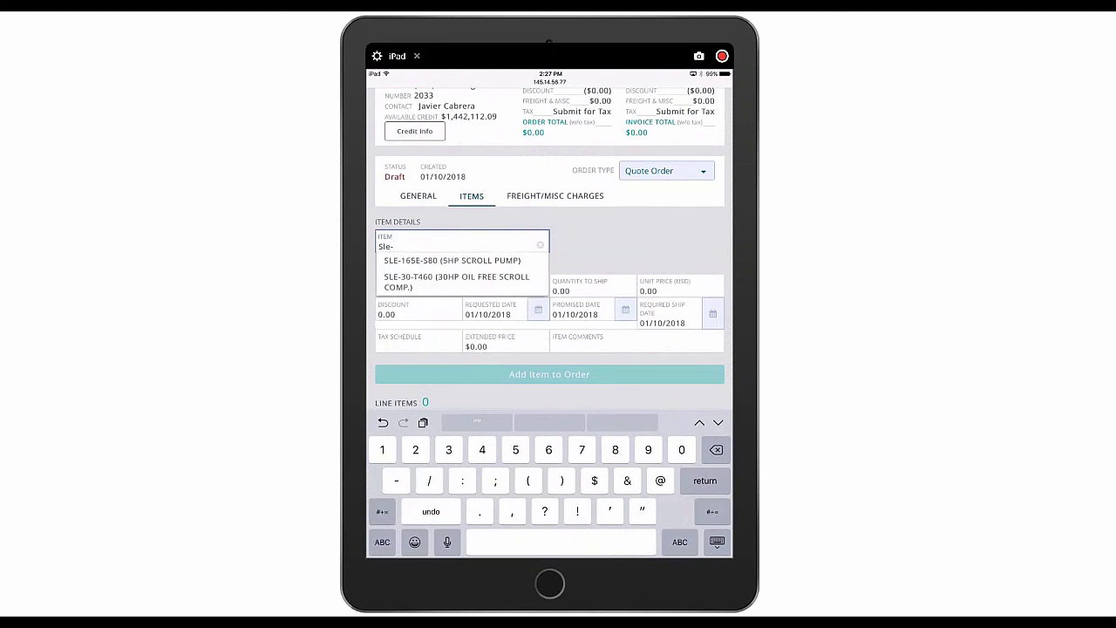
pyautogui.click(457, 282)
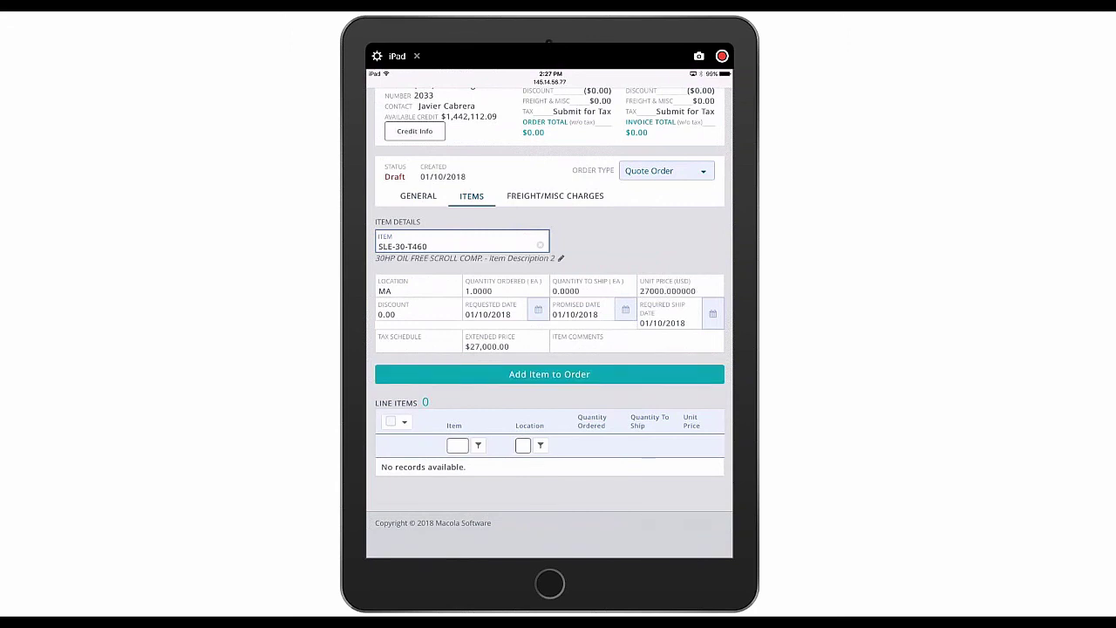
pyautogui.click(550, 375)
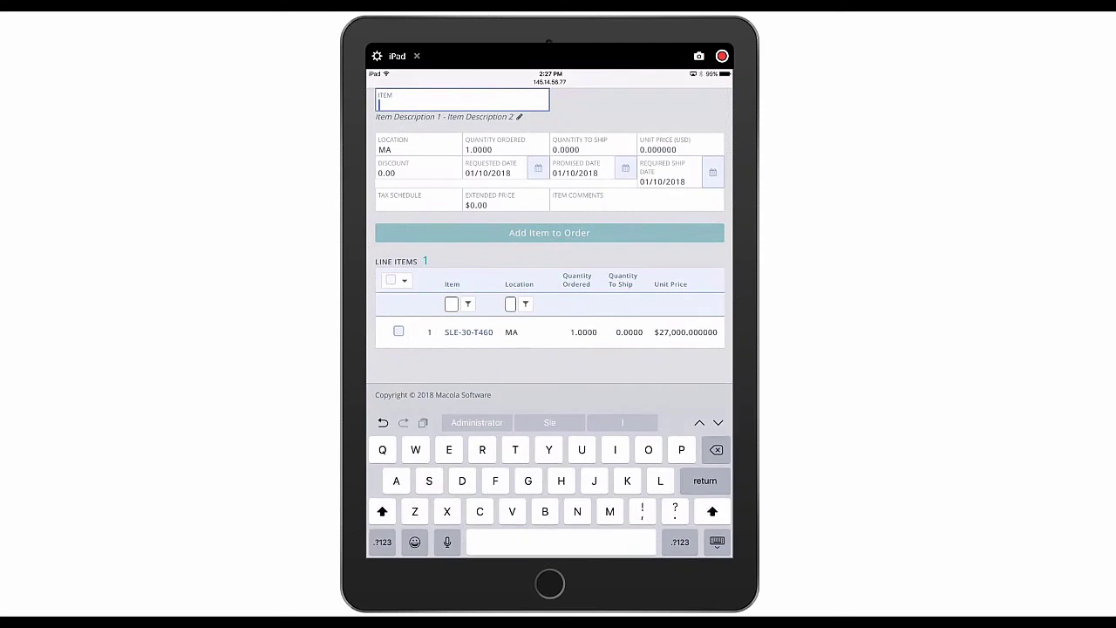
pyautogui.scroll(10, 549, 262)
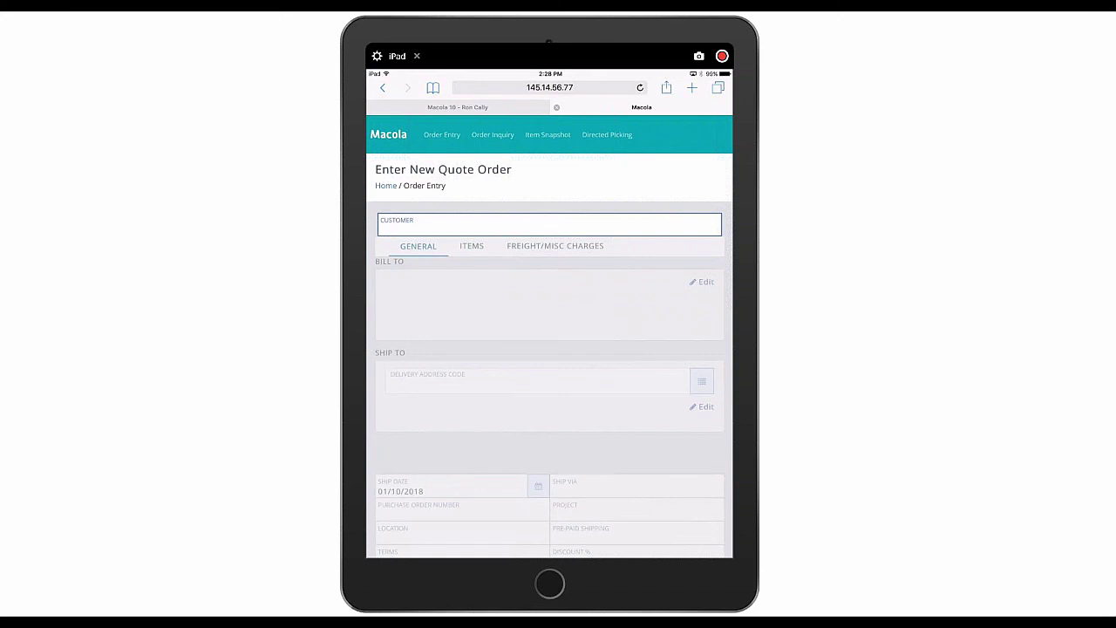
# Look up the Dove Equipment quote by its order number in Order Inquiry and convert it to a sales order.
pyautogui.click(492, 136)
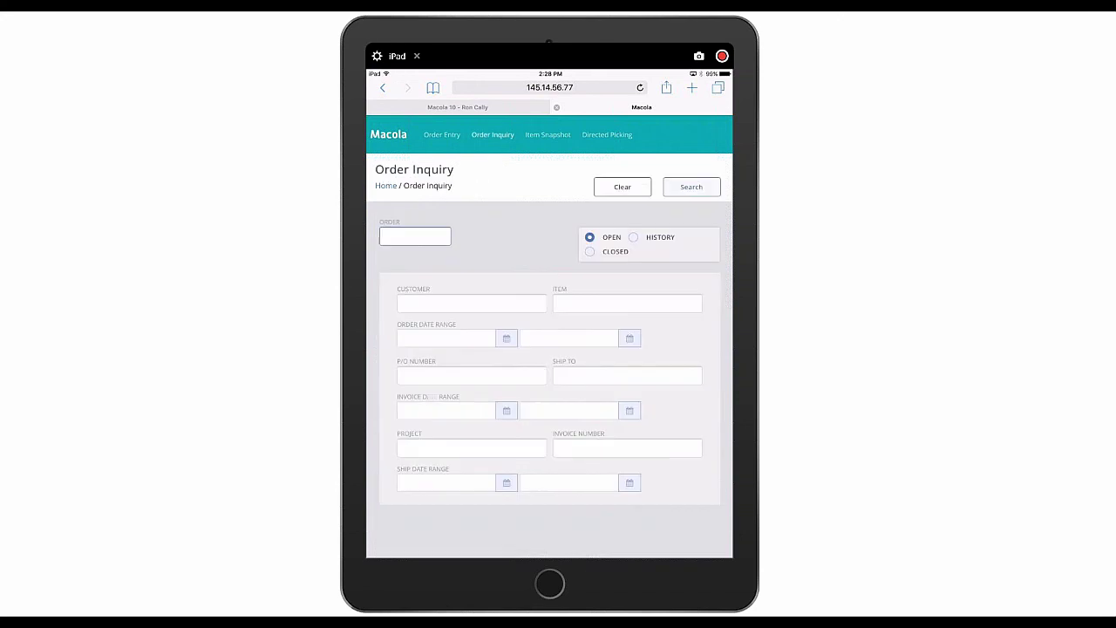
pyautogui.click(415, 236)
pyautogui.click(382, 543)
pyautogui.write('316')
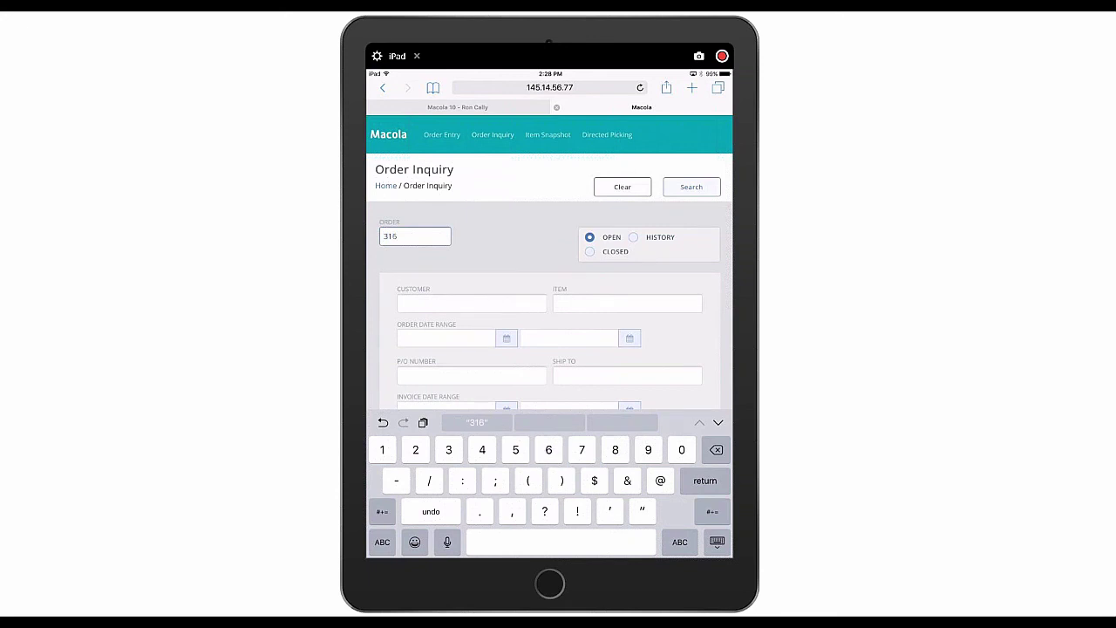
pyautogui.press('Return')
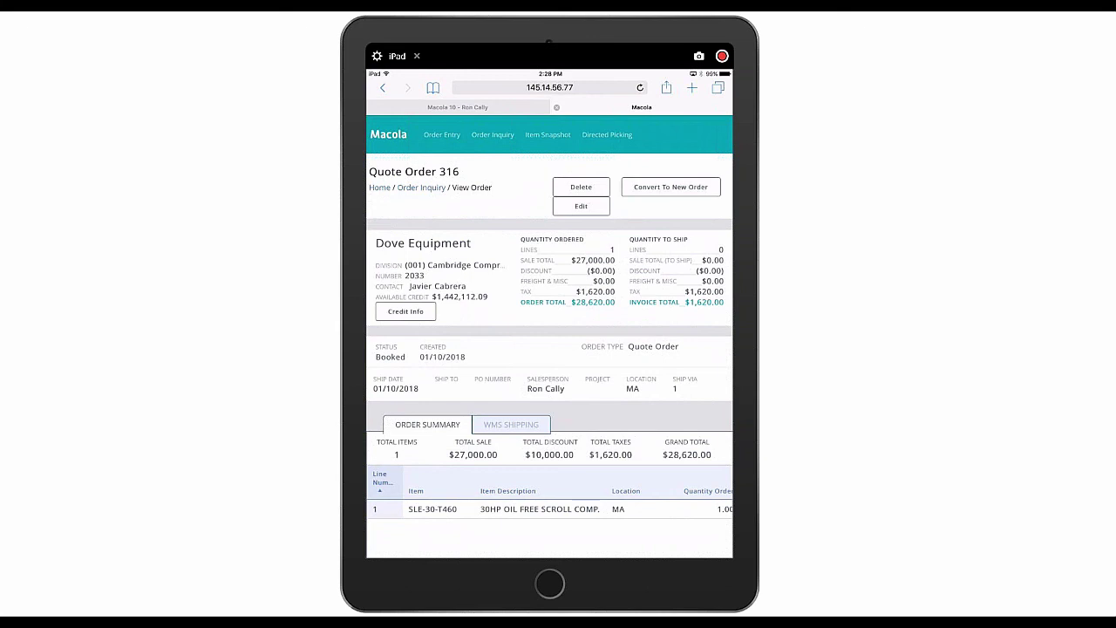
pyautogui.click(670, 186)
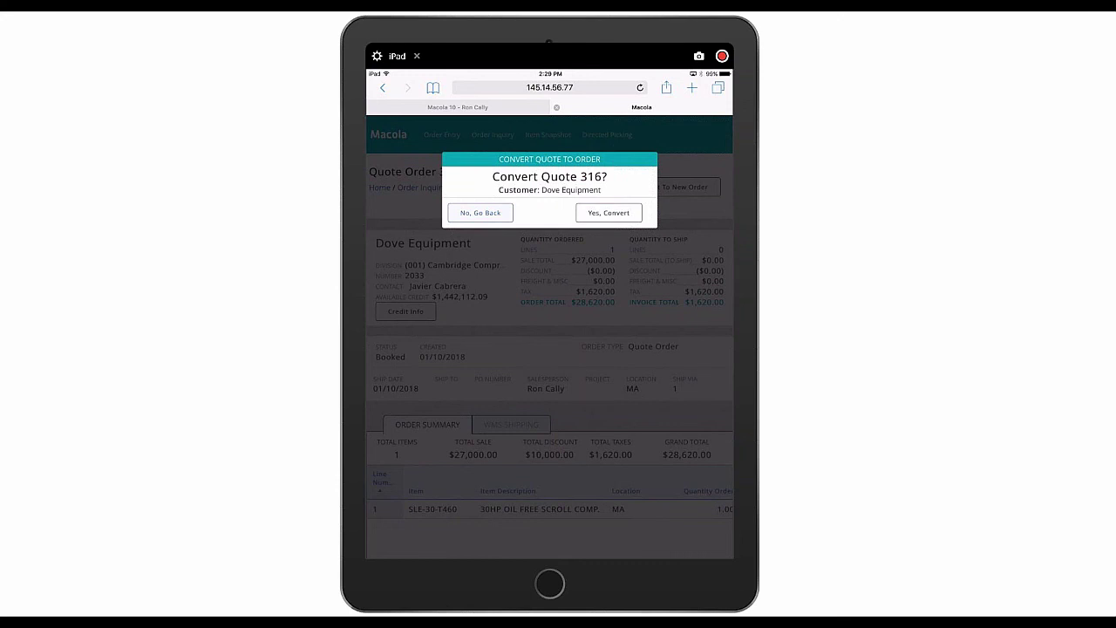
pyautogui.click(609, 213)
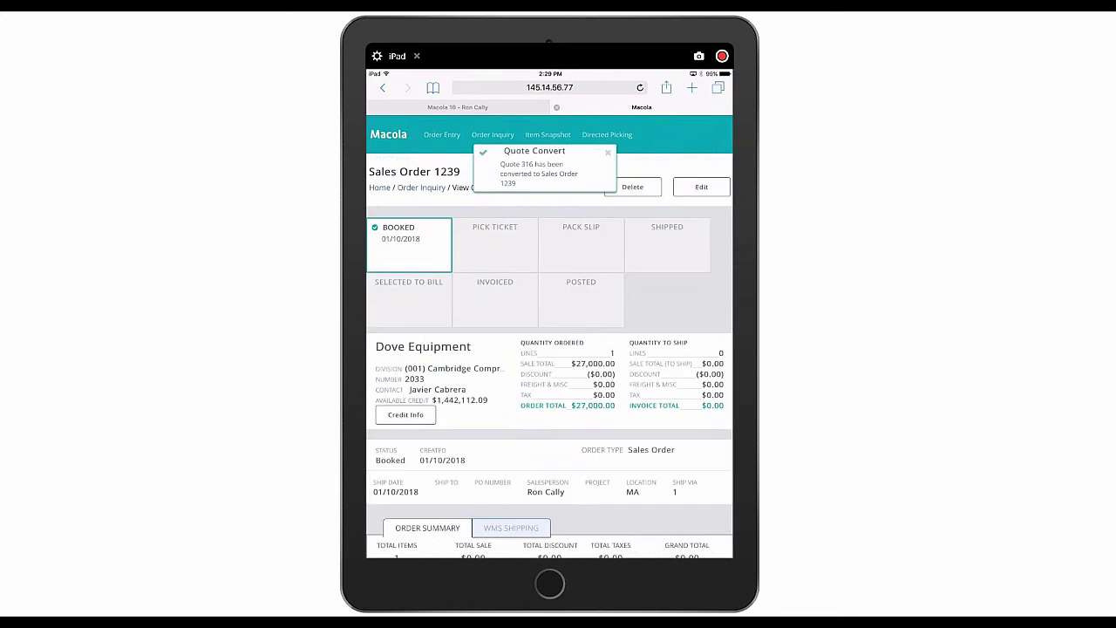
pyautogui.click(457, 106)
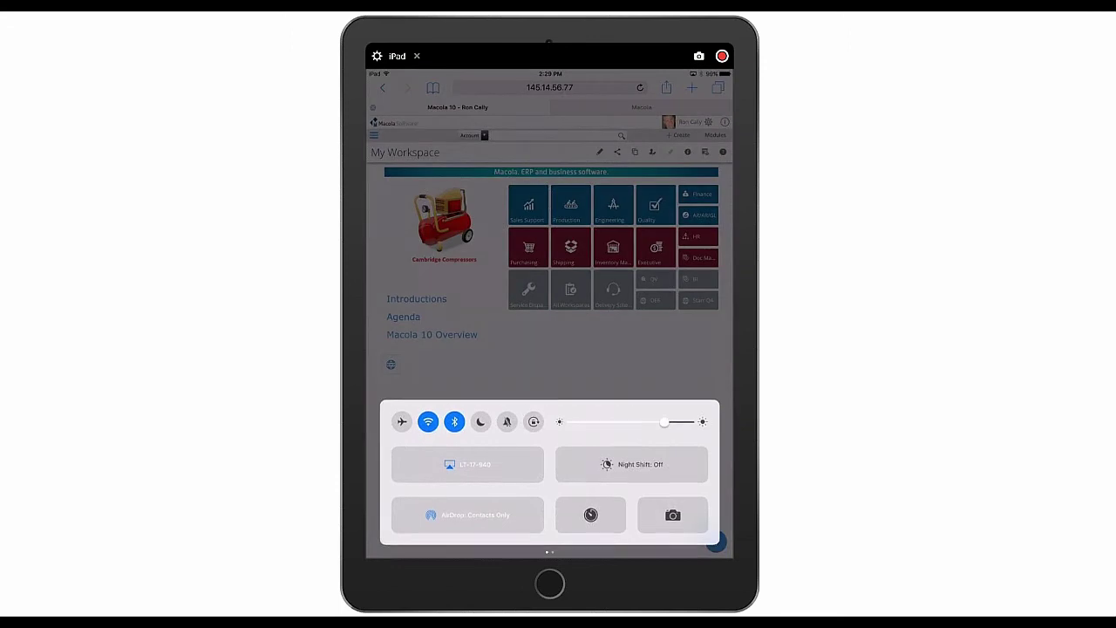
pyautogui.click(467, 465)
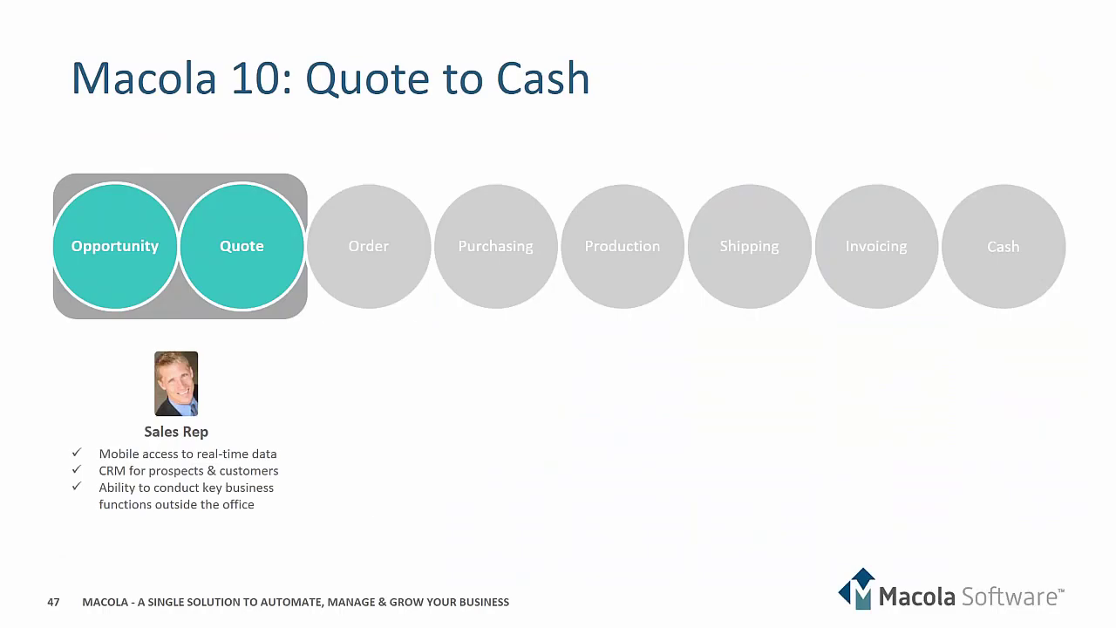
pyautogui.press('Right')
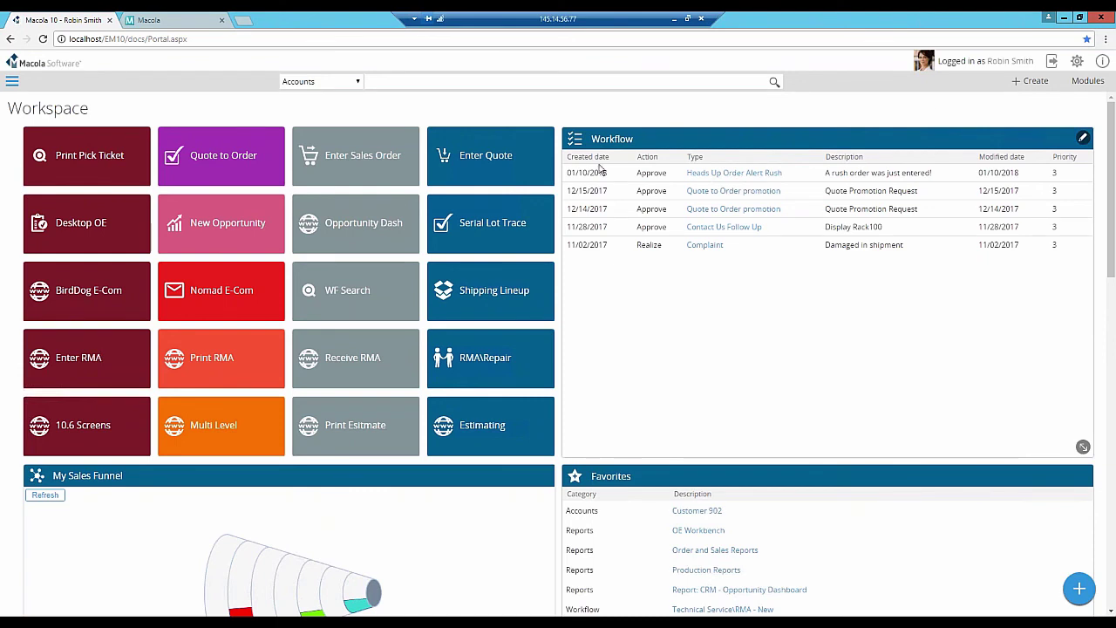
# Open the Heads Up Order Alert Rush request from the workflow list and follow its link to the new order.
pyautogui.moveTo(524, 150); pyautogui.dragTo(501, 140)
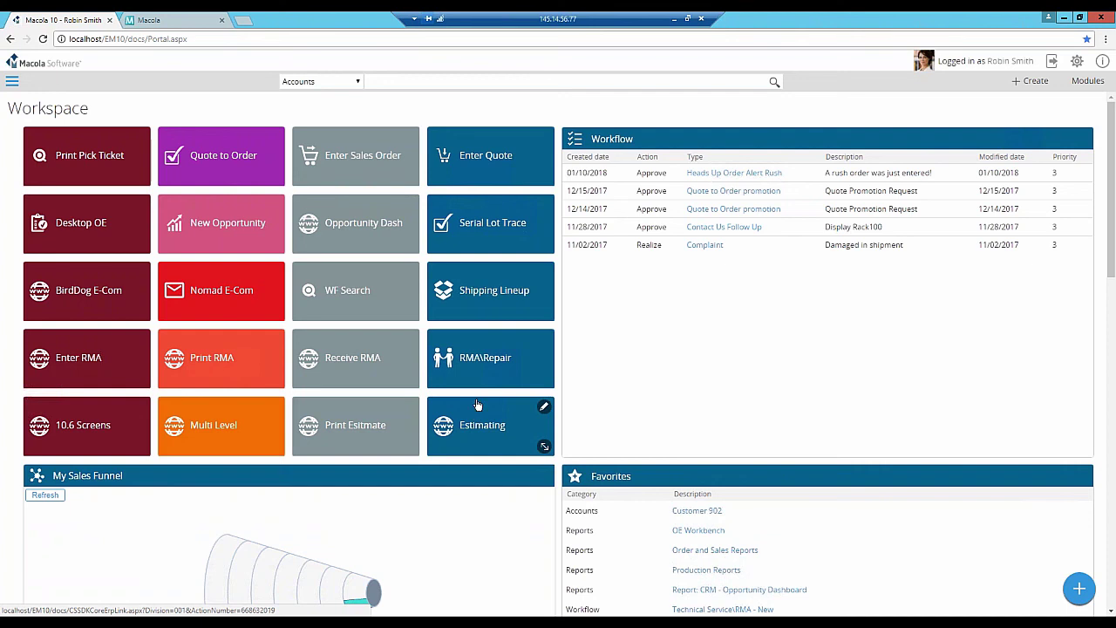
pyautogui.click(611, 142)
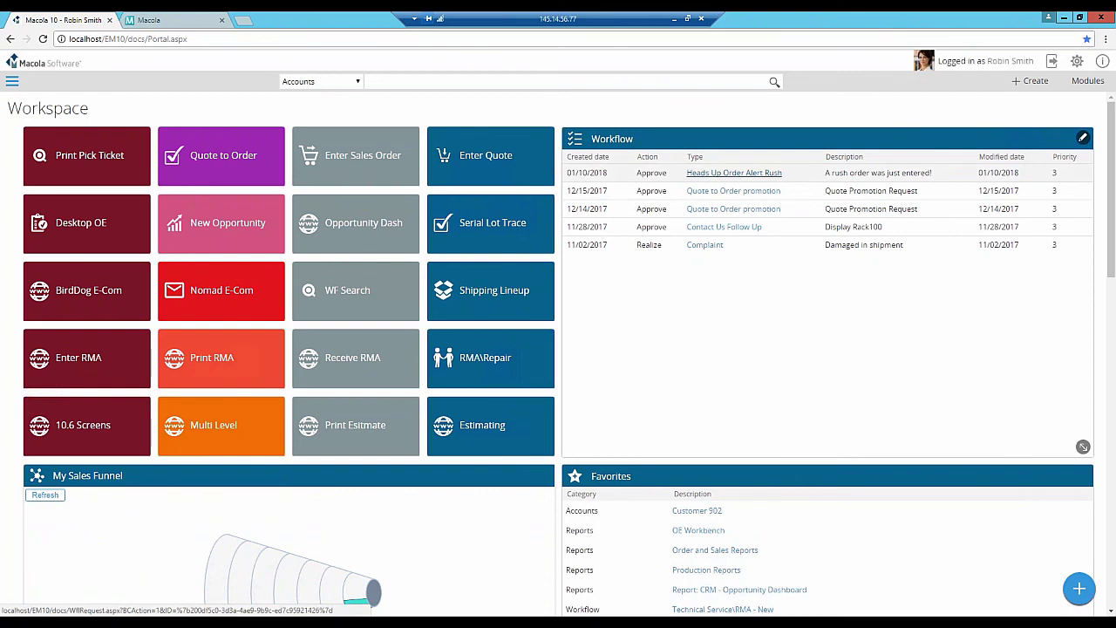
pyautogui.click(715, 174)
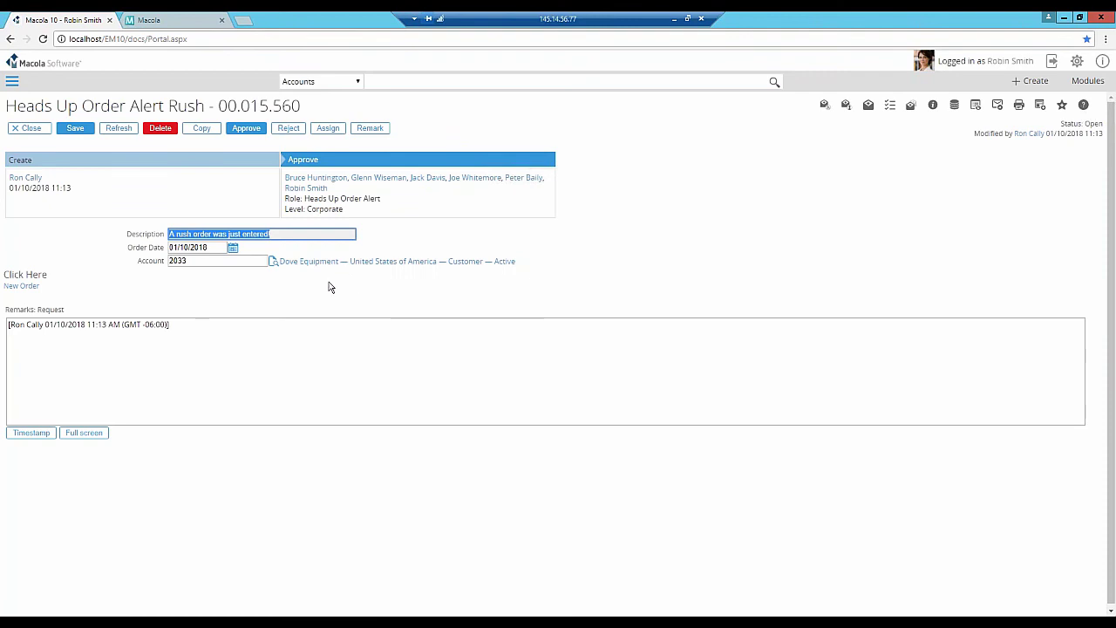
pyautogui.moveTo(65, 330); pyautogui.dragTo(21, 325)
pyautogui.click(221, 372)
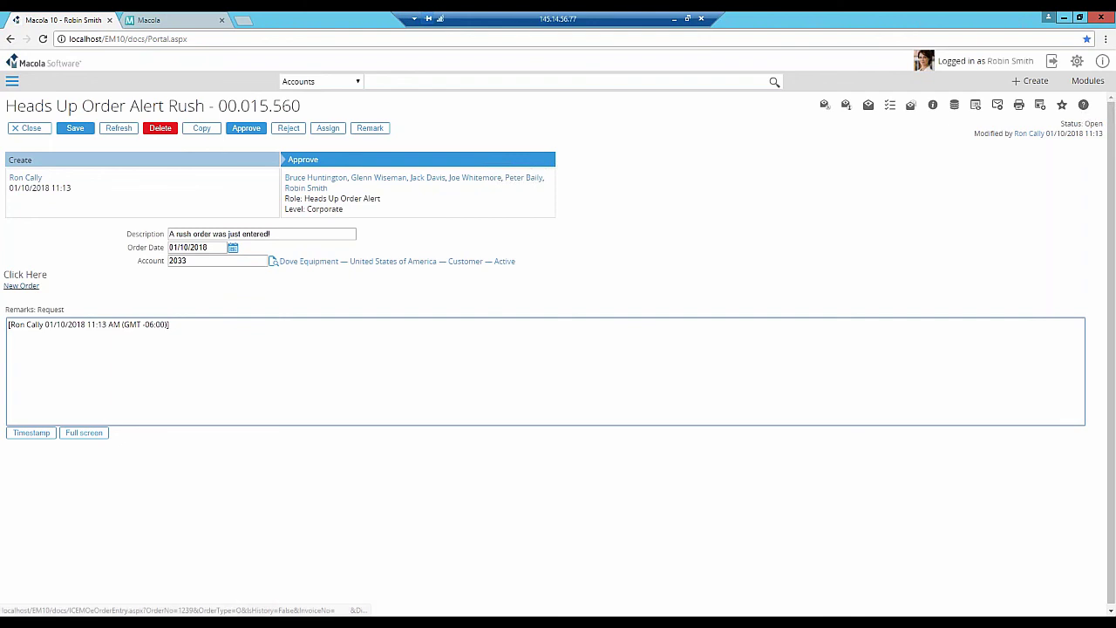
pyautogui.click(21, 286)
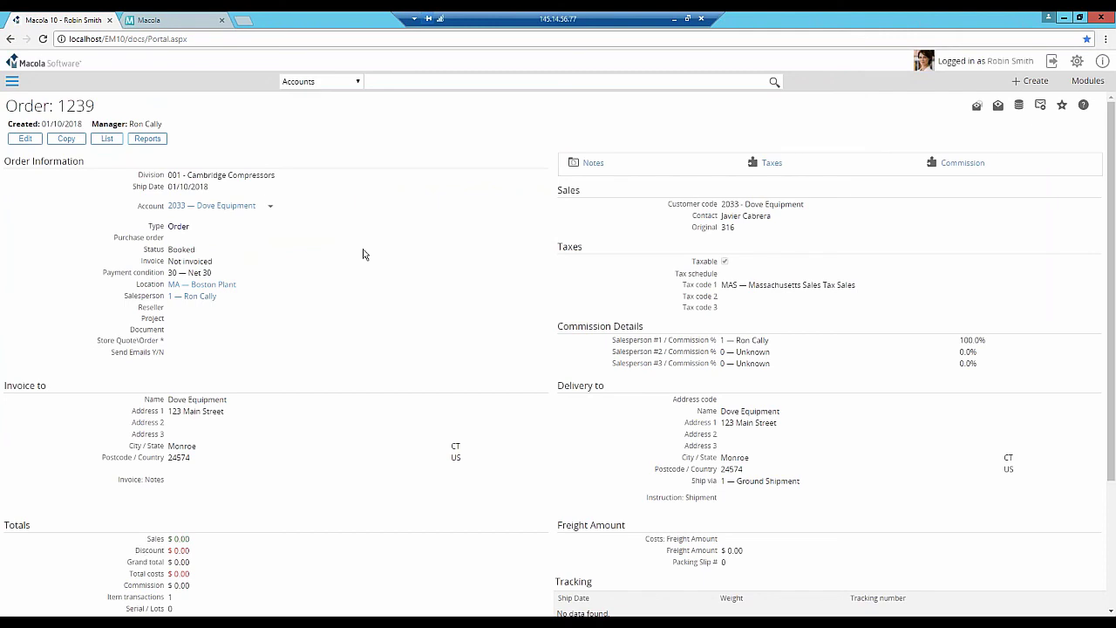
# Review the Dove Equipment order's header, totals and line item, and check the print actions available for its account.
pyautogui.scroll(-1, 367, 256)
pyautogui.scroll(-2, 368, 258)
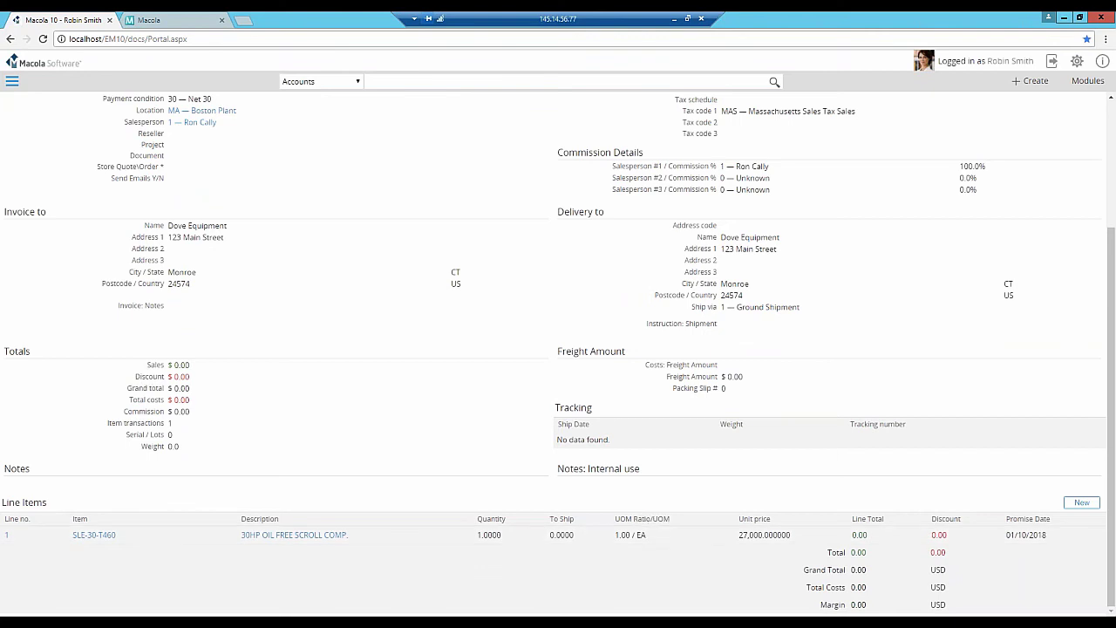
pyautogui.click(568, 535)
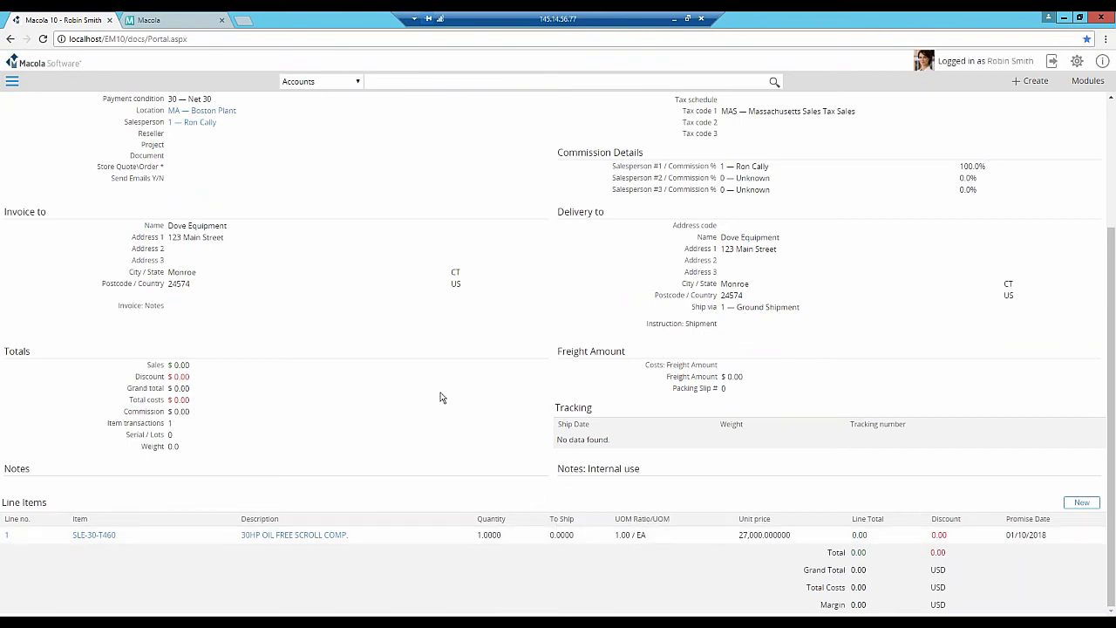
pyautogui.scroll(3, 440, 395)
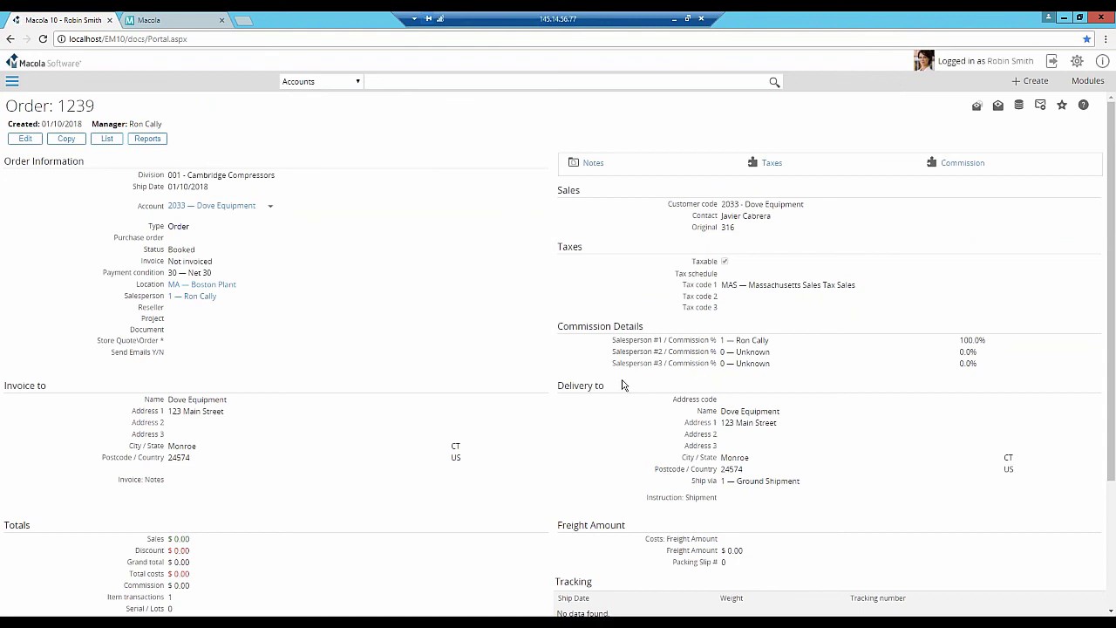
pyautogui.click(270, 208)
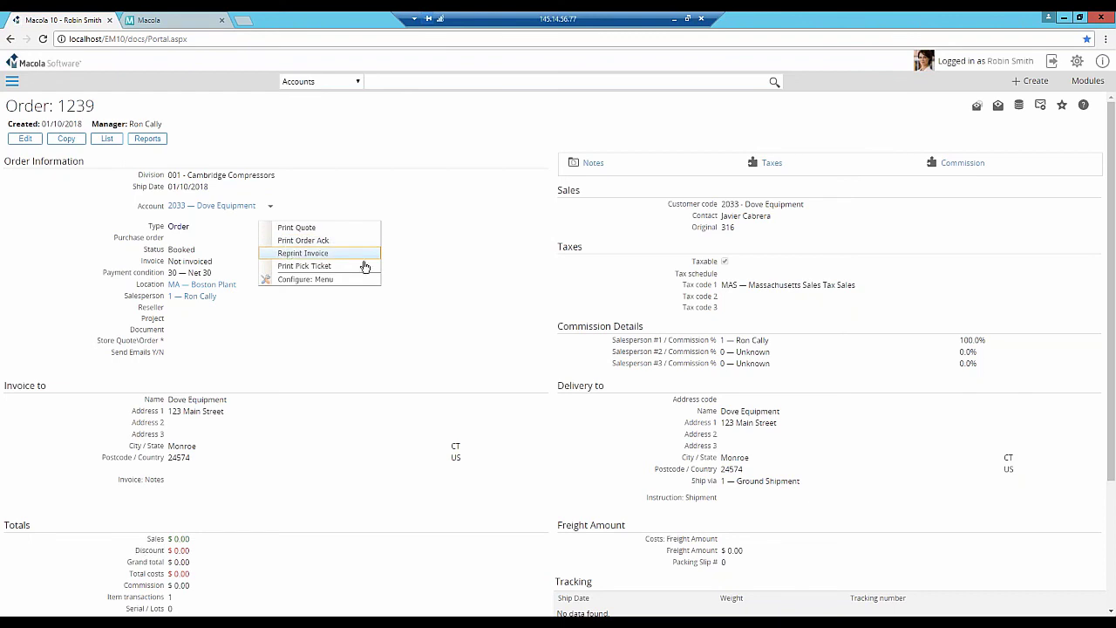
pyautogui.click(732, 243)
pyautogui.click(428, 310)
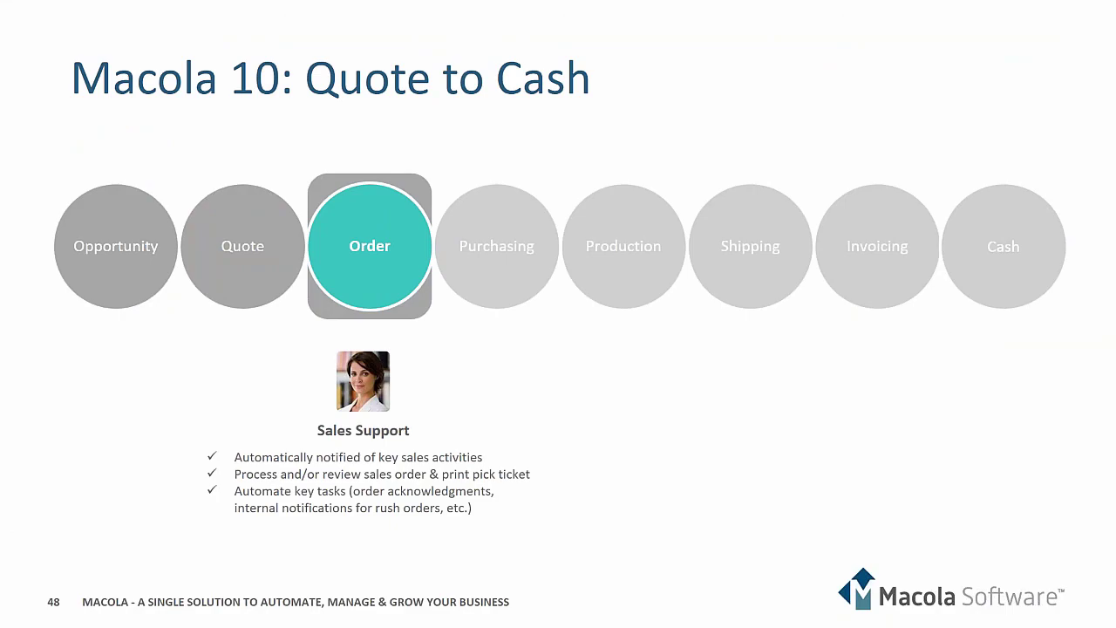
# Review the purchasing workspace's report charts and the rush order alert in its workflow list.
pyautogui.press('Right')
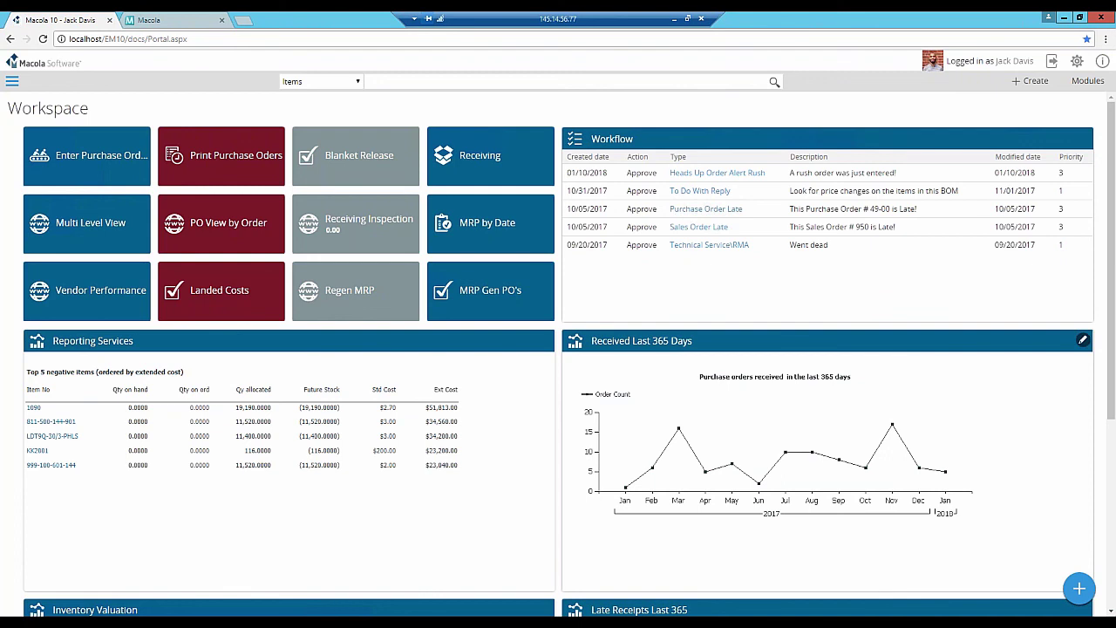
pyautogui.scroll(-4, 587, 348)
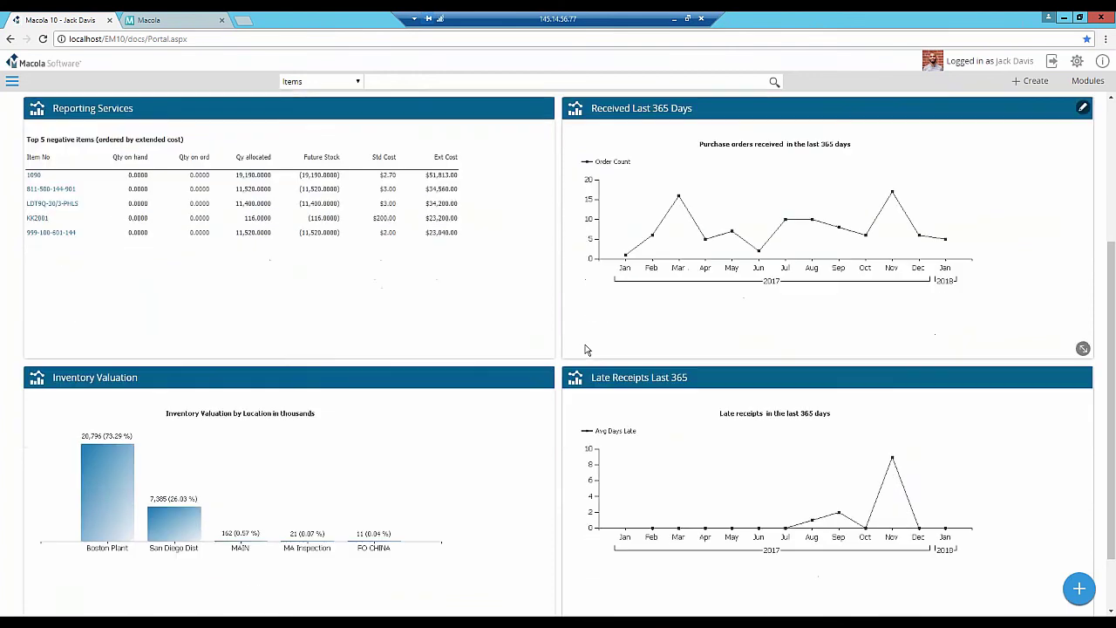
pyautogui.scroll(3, 587, 349)
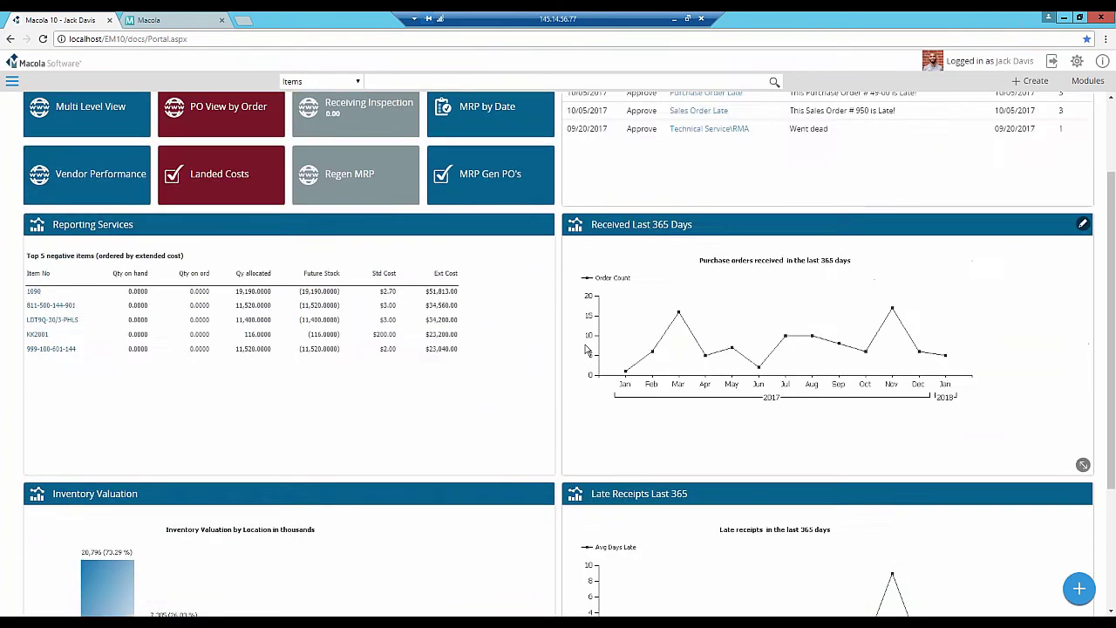
pyautogui.scroll(1, 587, 349)
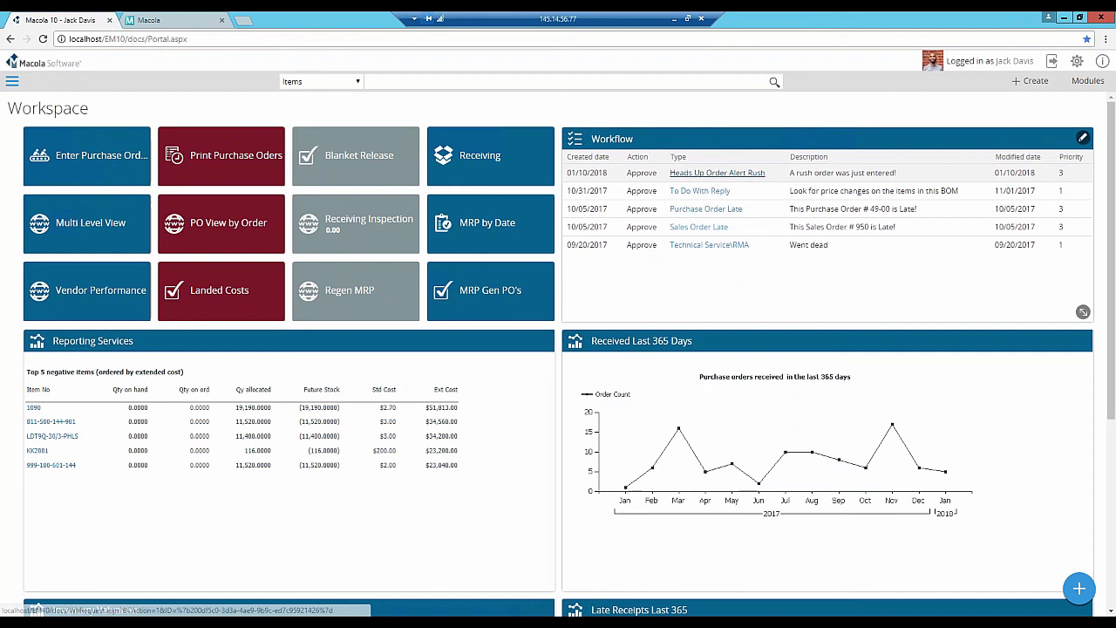
pyautogui.click(763, 173)
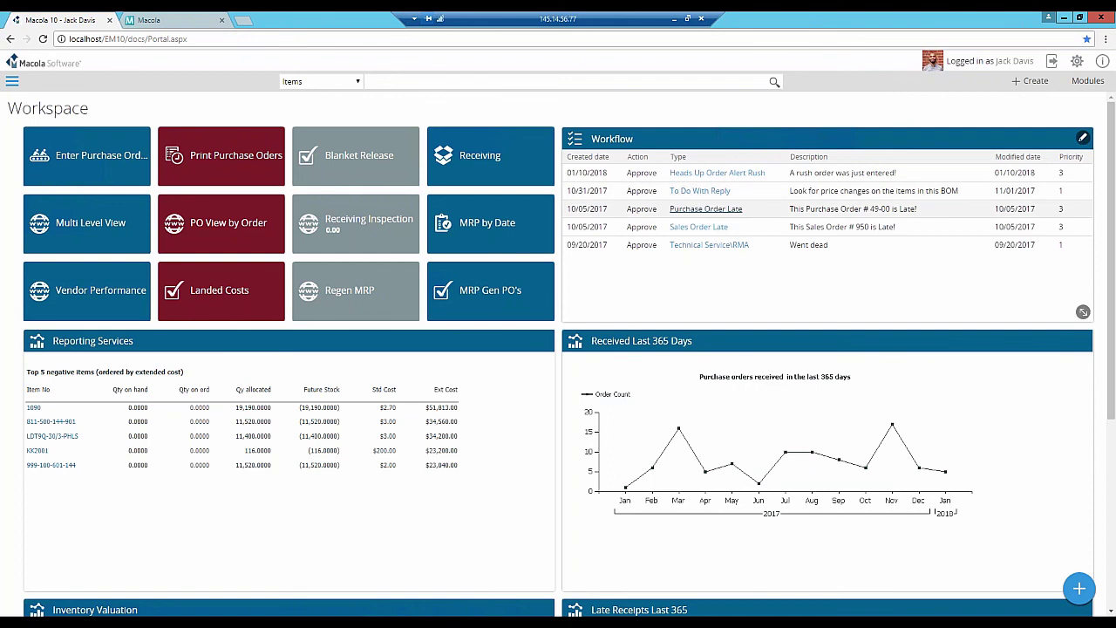
# Start generating unreleased MRP purchase orders and list the planned orders for P&IC code TS.
pyautogui.click(489, 303)
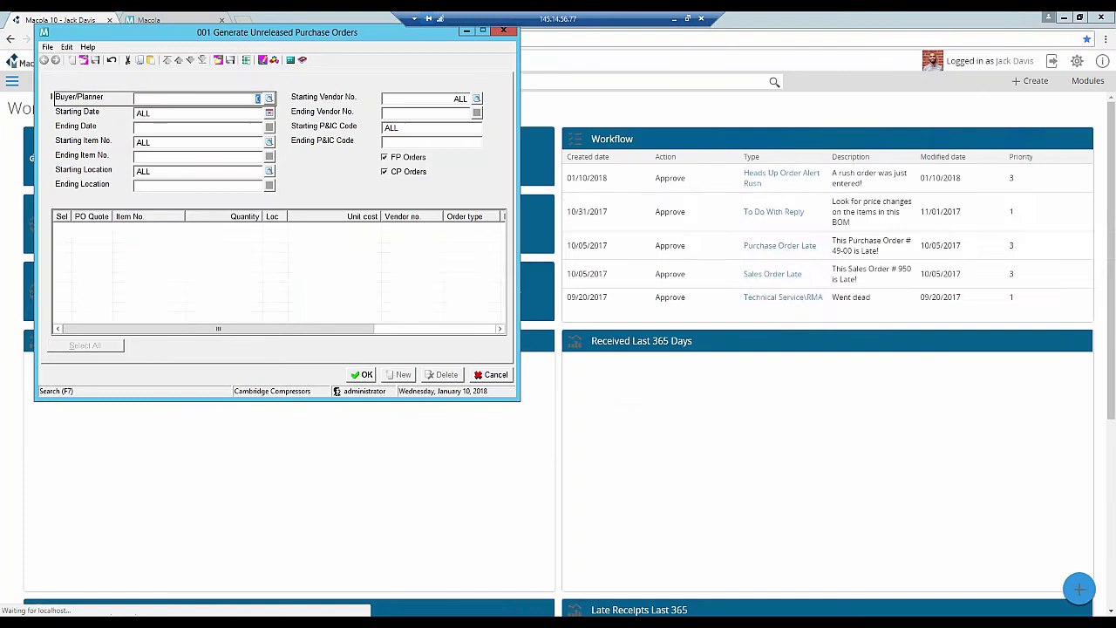
pyautogui.click(393, 129)
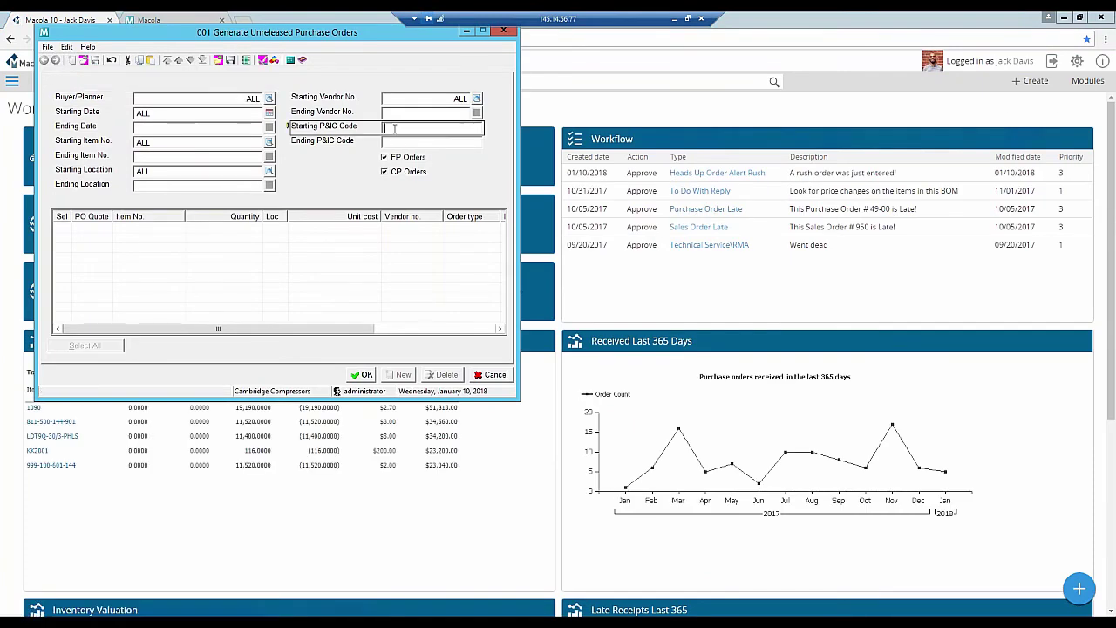
pyautogui.write('TS')
pyautogui.press('Tab')
pyautogui.press('Tab')
pyautogui.press('Tab')
pyautogui.press('Tab')
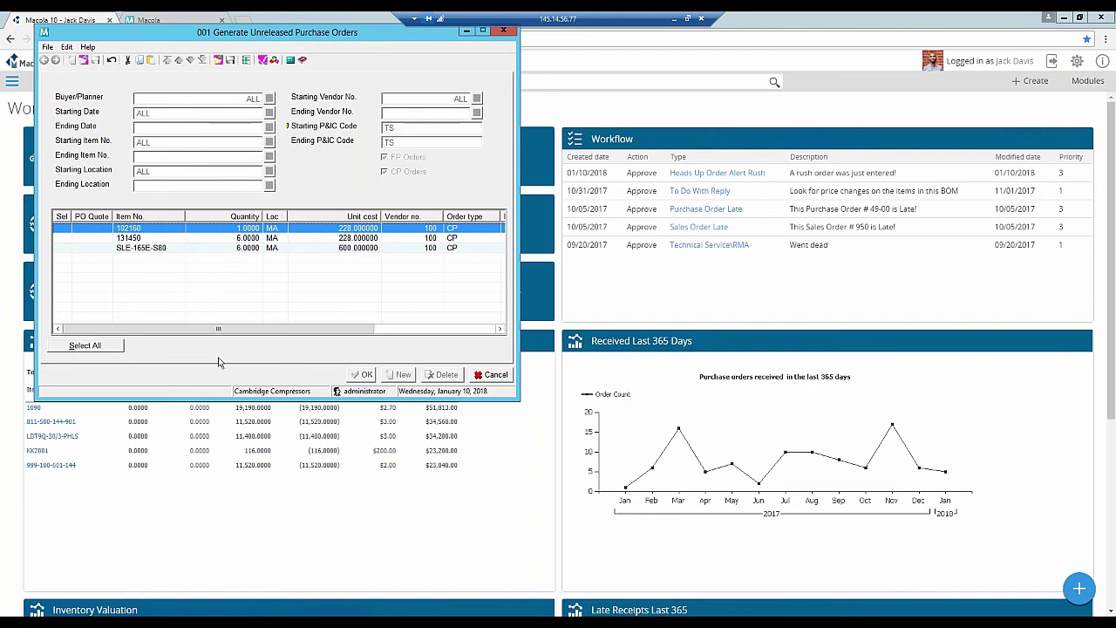
# Select all listed planned items and process them into unreleased purchase orders, sending the report to disk.
pyautogui.click(106, 348)
pyautogui.click(494, 376)
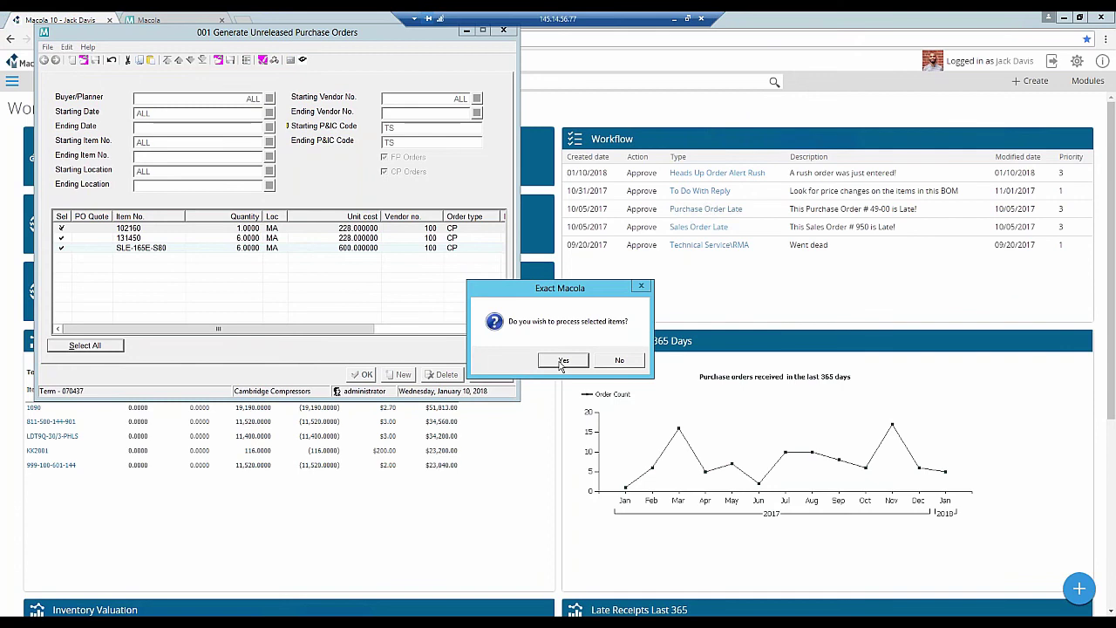
pyautogui.click(563, 361)
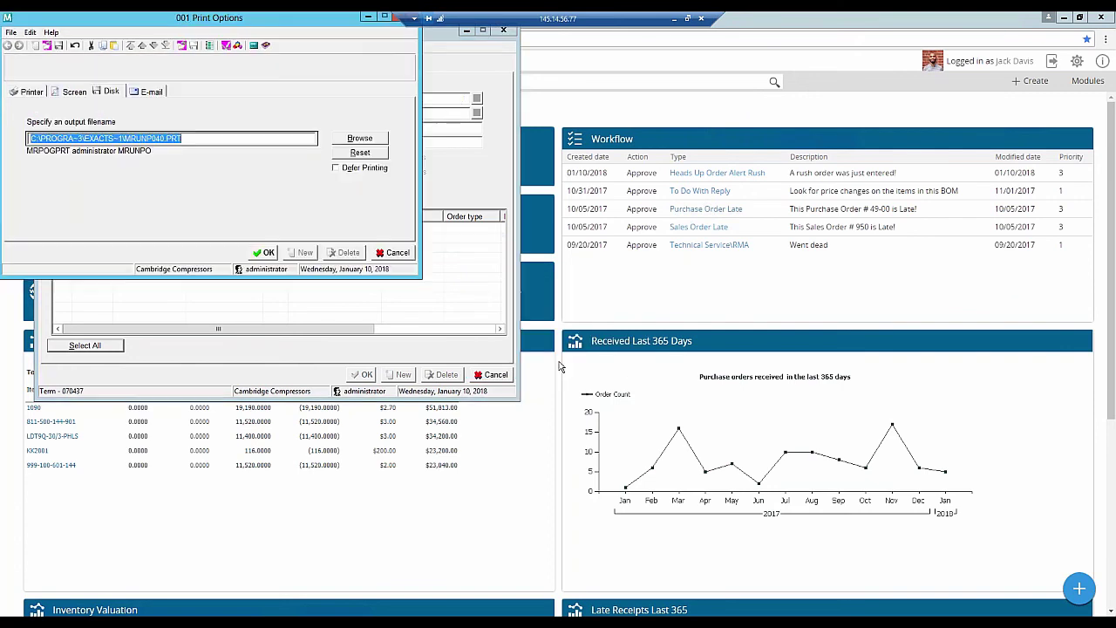
pyautogui.click(270, 254)
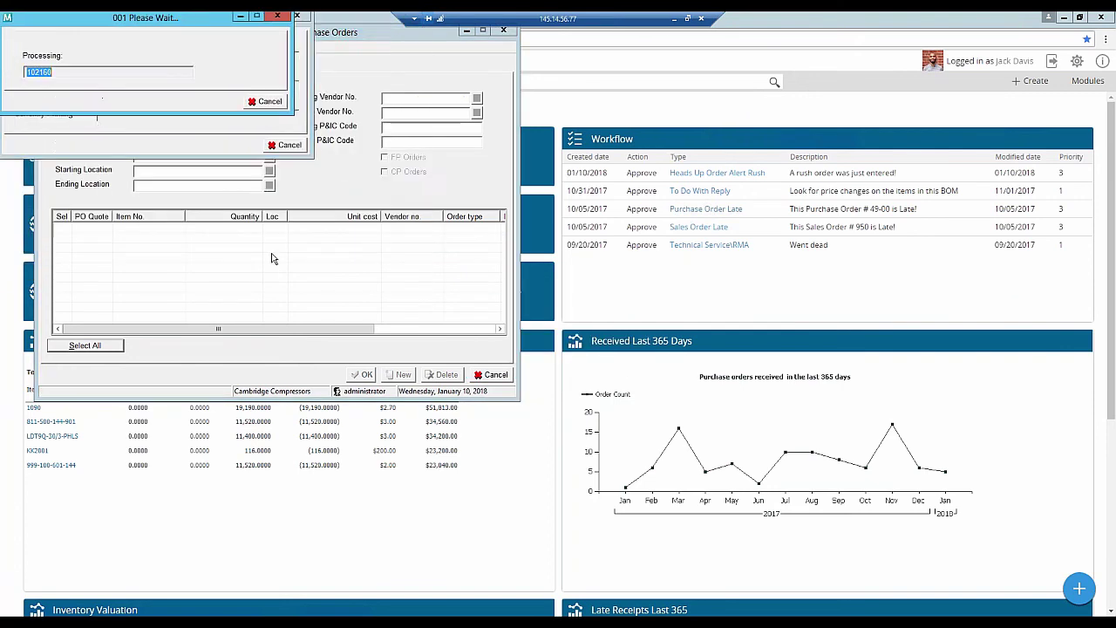
pyautogui.click(491, 375)
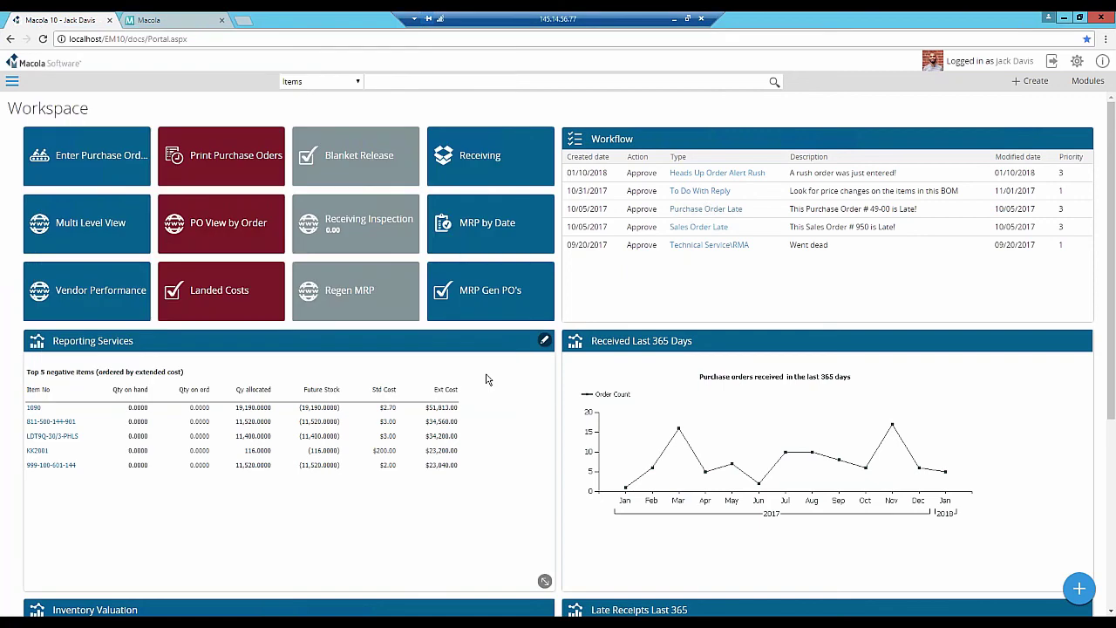
# Look up the newest unreleased Shimani Corporation purchase order in Purchase Order Entry and load it.
pyautogui.click(102, 175)
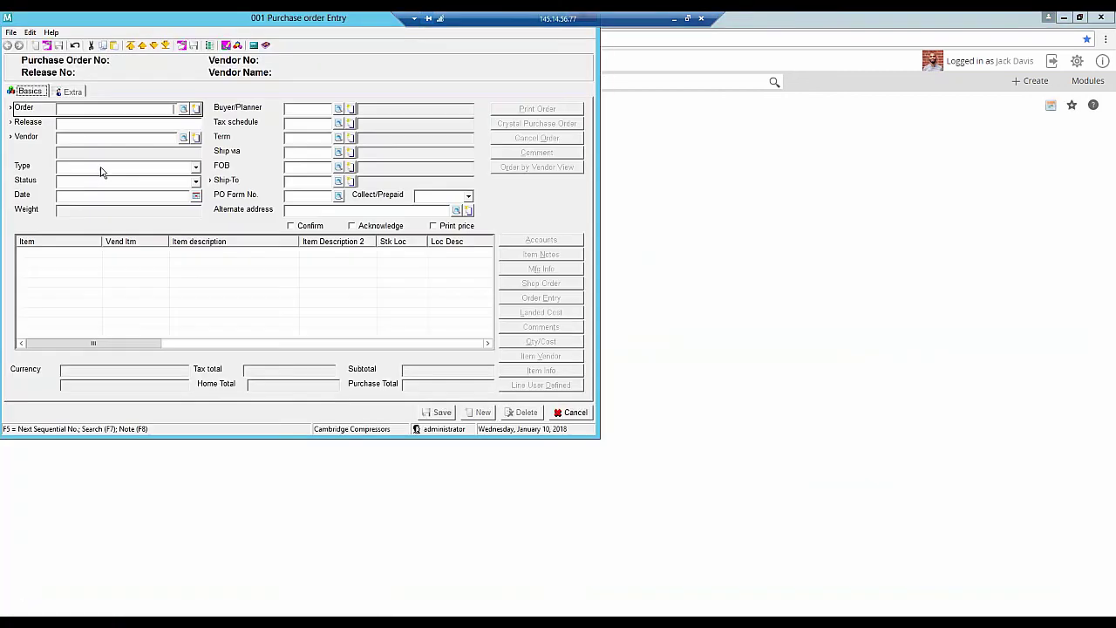
pyautogui.click(184, 109)
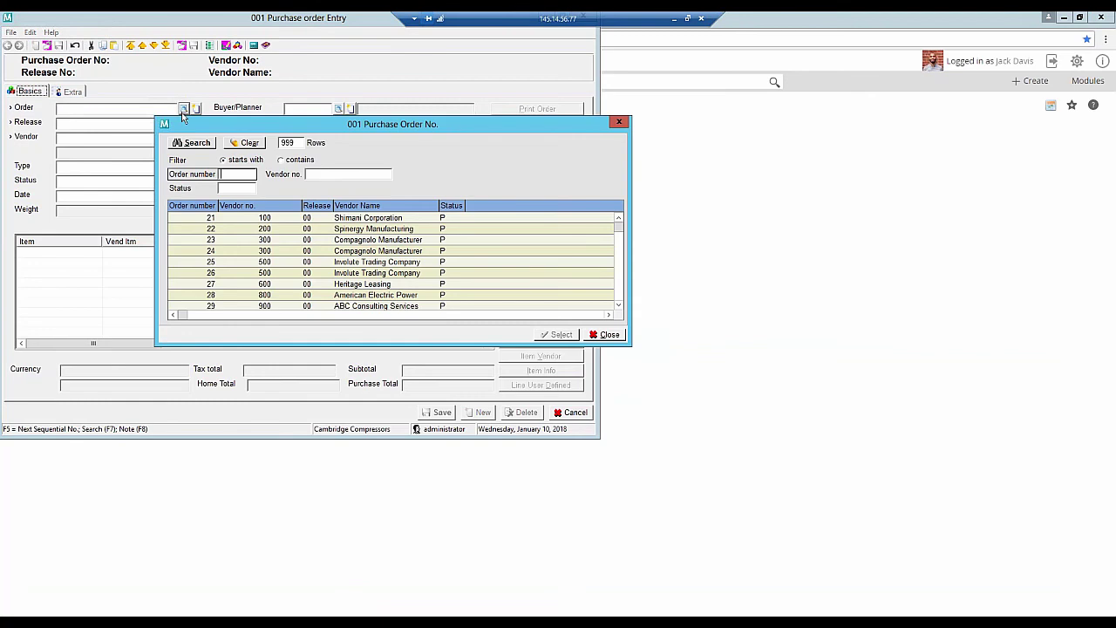
pyautogui.click(193, 206)
pyautogui.click(200, 218)
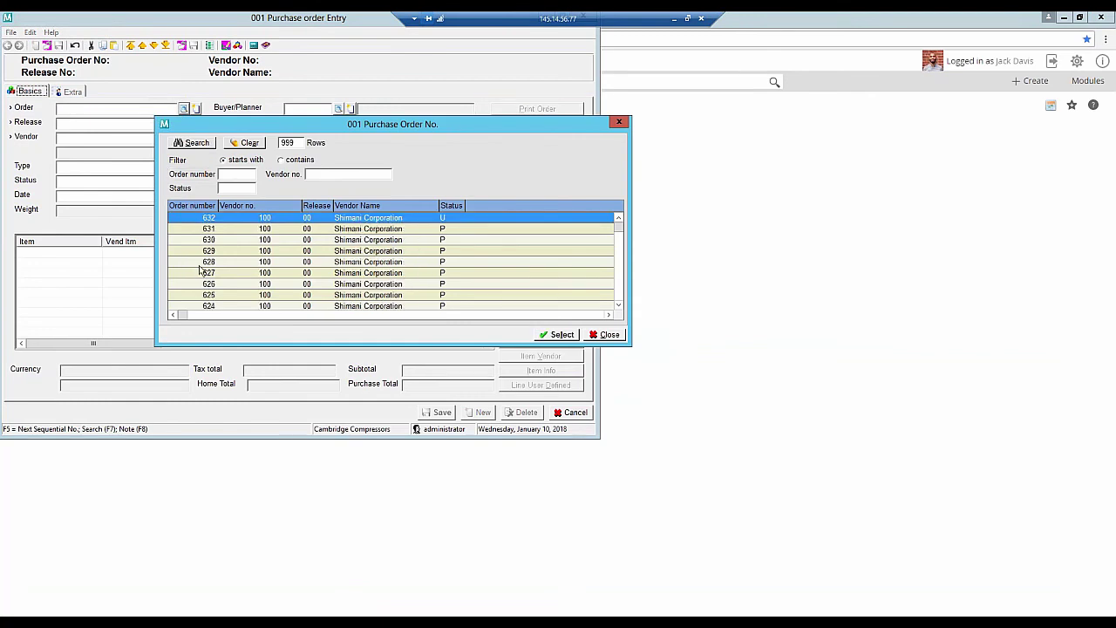
pyautogui.click(555, 335)
pyautogui.press('Tab')
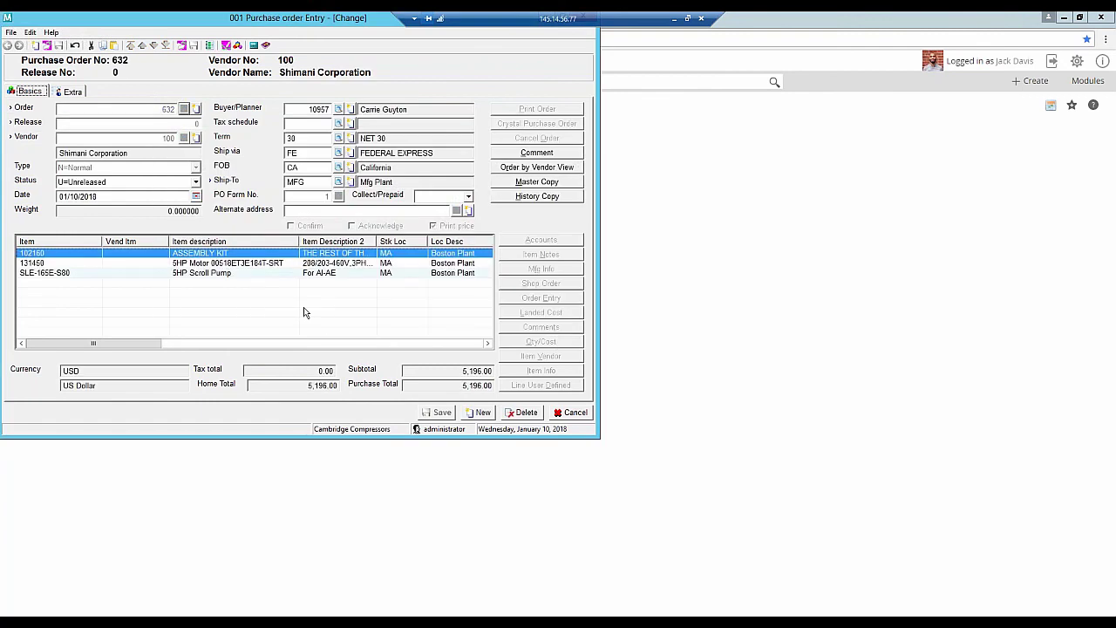
# Set the Shimani Corporation purchase order's status to R=Released and save it.
pyautogui.click(195, 181)
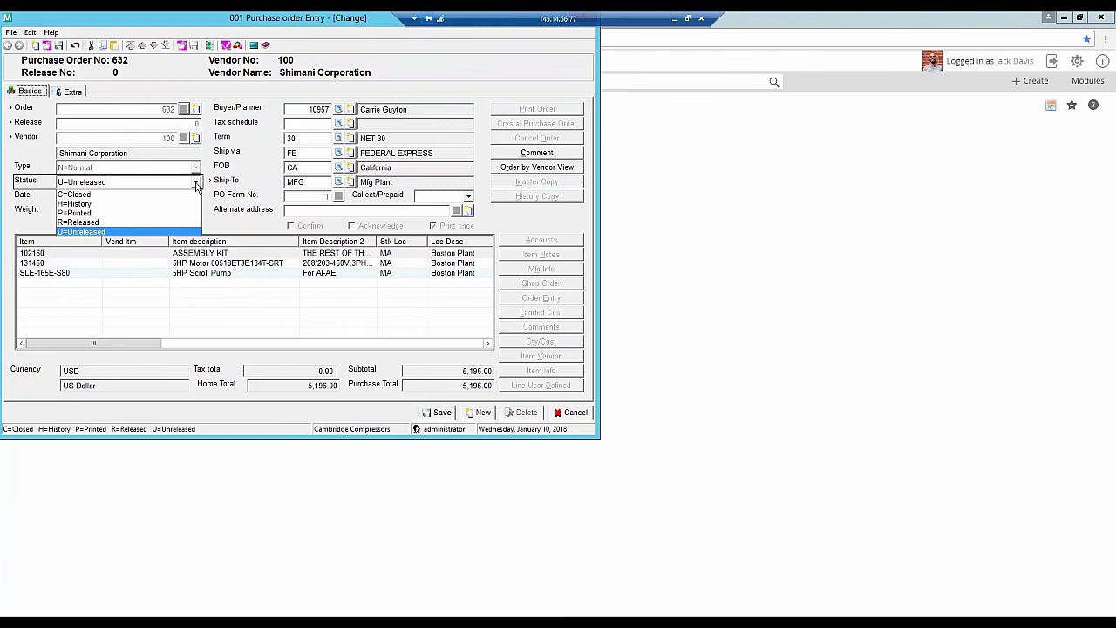
pyautogui.click(155, 222)
pyautogui.click(436, 412)
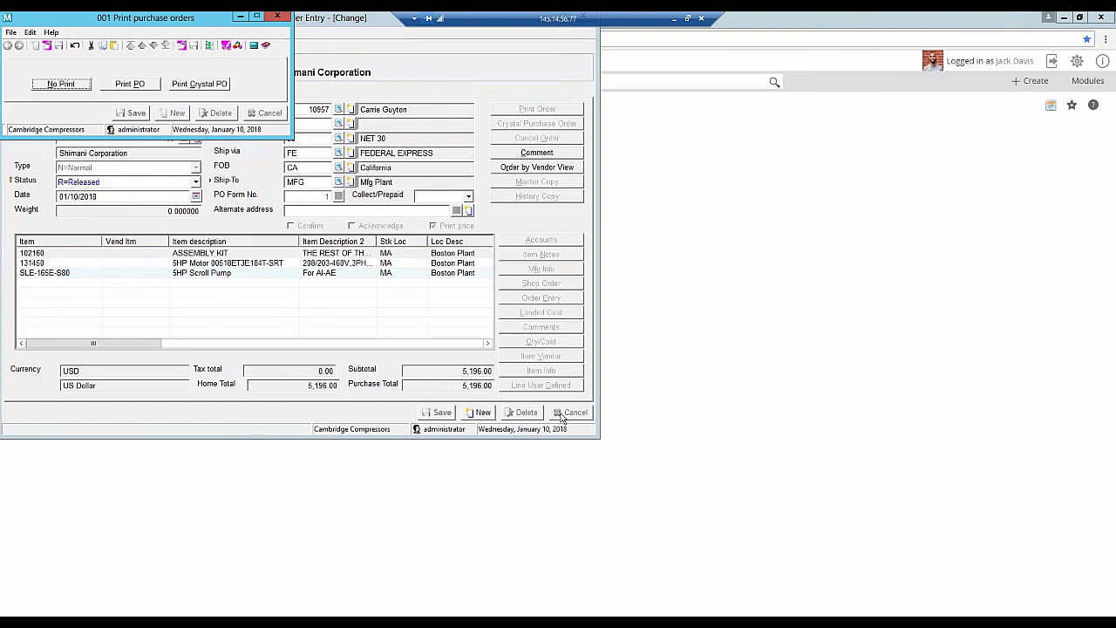
# Print the released purchase order as a Crystal PO on blank paper, close the preview and confirm it printed correctly.
pyautogui.click(210, 87)
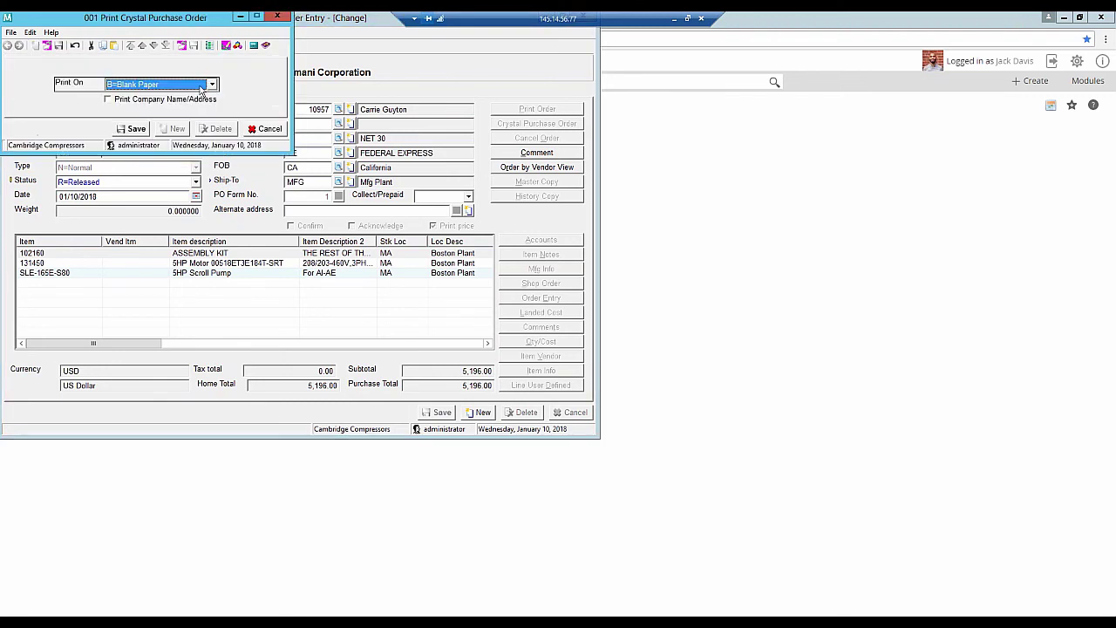
pyautogui.click(137, 129)
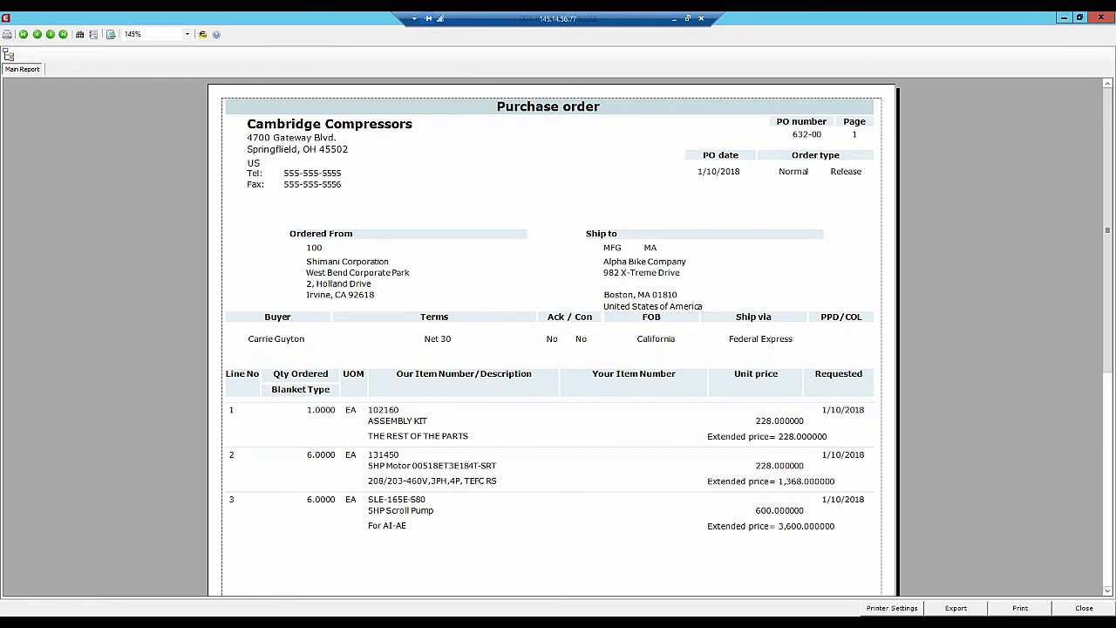
pyautogui.click(1083, 608)
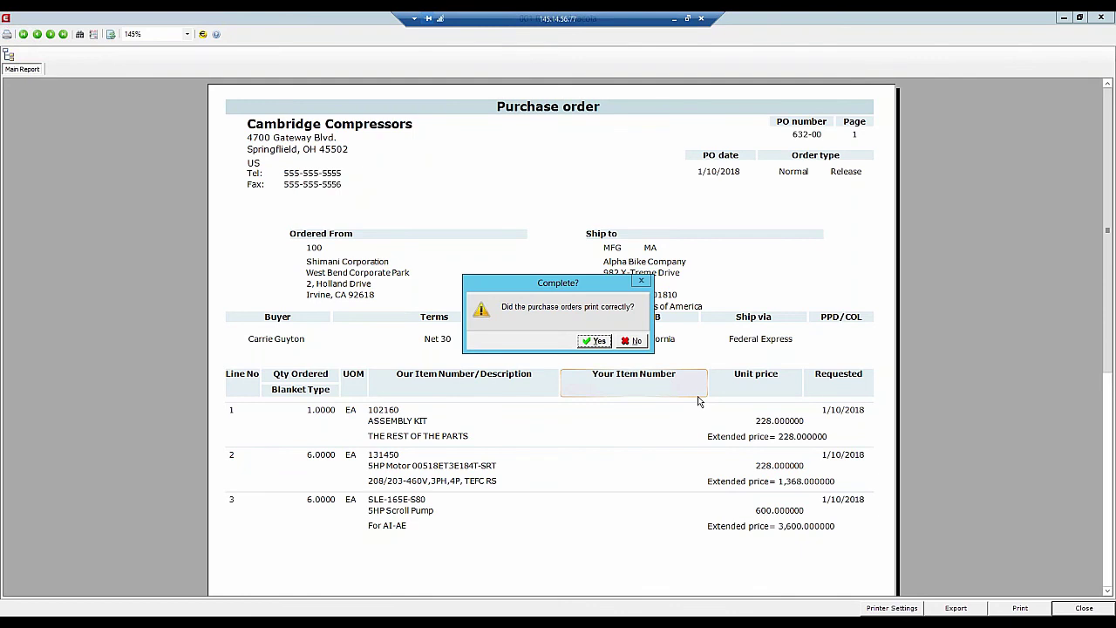
pyautogui.click(597, 342)
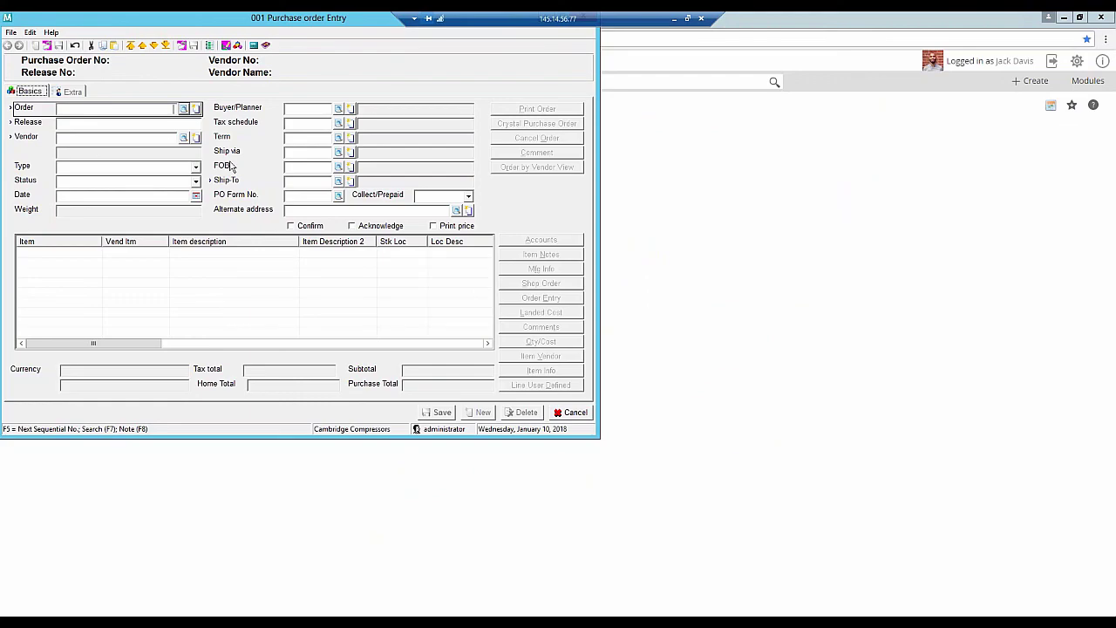
# Close Purchase Order Entry and load the released Shimani Corporation purchase order in Purchase Order Receiving.
pyautogui.click(575, 413)
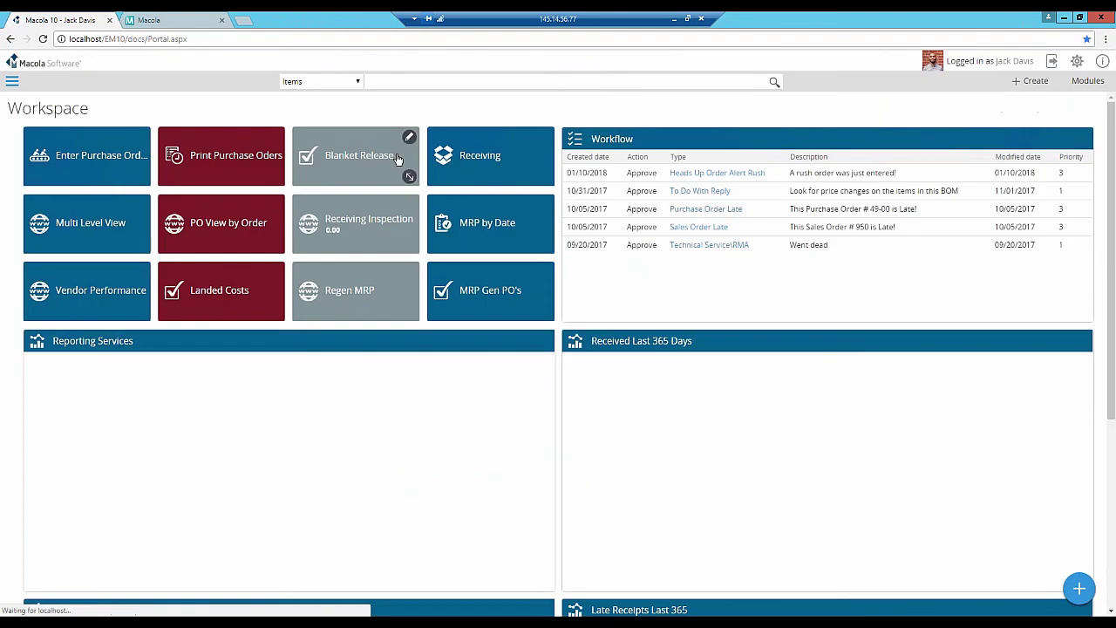
pyautogui.click(494, 167)
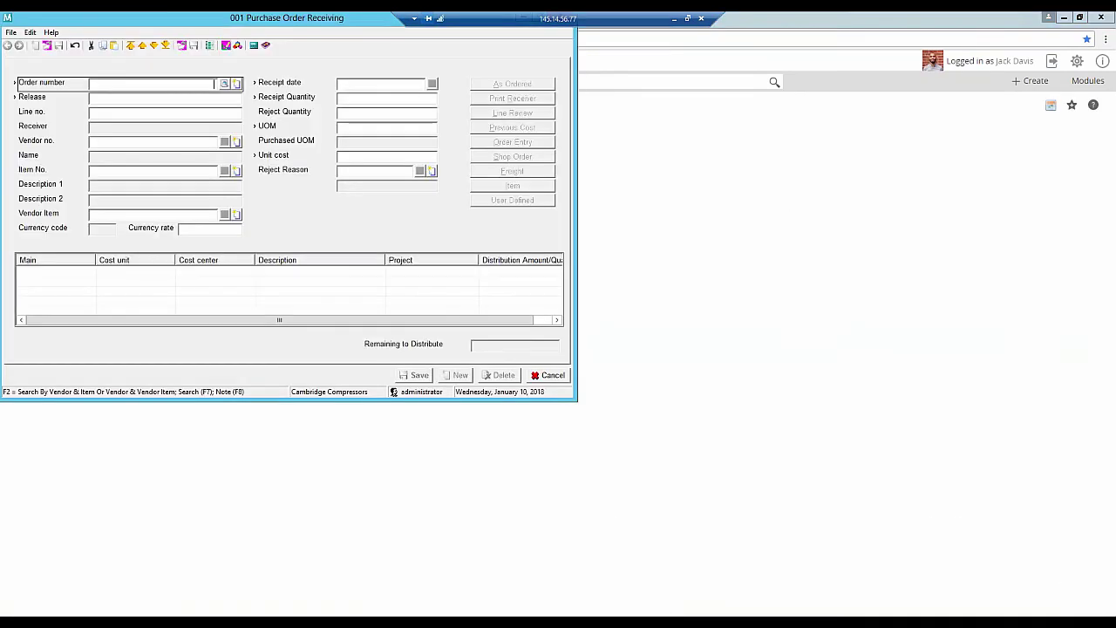
pyautogui.write('632')
pyautogui.click(237, 98)
pyautogui.click(237, 112)
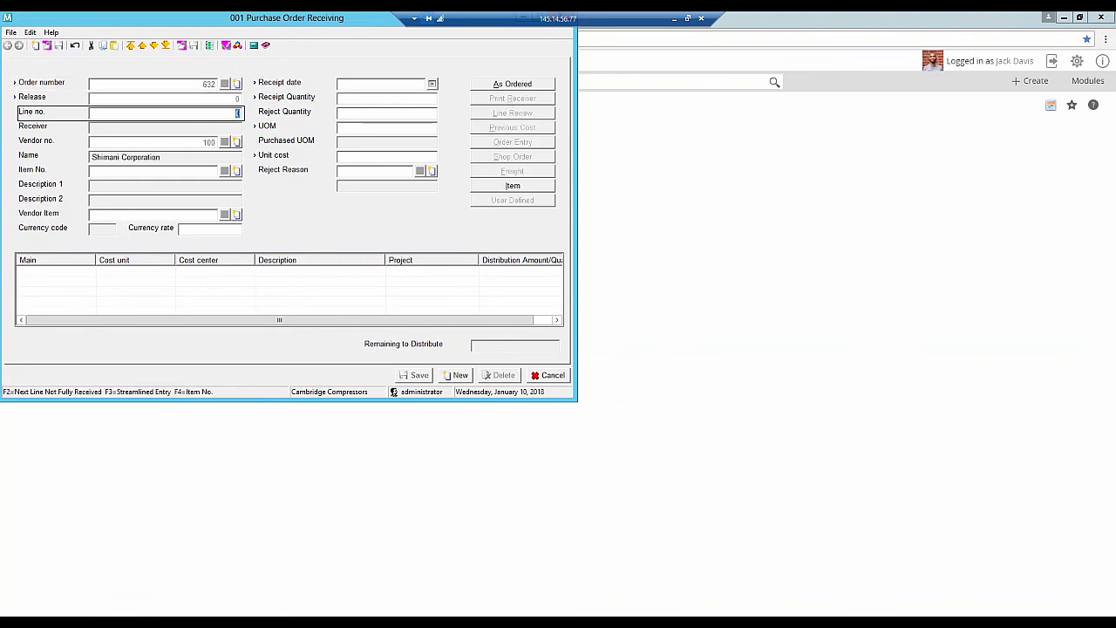
# Receive all items on the purchase order as ordered with receipt date 01/10/2018, leaving the freight entry details blank.
pyautogui.click(511, 91)
pyautogui.click(512, 87)
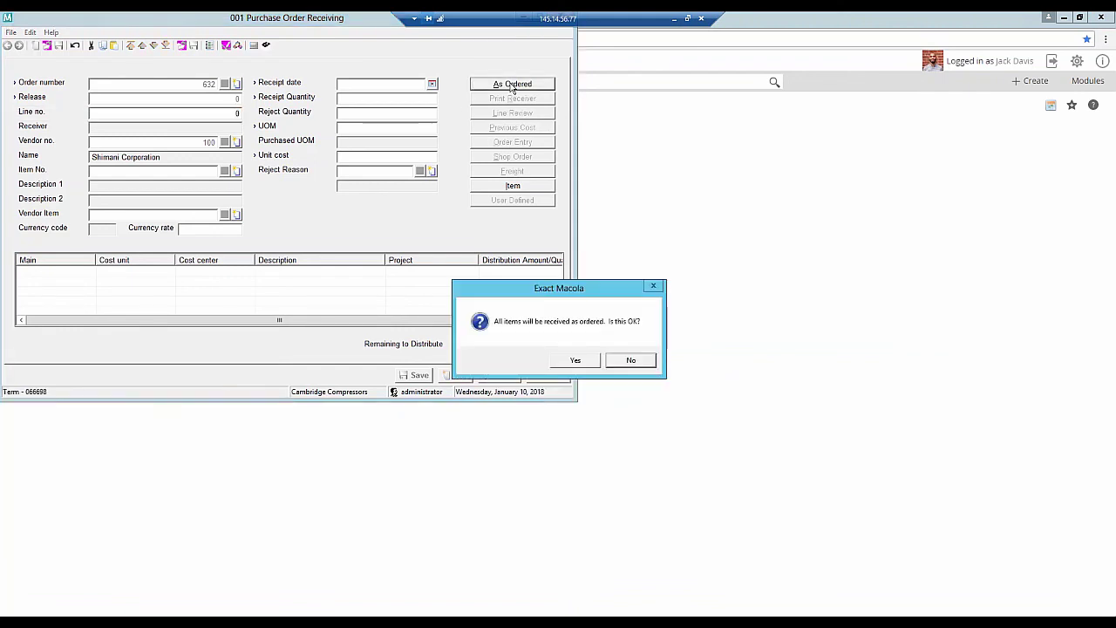
pyautogui.click(565, 365)
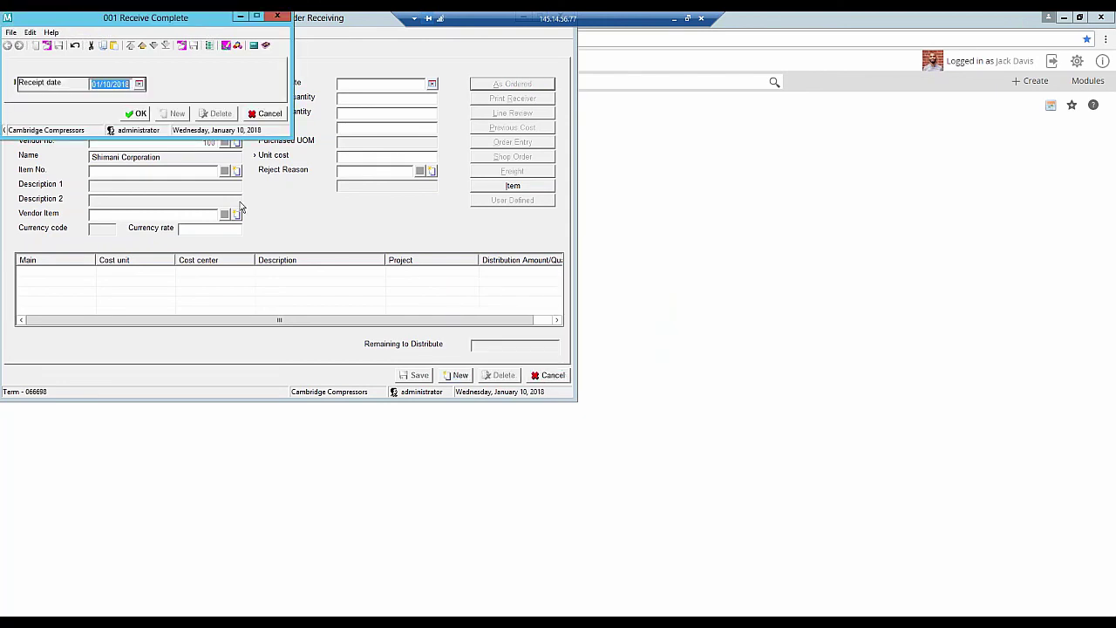
pyautogui.click(137, 114)
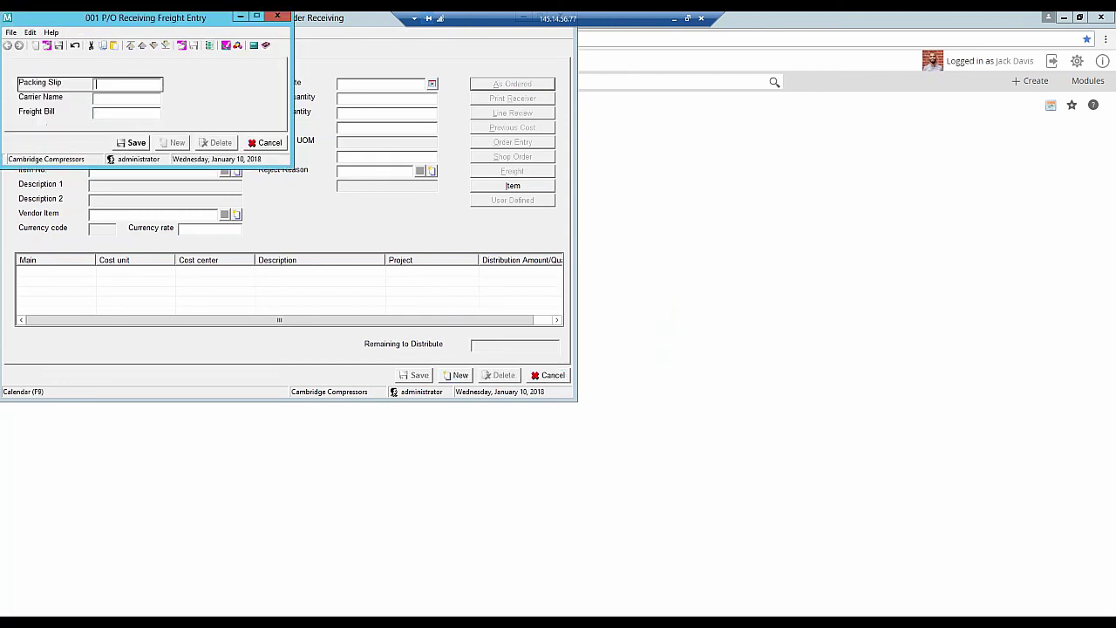
pyautogui.click(135, 143)
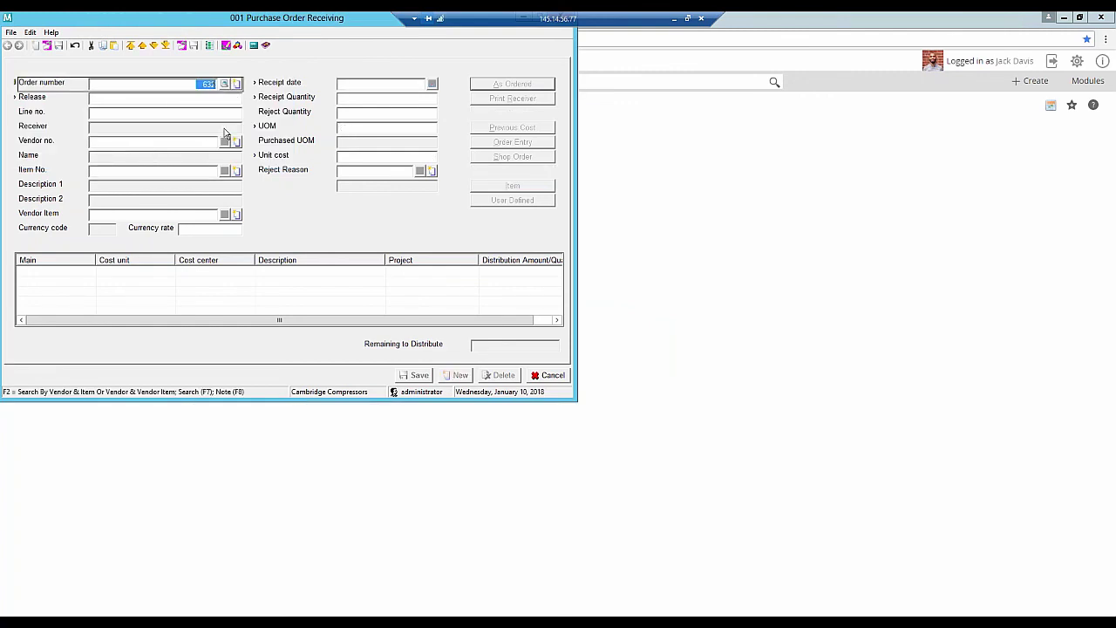
# Close Purchase Order Receiving, return to the home page and log out of the purchasing manager's session.
pyautogui.click(544, 377)
pyautogui.click(31, 54)
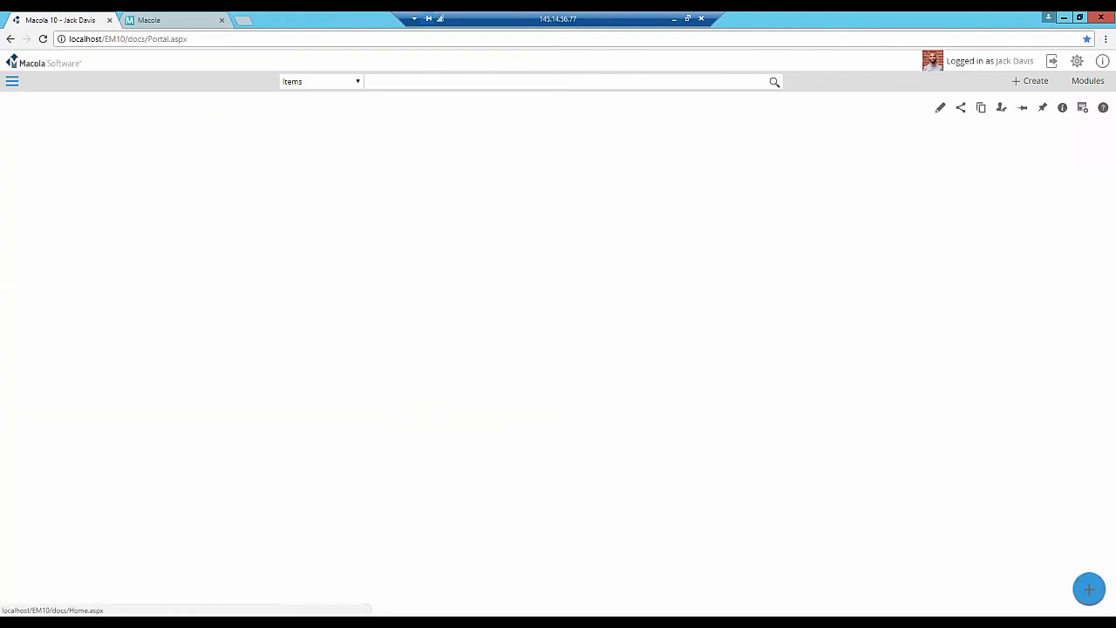
pyautogui.click(1051, 63)
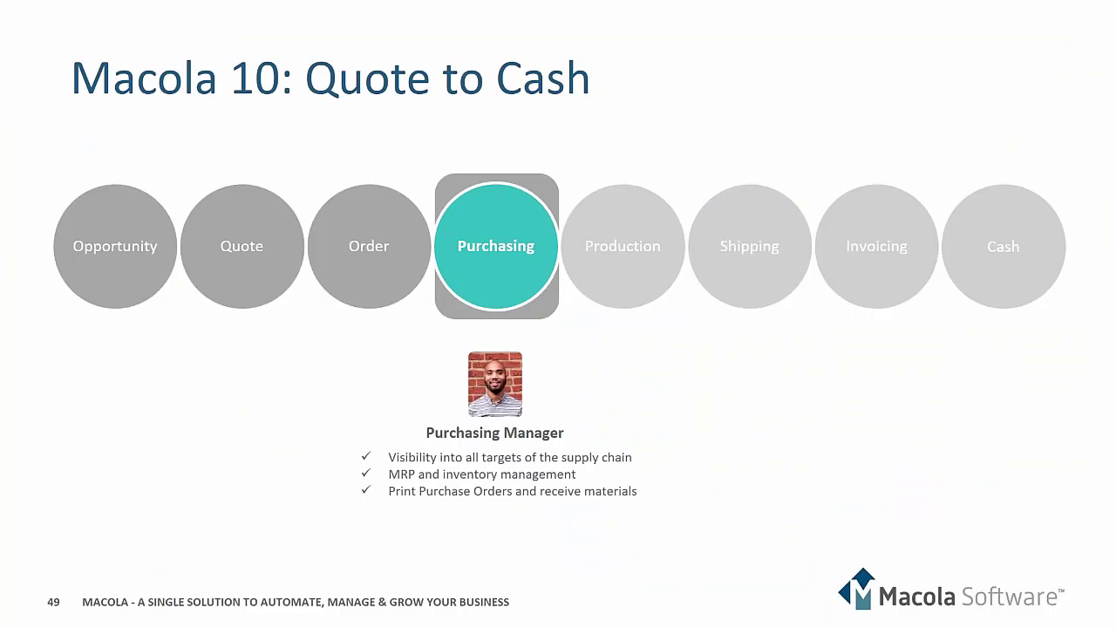
pyautogui.press('Right')
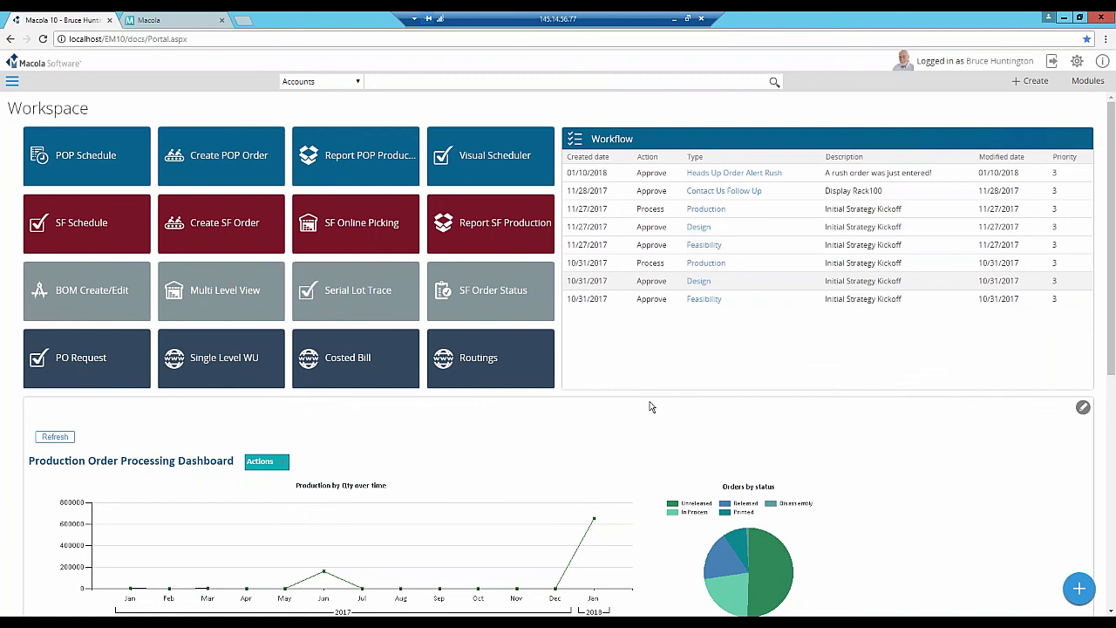
# Review the Production Order Processing Dashboard and the new order linked in the Heads Up Order Alert Rush request, then return to the workspace.
pyautogui.scroll(-1, 650, 408)
pyautogui.scroll(-1, 650, 410)
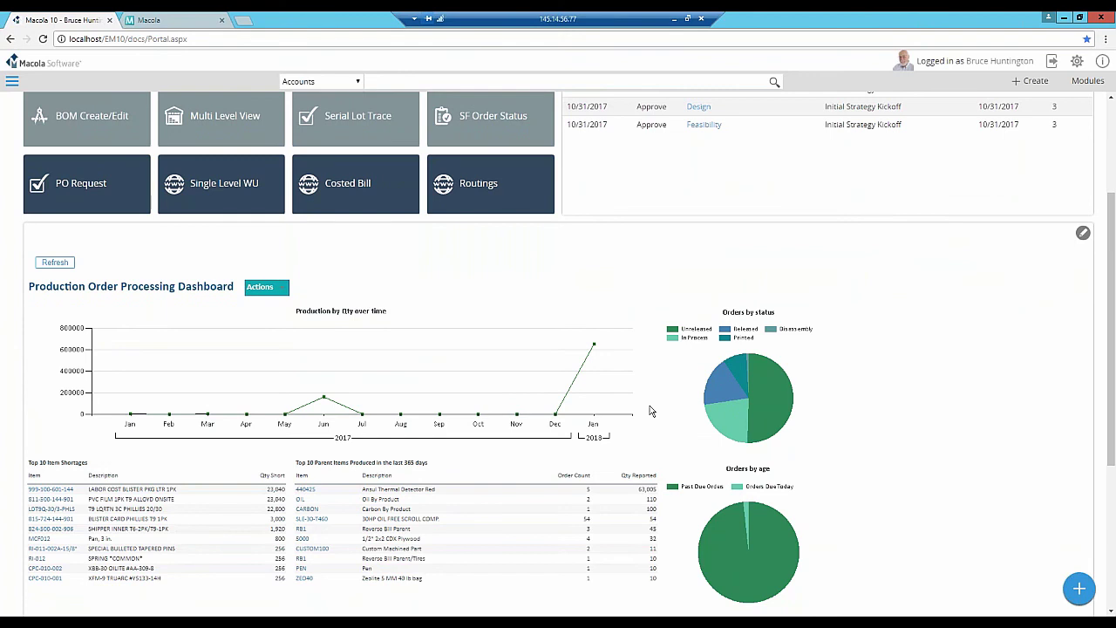
pyautogui.scroll(3, 649, 410)
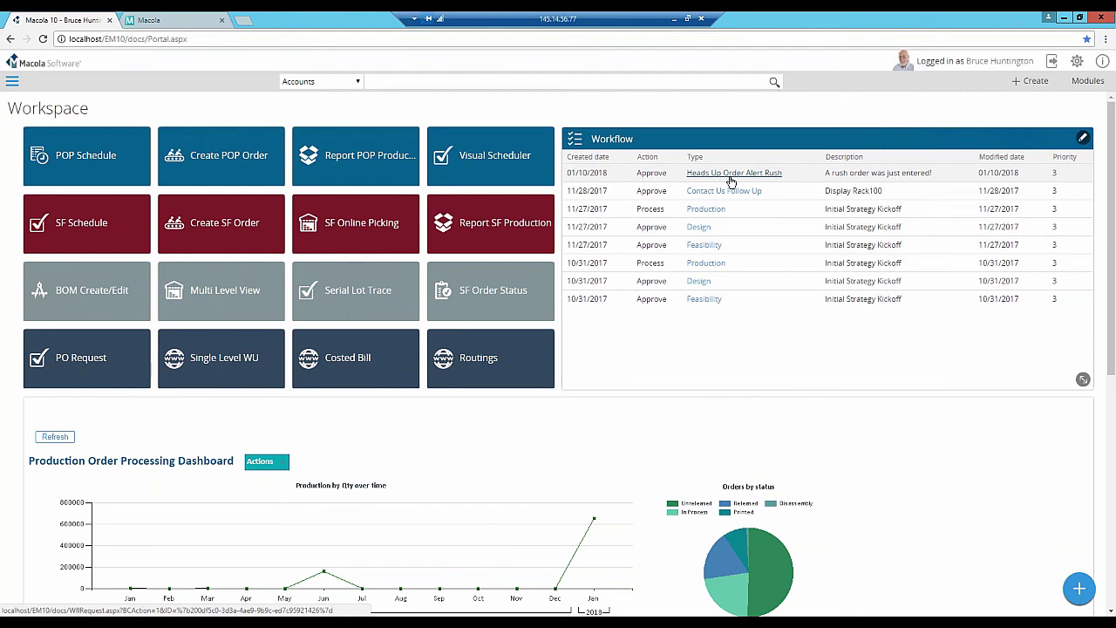
pyautogui.click(724, 179)
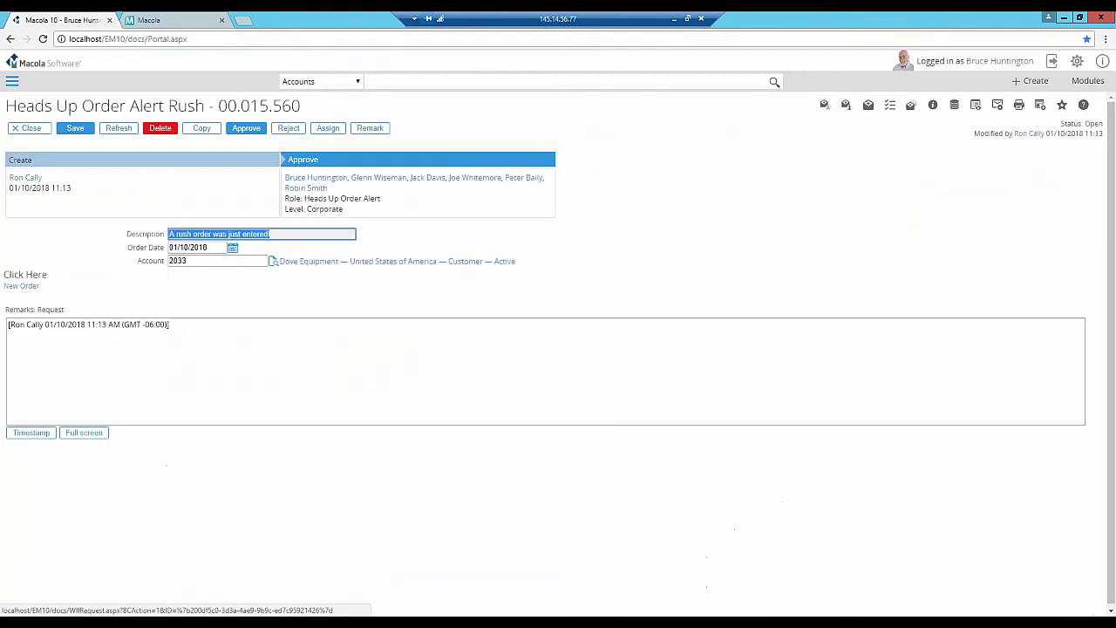
pyautogui.click(26, 286)
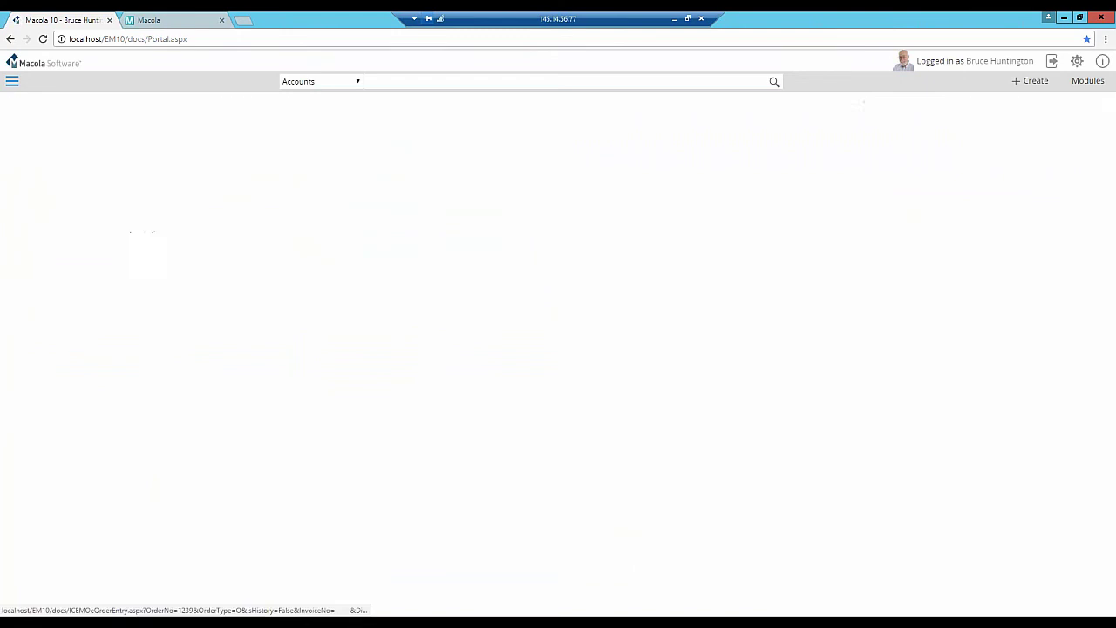
pyautogui.scroll(-3, 307, 386)
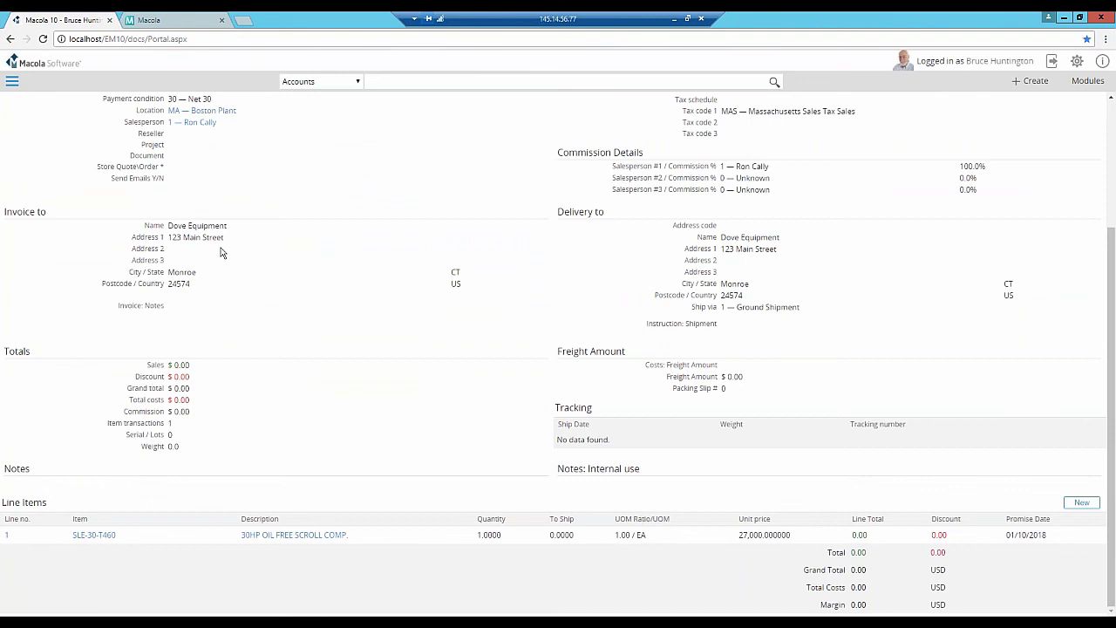
pyautogui.click(21, 65)
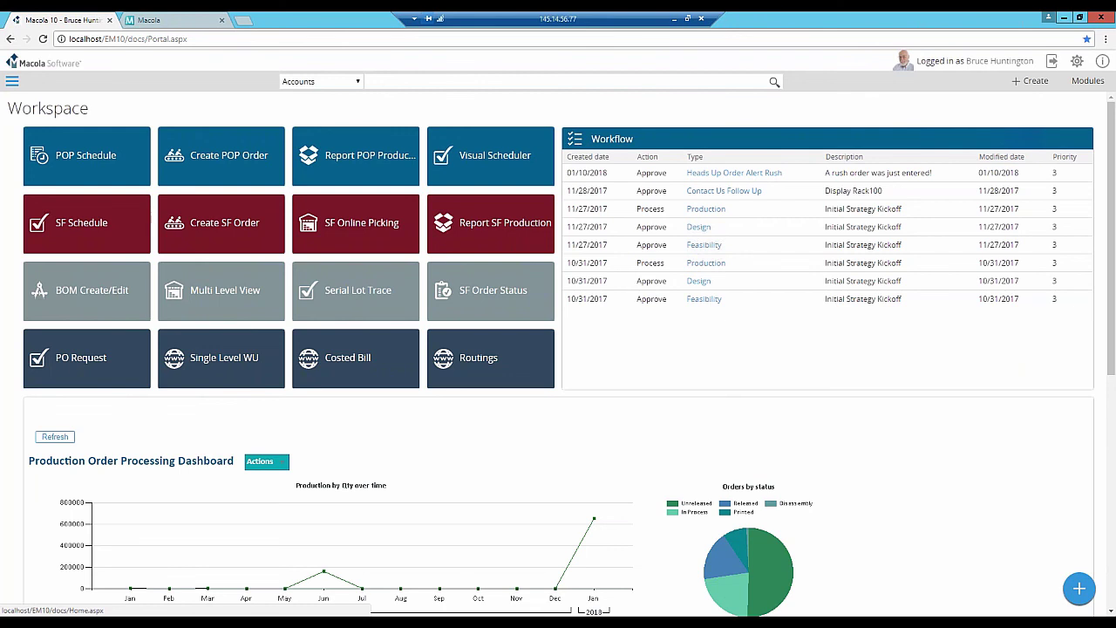
# Look up the newest unreleased SLE-30-T460 production order in Manual Production Order Entry and load it.
pyautogui.click(176, 154)
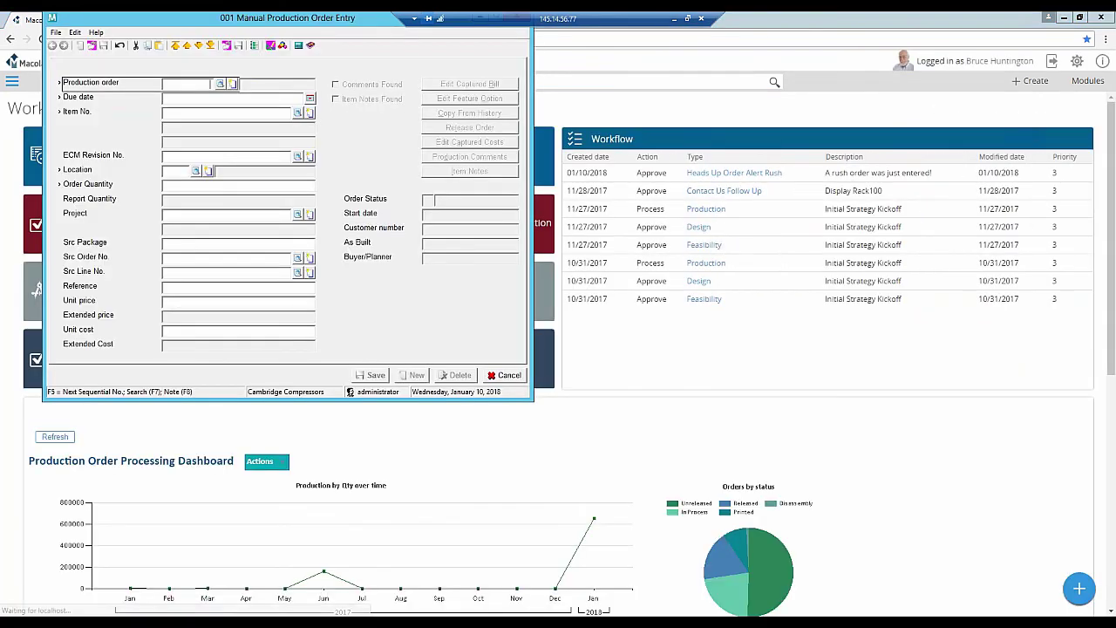
pyautogui.click(220, 84)
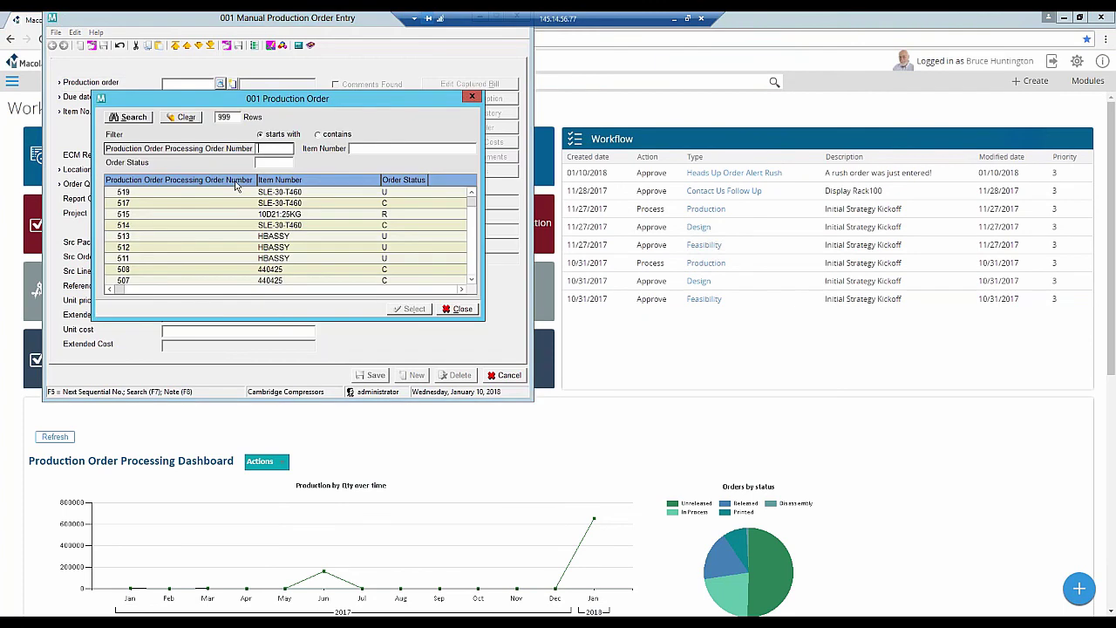
pyautogui.click(268, 194)
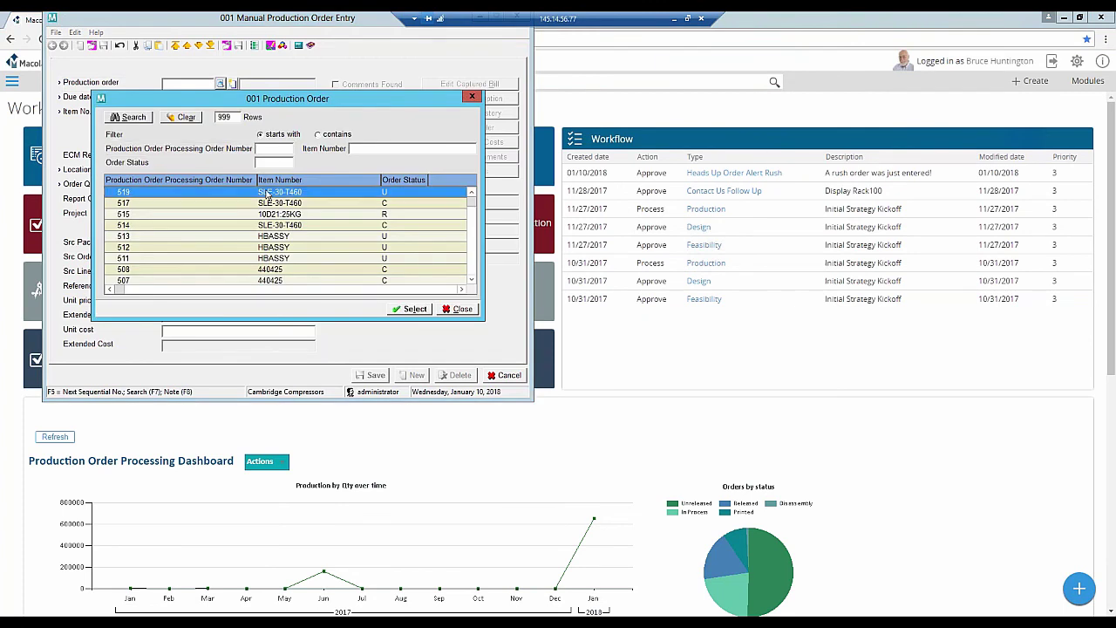
pyautogui.click(408, 309)
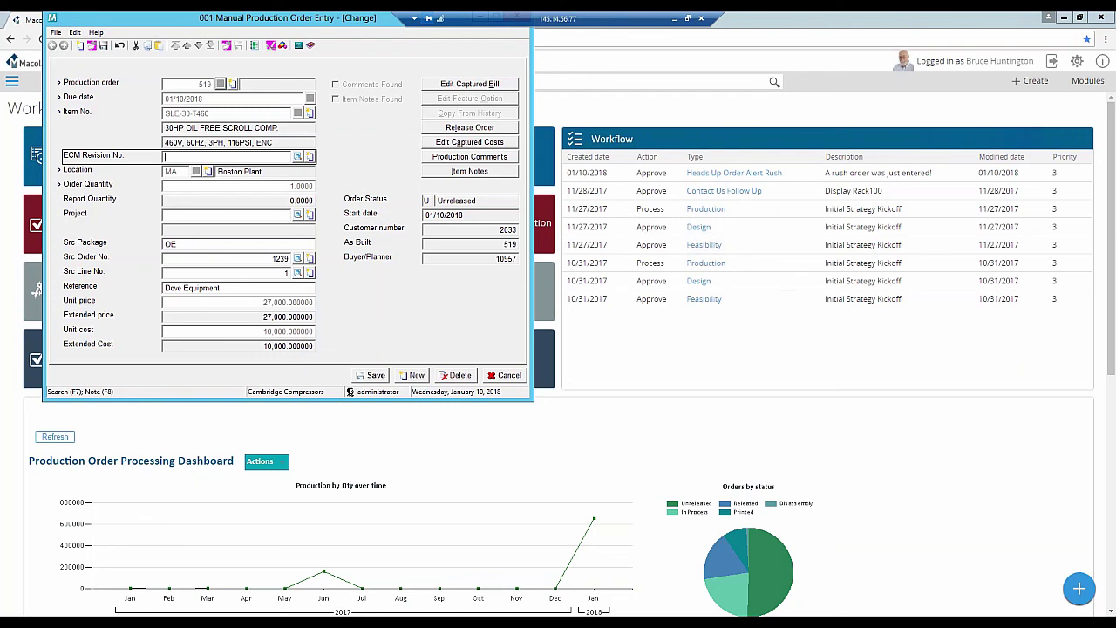
# Release the production order with Print production order enabled, then close the work order preview and the order entry window.
pyautogui.click(449, 129)
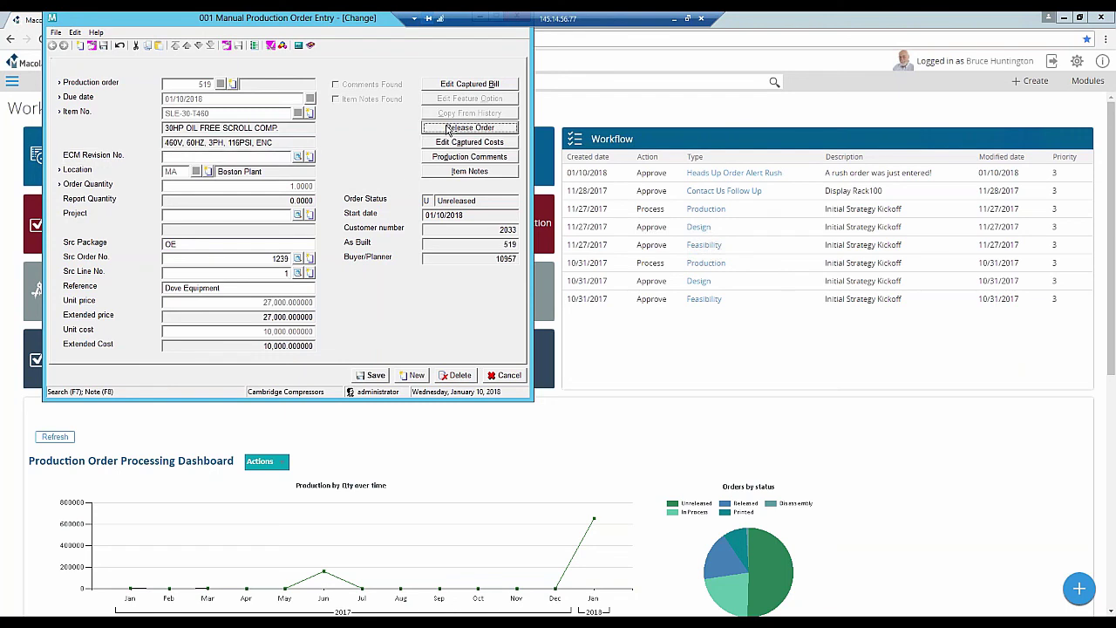
pyautogui.click(336, 84)
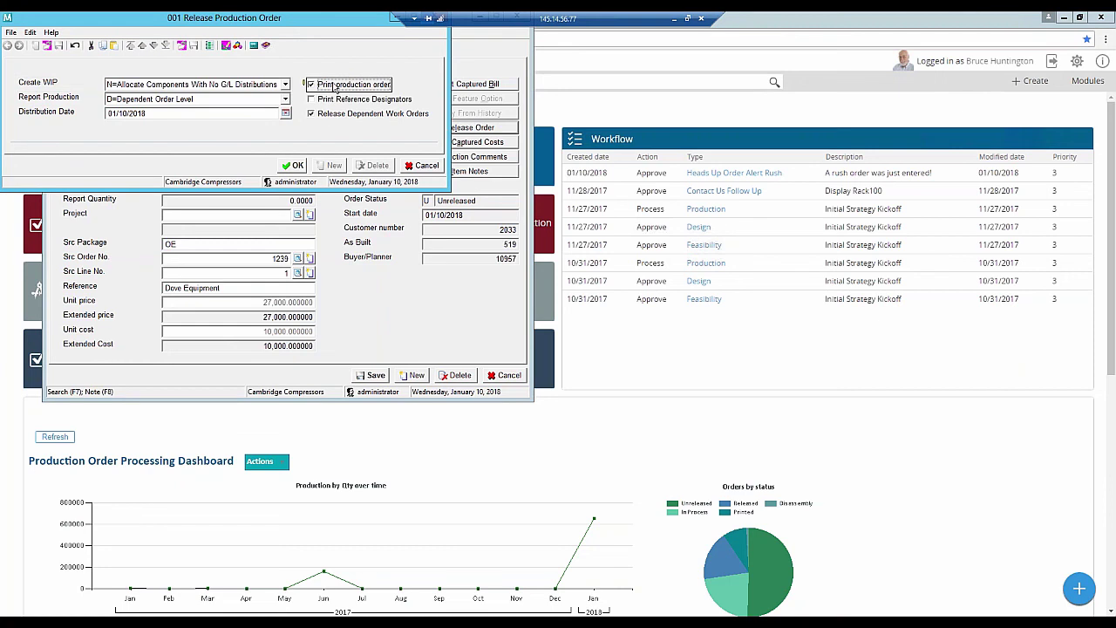
pyautogui.click(295, 166)
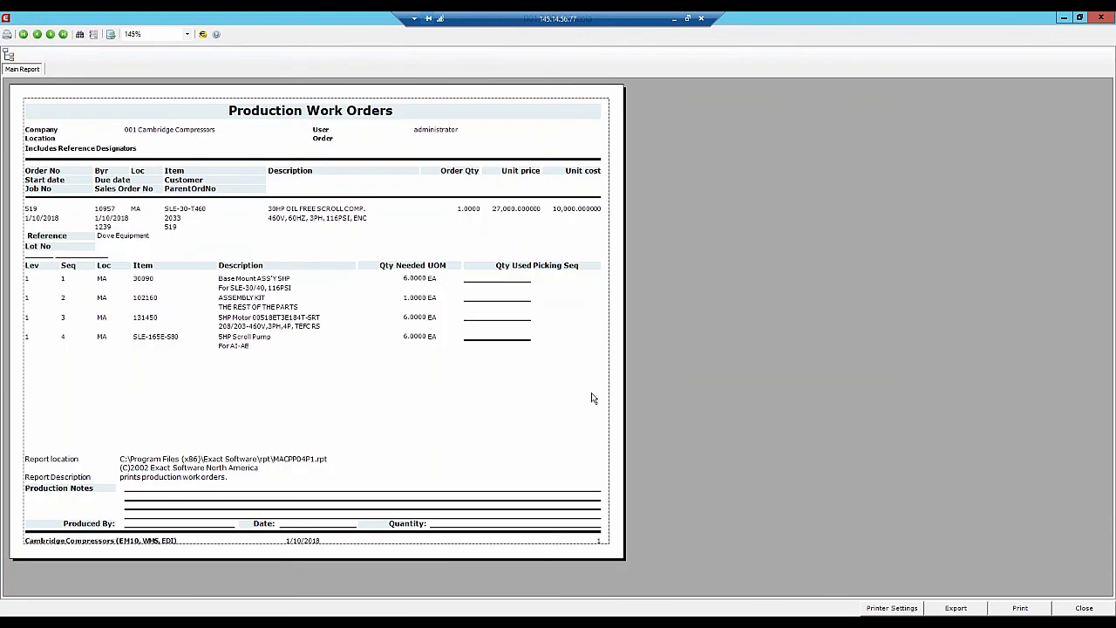
pyautogui.click(1085, 607)
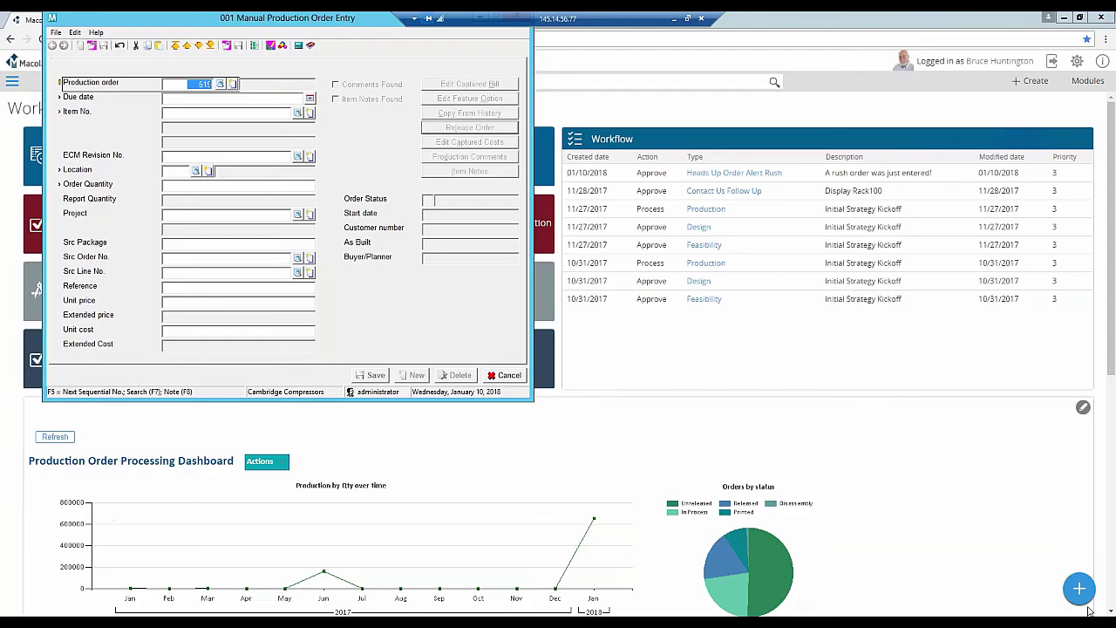
pyautogui.click(506, 375)
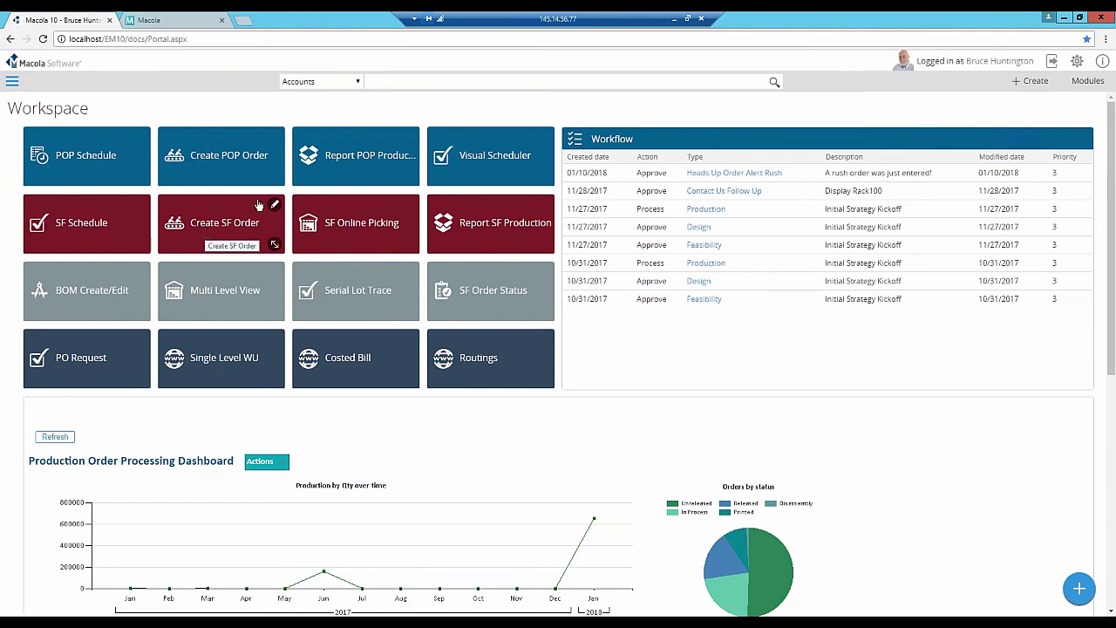
# Open production reporting by order and load the released SLE-30-T460 parent order.
pyautogui.click(358, 161)
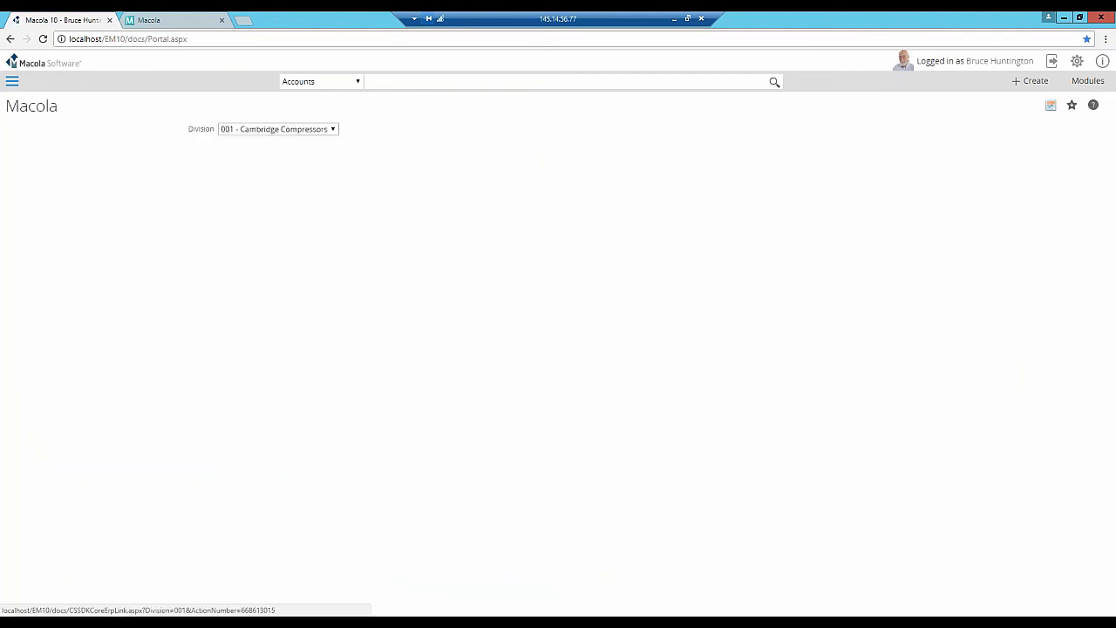
pyautogui.click(188, 125)
pyautogui.doubleClick(178, 192)
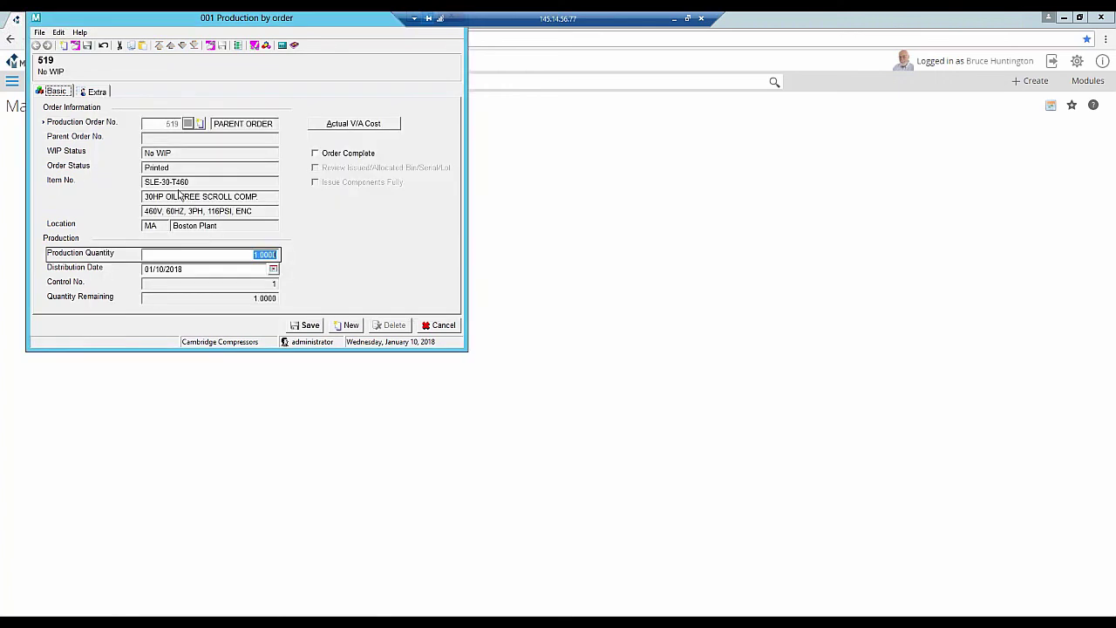
# Add an actual V/A cost line of type ASM, Assembly Labor & Overhead, with factor 45 to the production order.
pyautogui.click(354, 124)
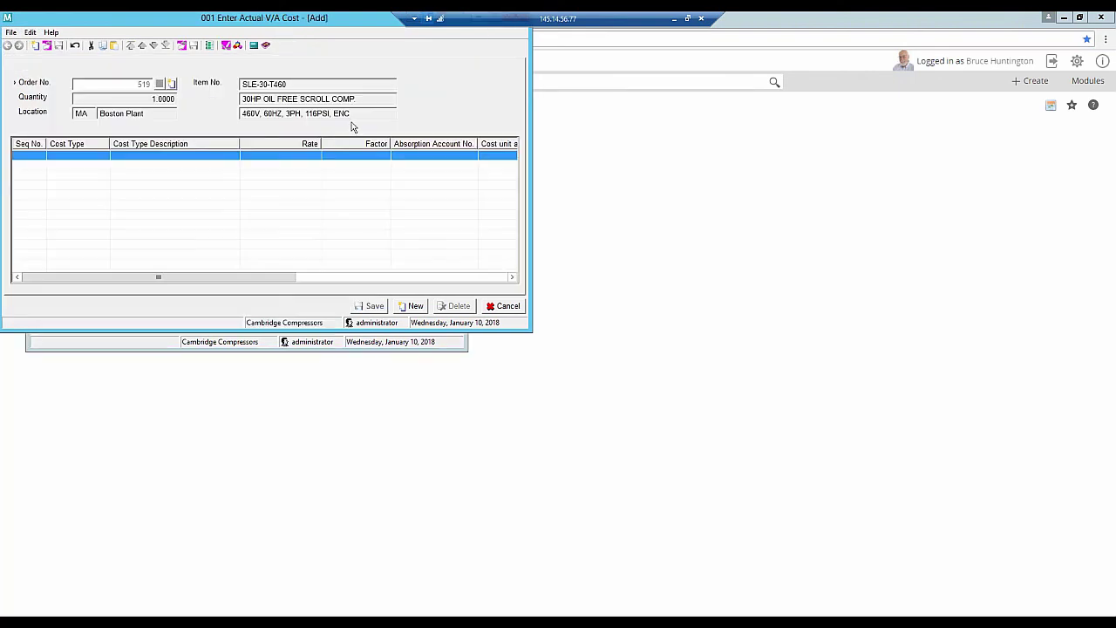
pyautogui.click(275, 155)
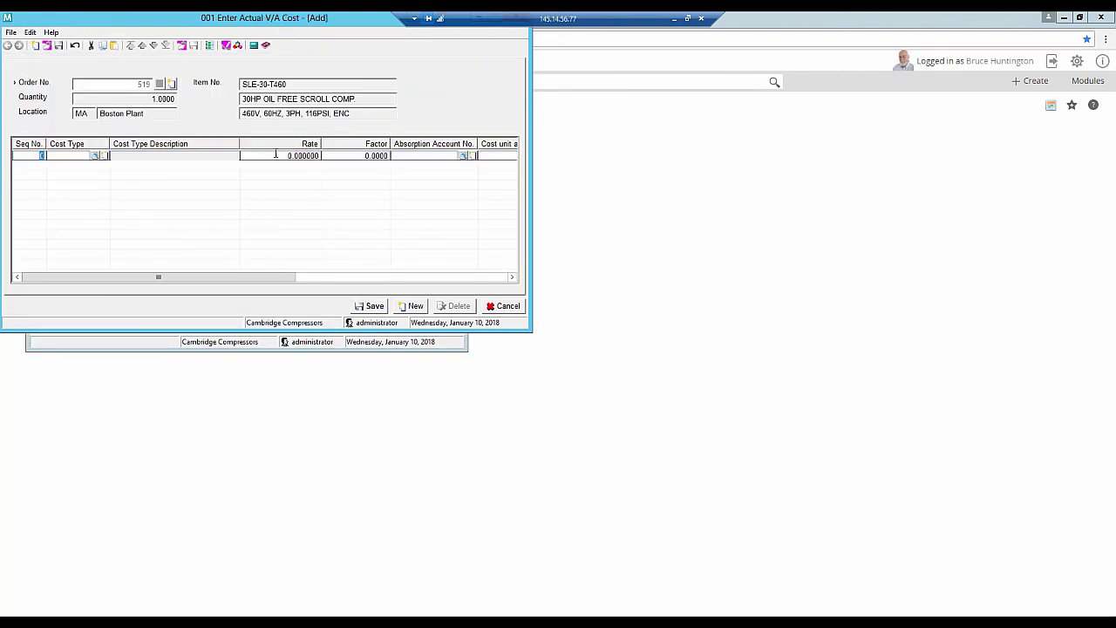
pyautogui.click(96, 155)
pyautogui.doubleClick(210, 153)
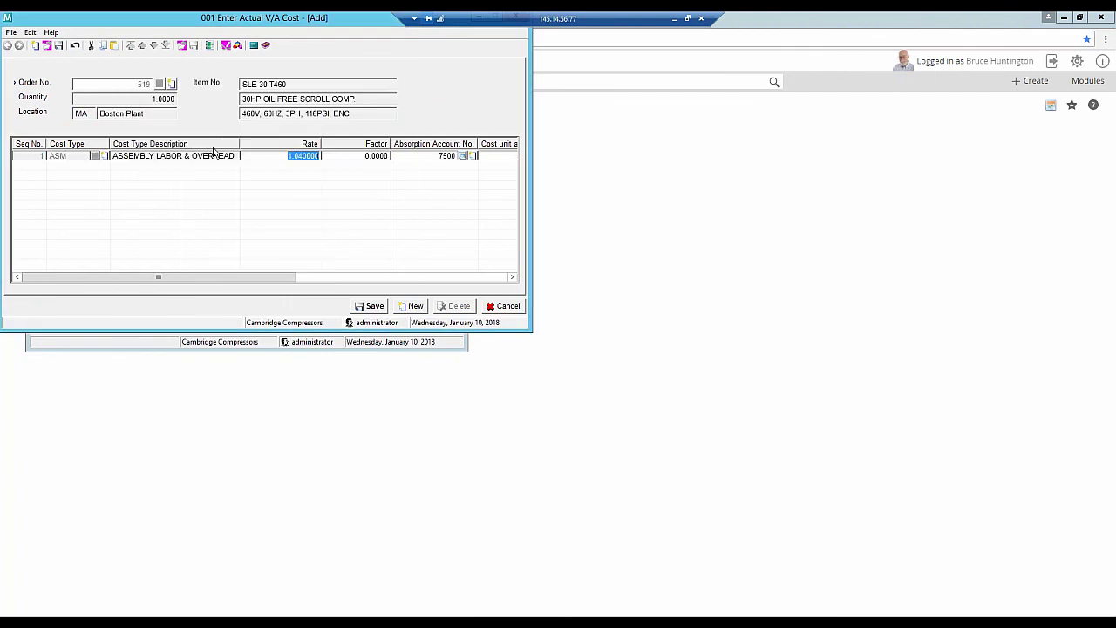
pyautogui.press('Tab')
pyautogui.write('45')
pyautogui.press('Tab')
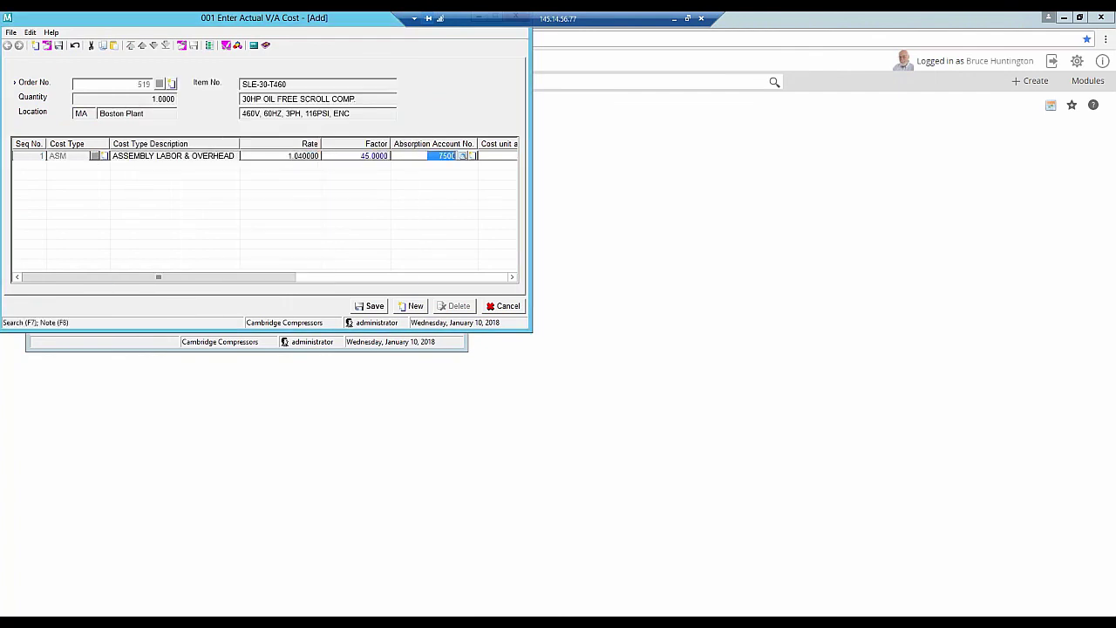
pyautogui.press('Return')
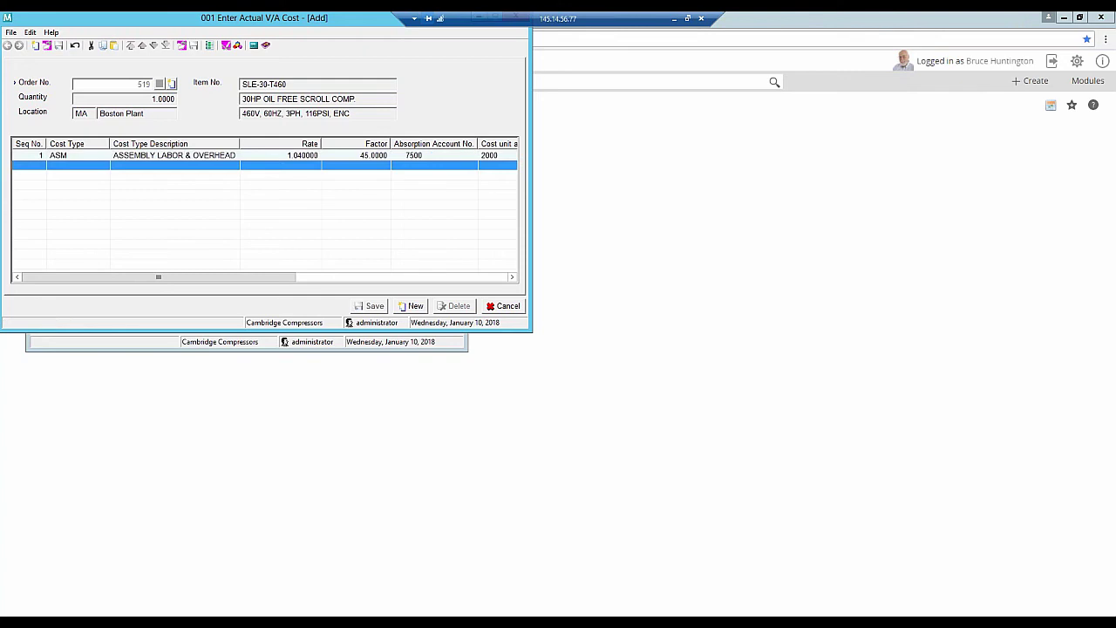
pyautogui.press('Escape')
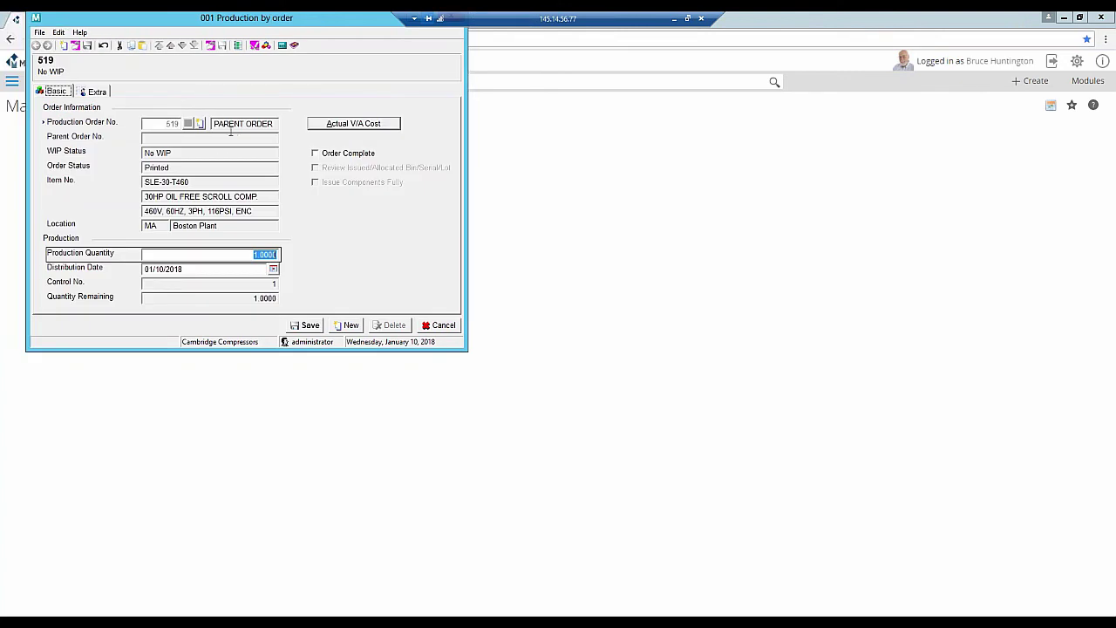
# Report the SLE-30-T460 production order as complete and receive the compressor into finished goods, accepting the proposed lot number and expiration date.
pyautogui.click(316, 156)
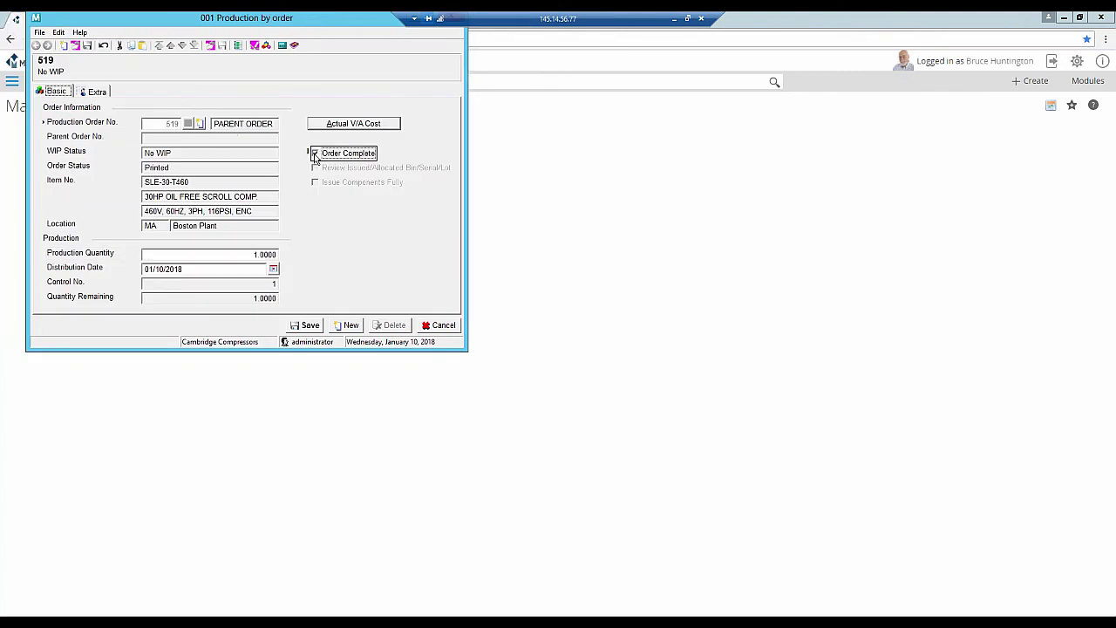
pyautogui.click(295, 330)
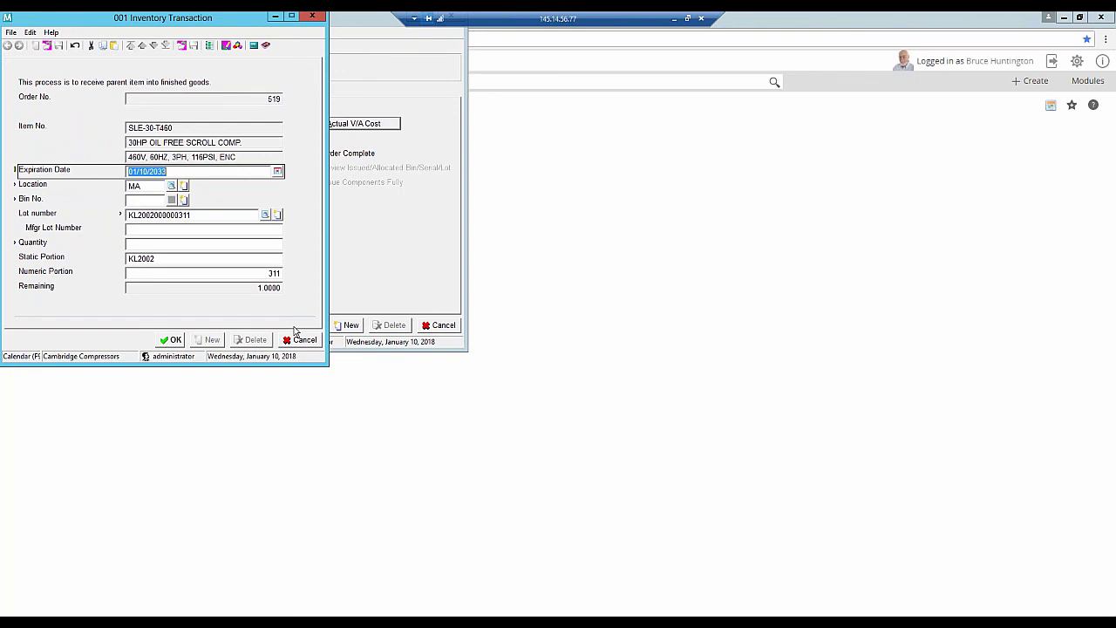
pyautogui.press('Tab')
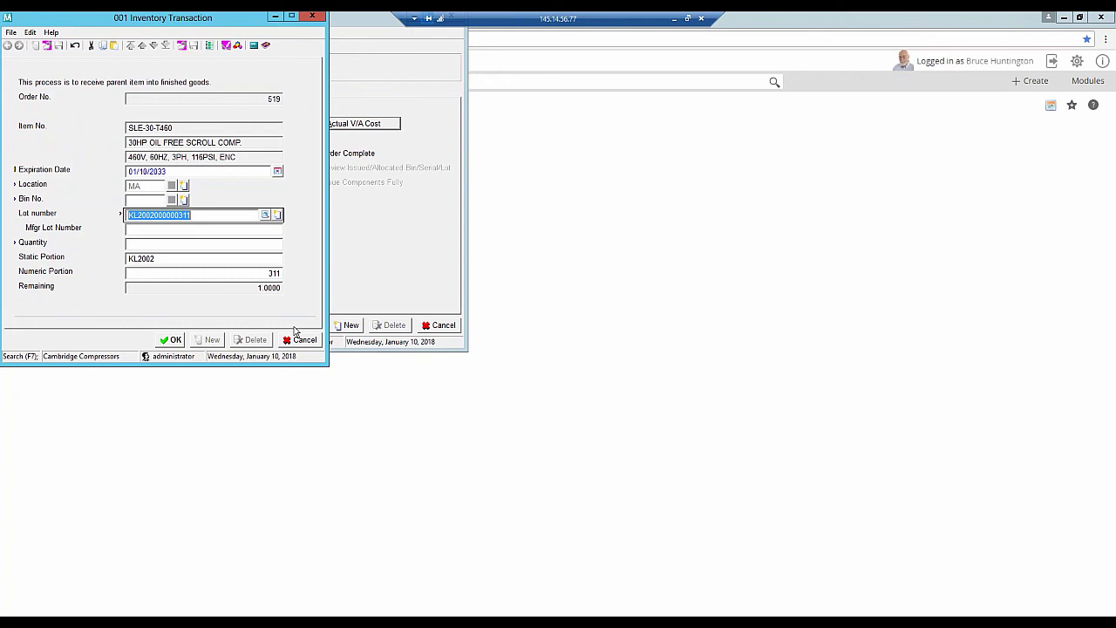
pyautogui.press('Tab')
pyautogui.press('Tab')
pyautogui.press('Tab')
pyautogui.press('Tab')
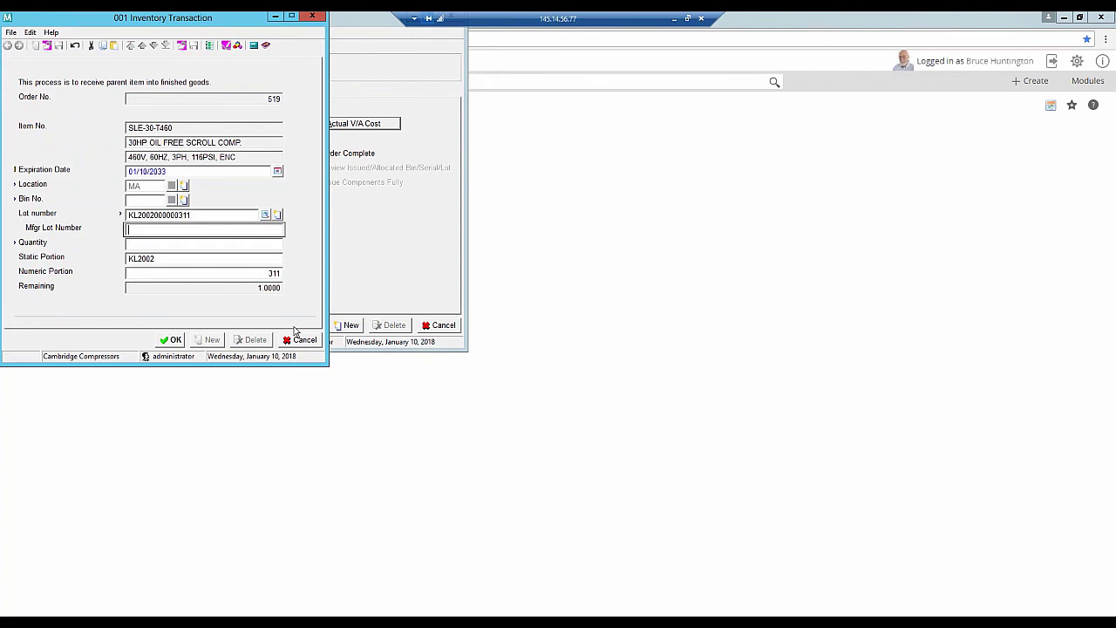
pyautogui.press('Return')
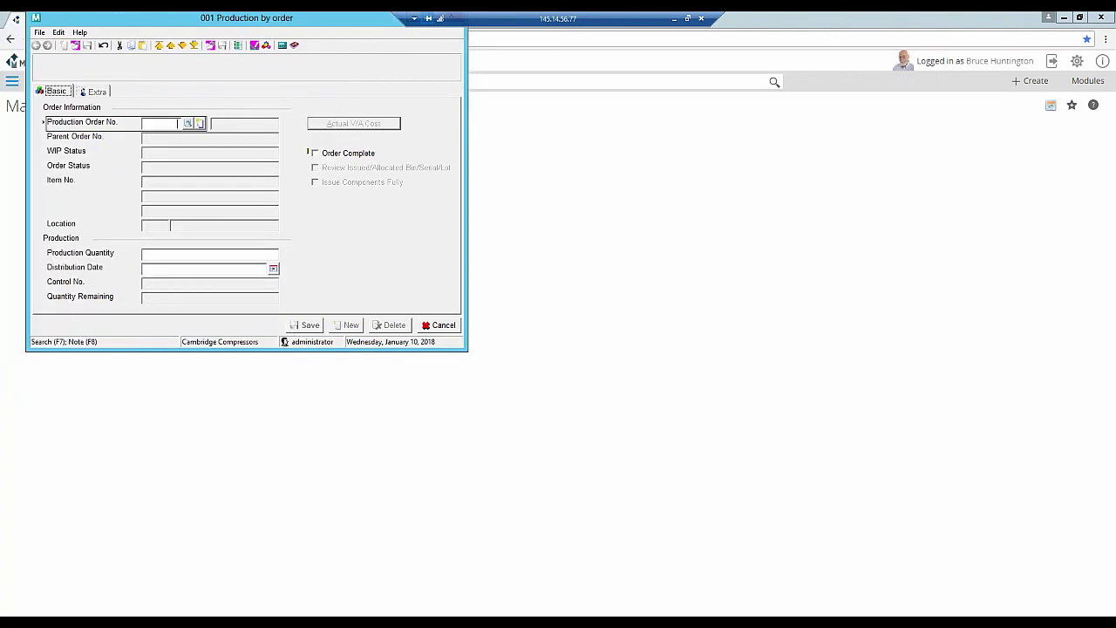
# Close the production reporting window and log off the production manager's session.
pyautogui.click(444, 328)
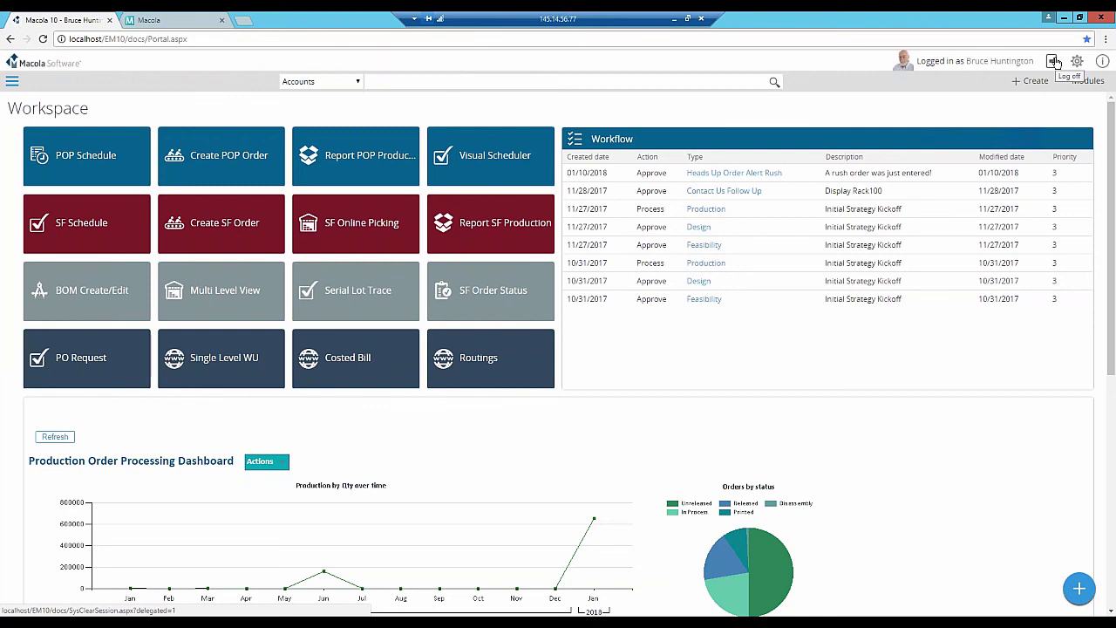
pyautogui.click(1054, 61)
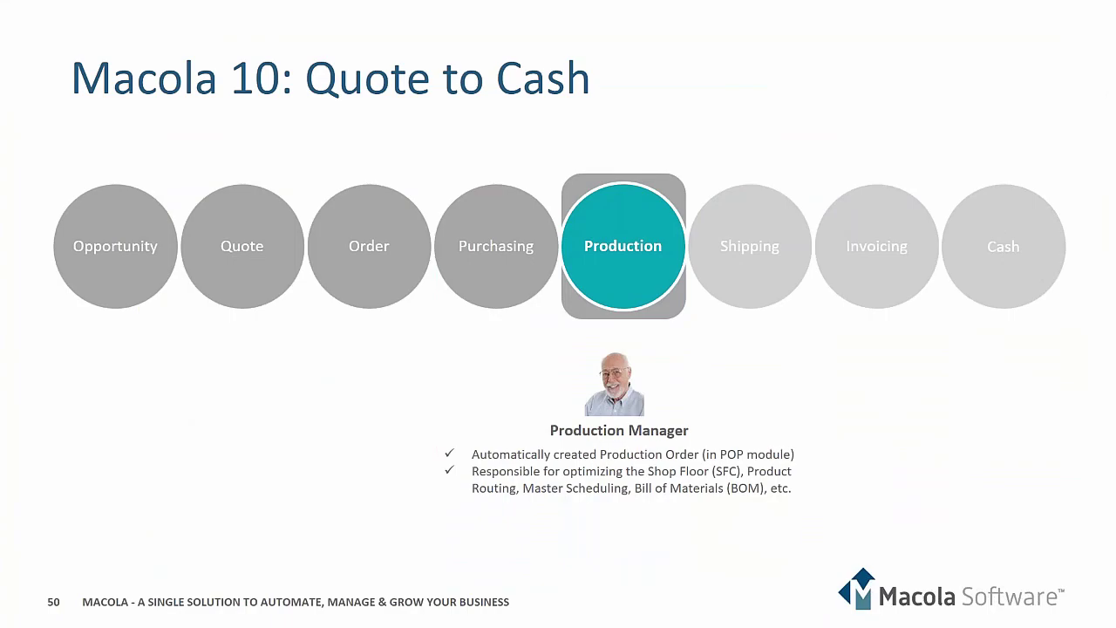
pyautogui.press('Right')
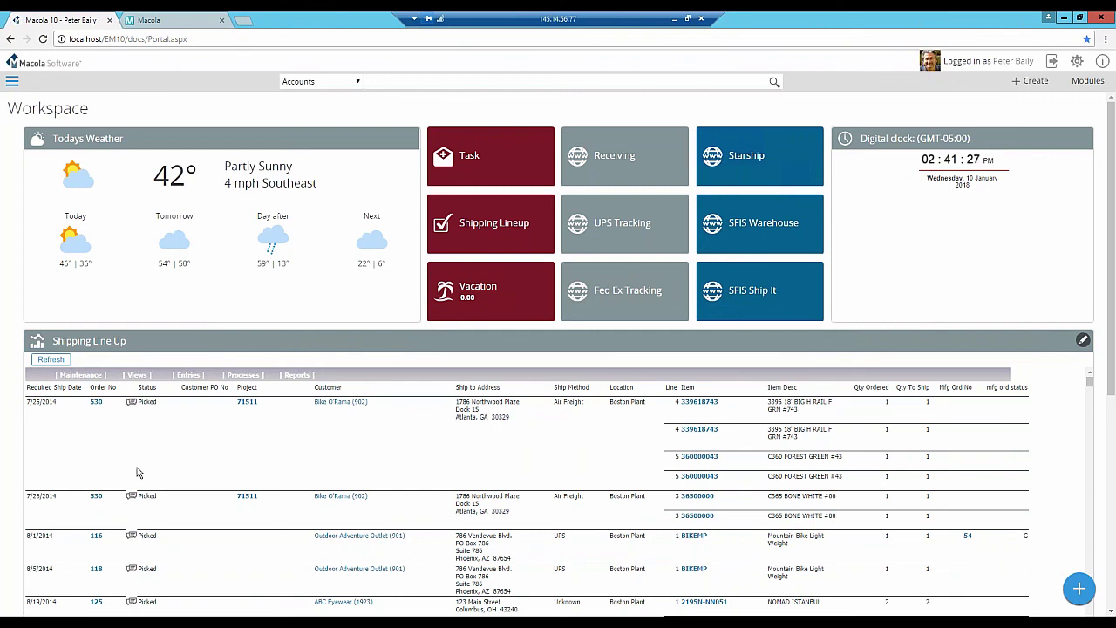
# Open the Shipping Lineup report and limit it to required ship dates from 01/01/2018 to 01/10/2018.
pyautogui.moveTo(131, 498)
pyautogui.moveTo(132, 541)
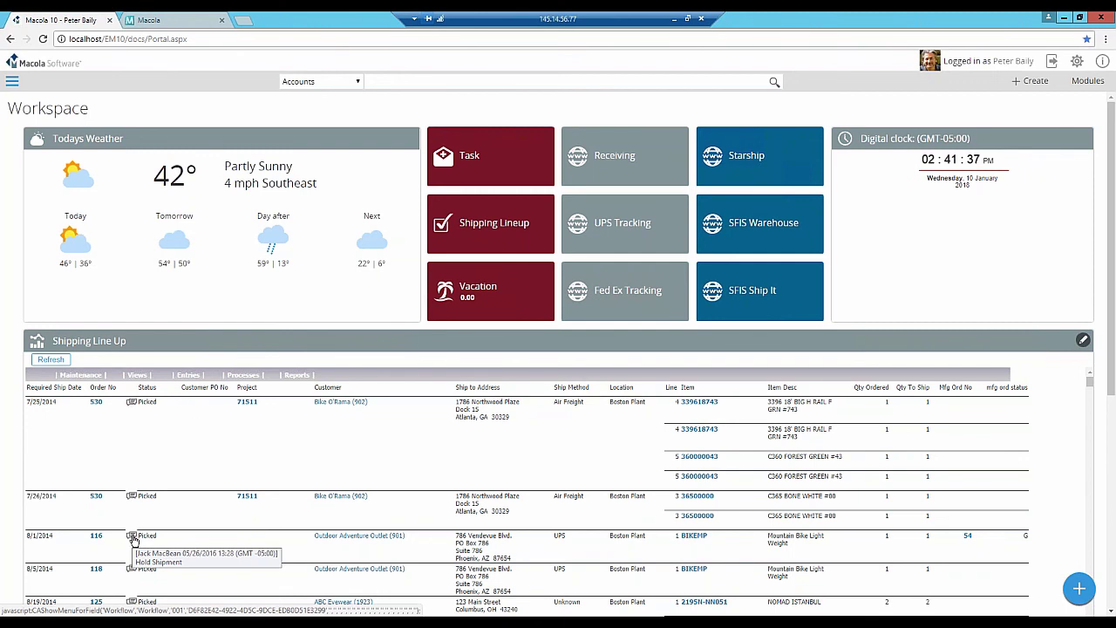
pyautogui.moveTo(130, 571)
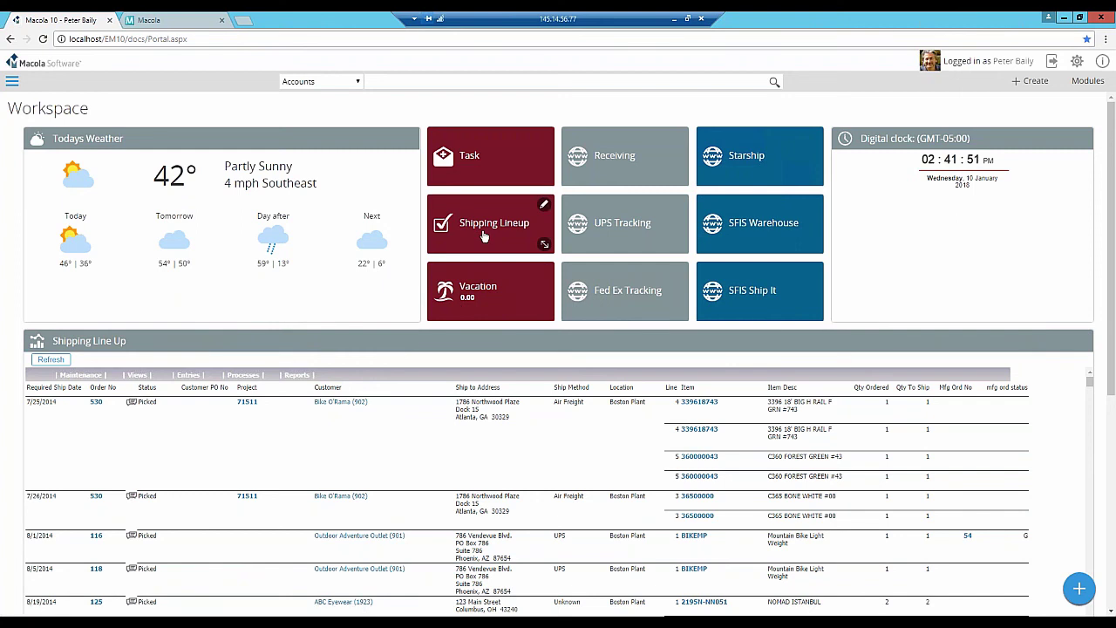
pyautogui.click(484, 236)
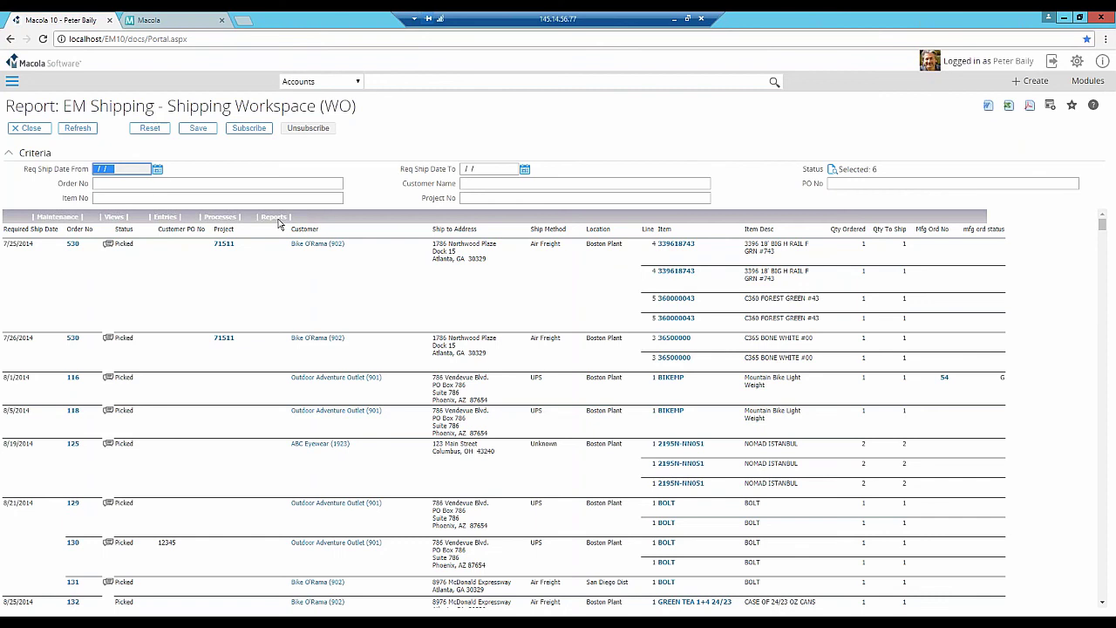
pyautogui.click(157, 169)
pyautogui.click(505, 320)
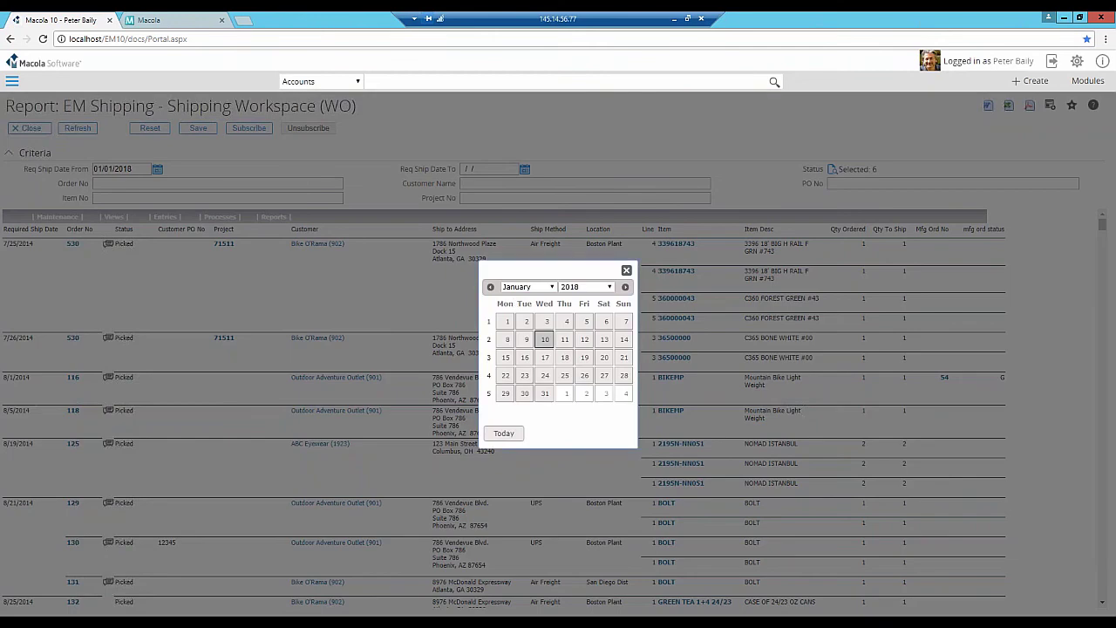
pyautogui.click(525, 169)
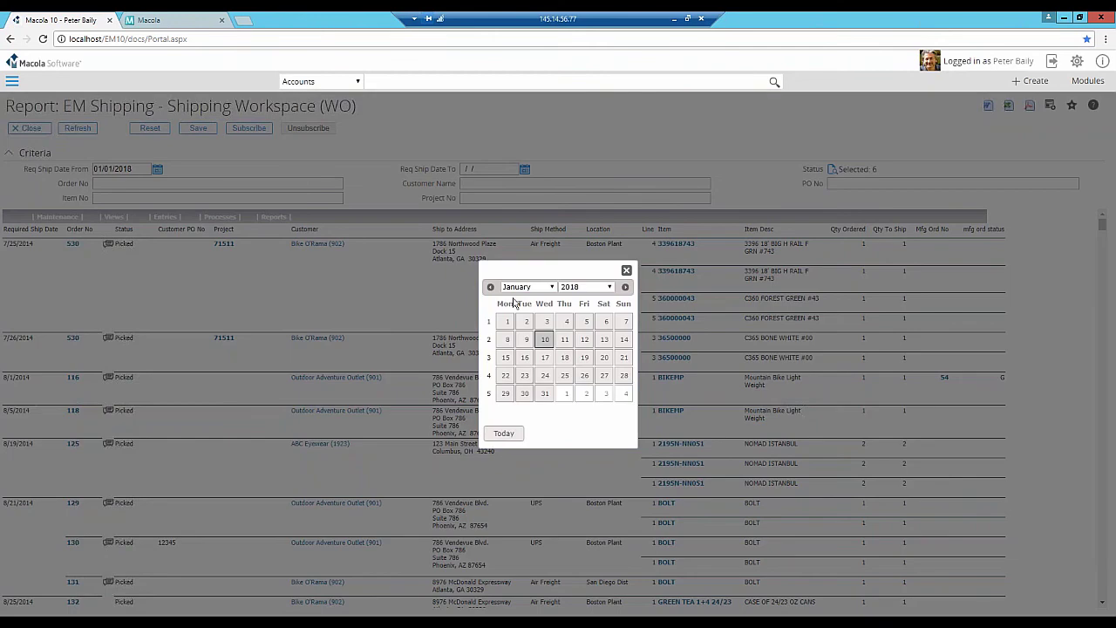
pyautogui.click(494, 438)
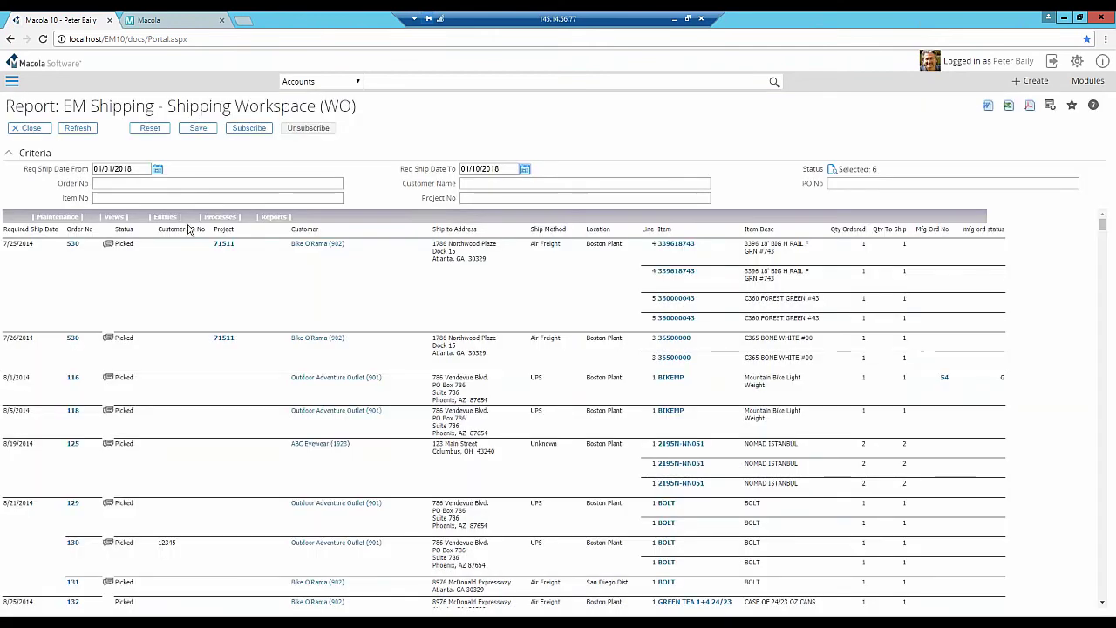
pyautogui.click(77, 128)
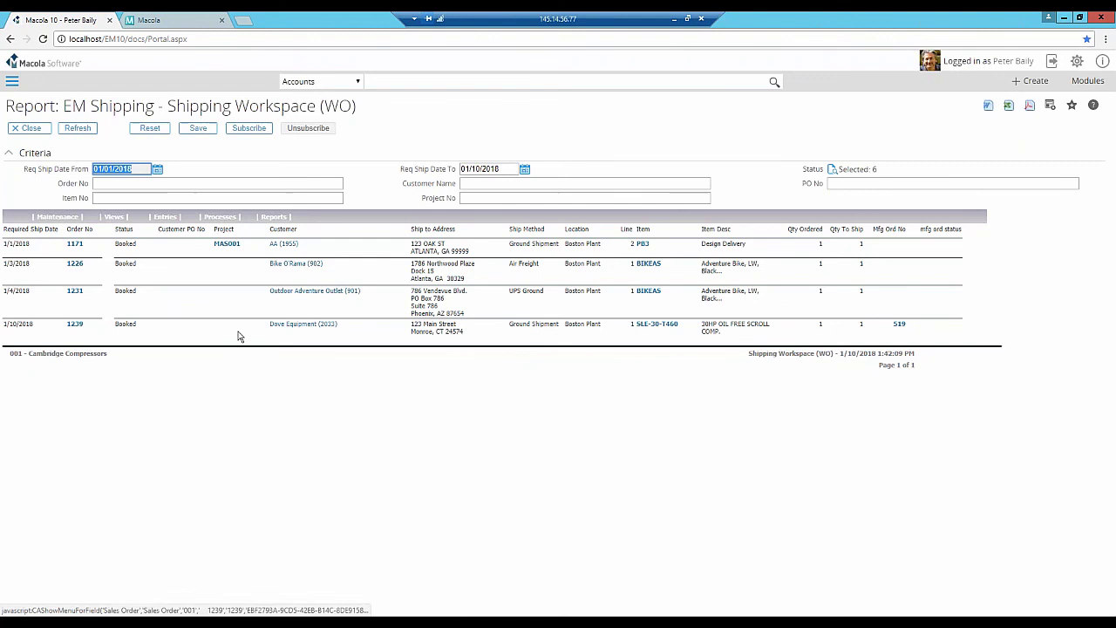
# Examine the Dove Equipment SLE-30-T460 line in the shipping list and the actions available for its sales order.
pyautogui.click(267, 331)
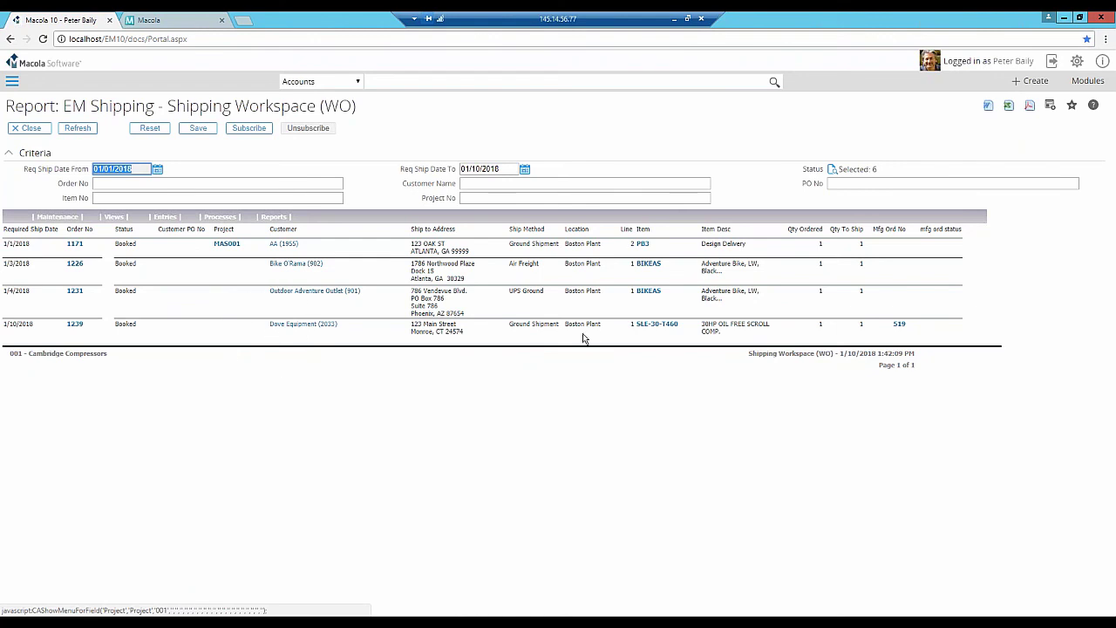
pyautogui.click(668, 345)
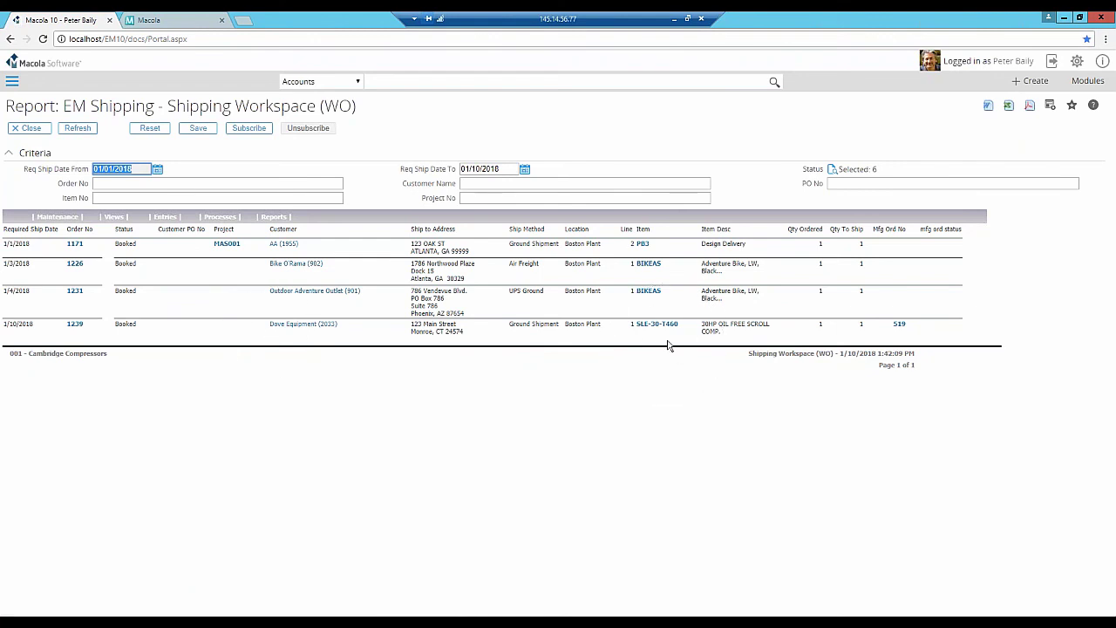
pyautogui.click(820, 331)
pyautogui.click(908, 330)
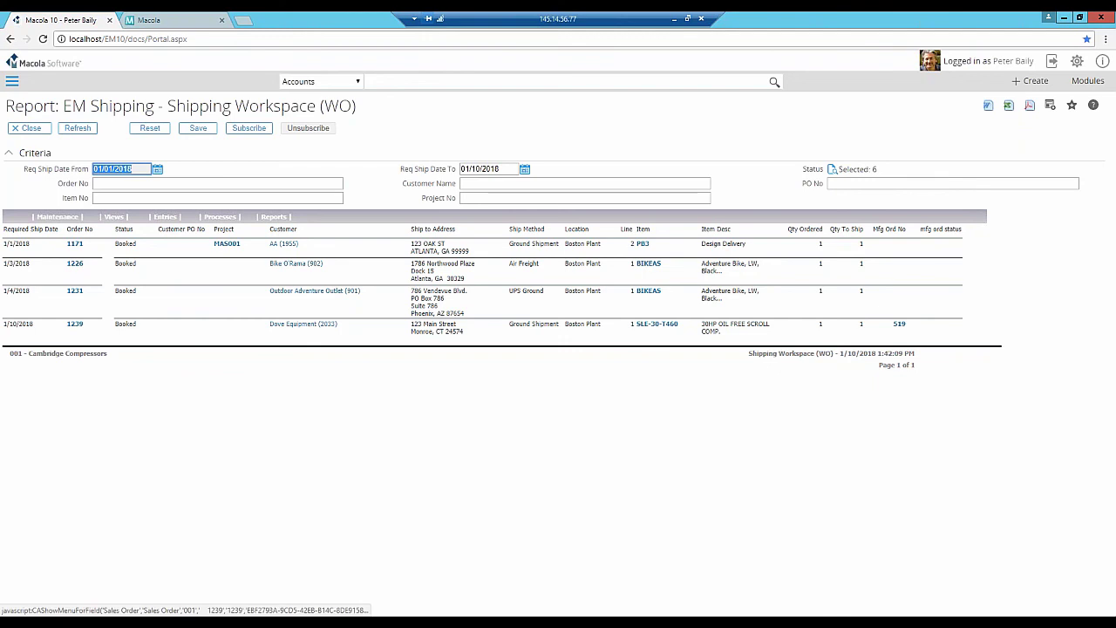
pyautogui.click(76, 325)
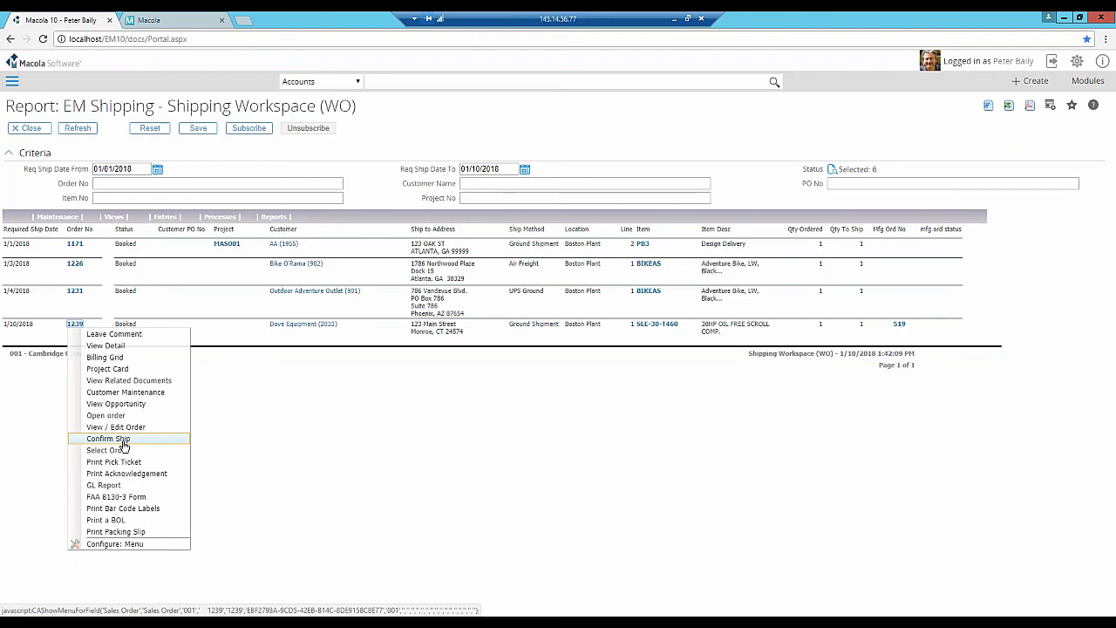
pyautogui.click(199, 398)
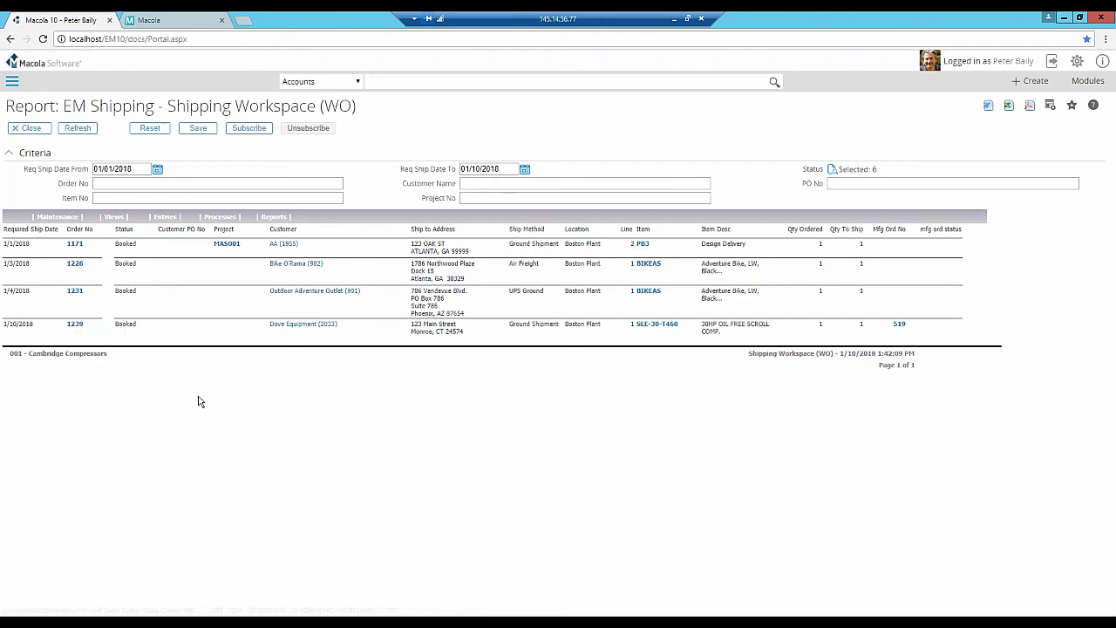
pyautogui.click(125, 343)
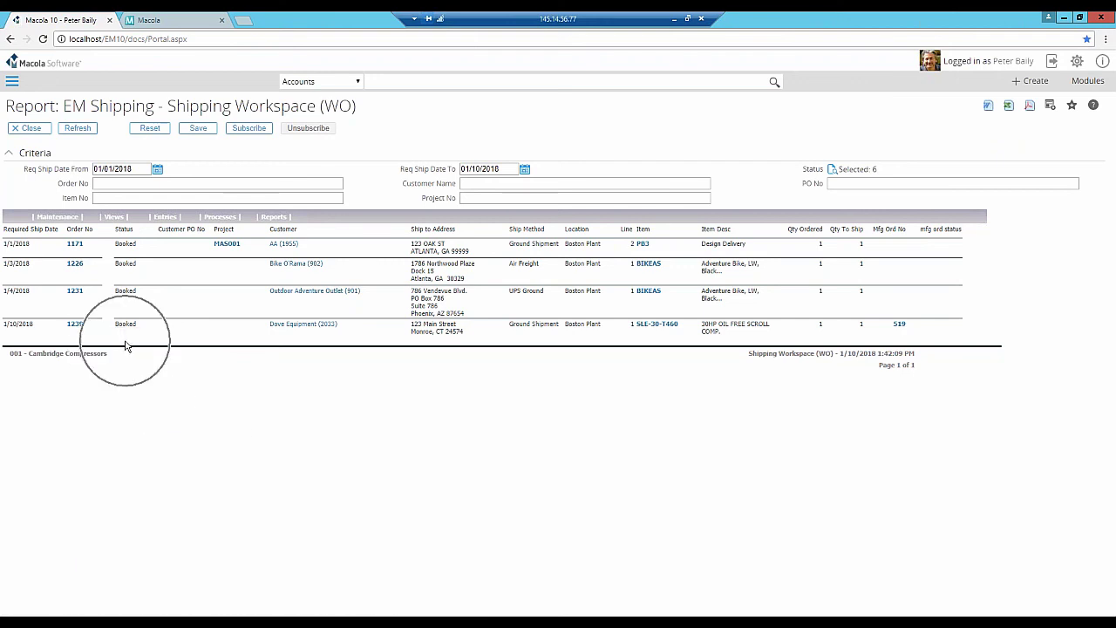
pyautogui.click(125, 342)
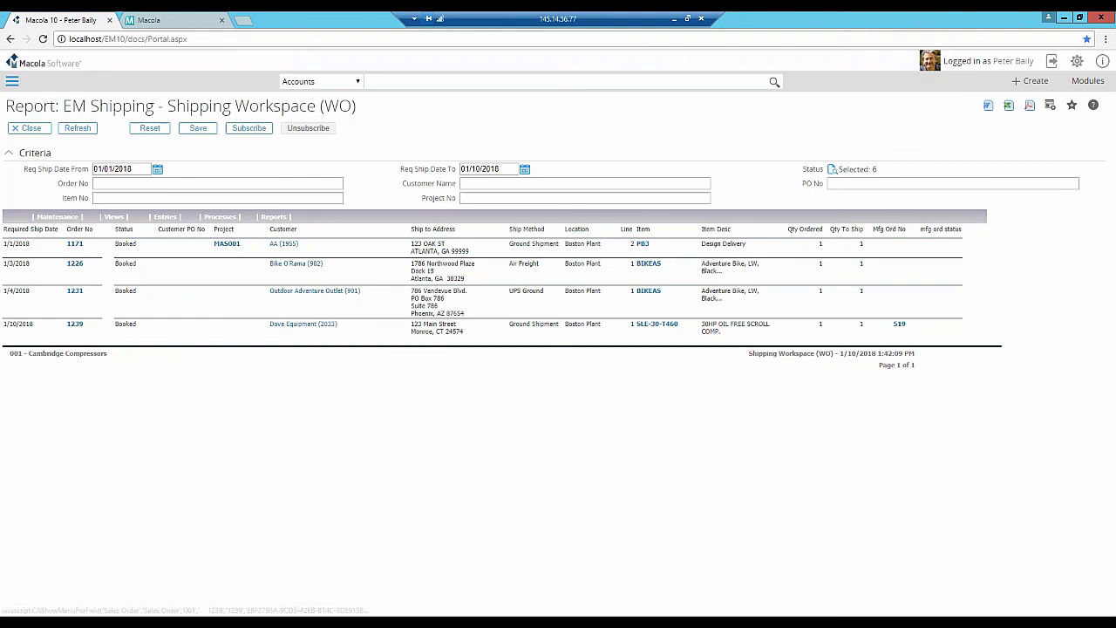
# Confirm shipment of everything on the Dove Equipment order from location MA with ship cutoff date 01/10/2018, accepting the allocated compressor lot.
pyautogui.click(75, 323)
pyautogui.click(98, 440)
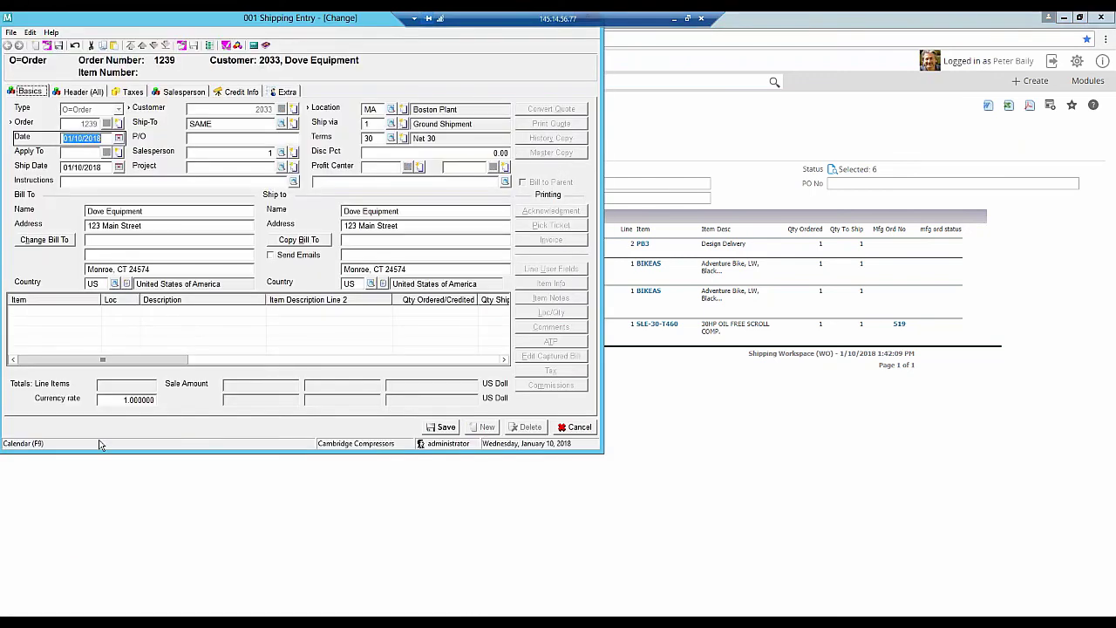
pyautogui.click(440, 427)
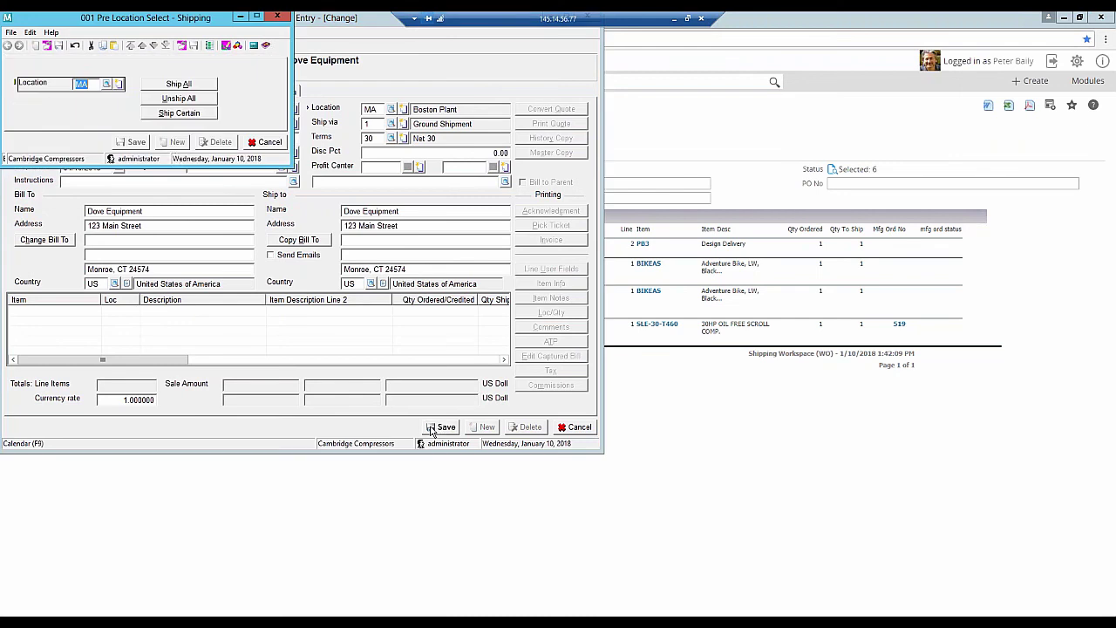
pyautogui.click(189, 85)
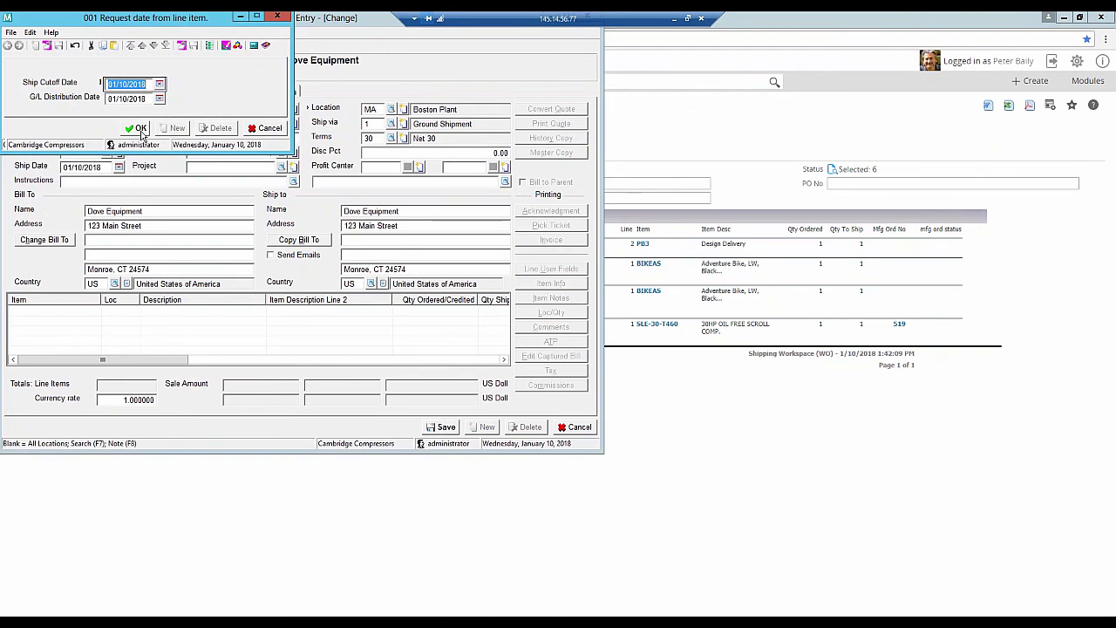
pyautogui.click(141, 130)
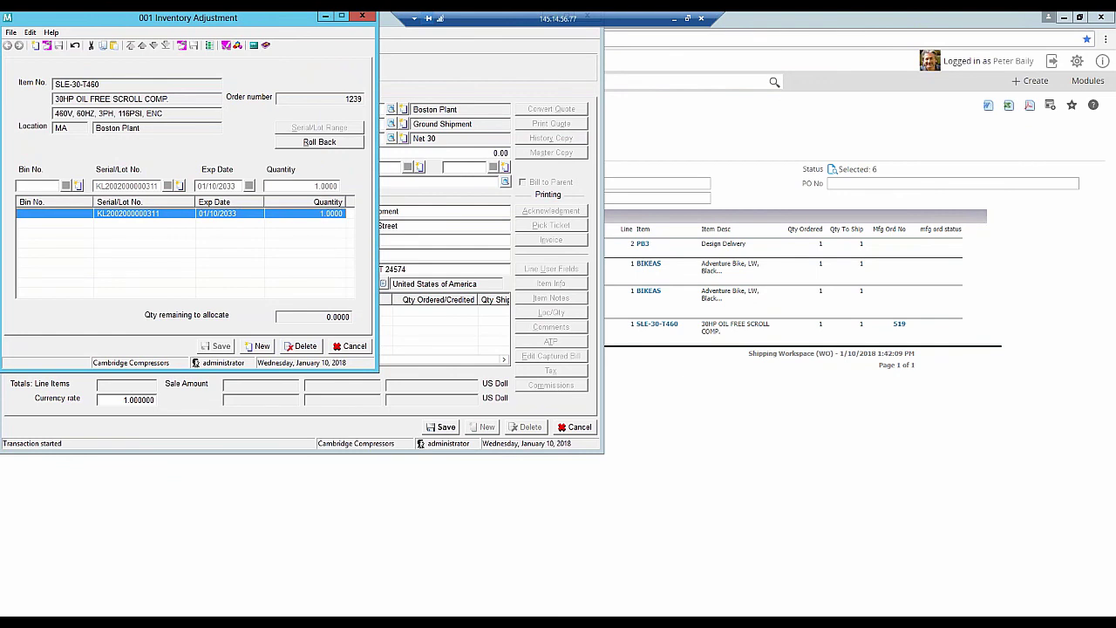
pyautogui.click(194, 218)
pyautogui.press('Return')
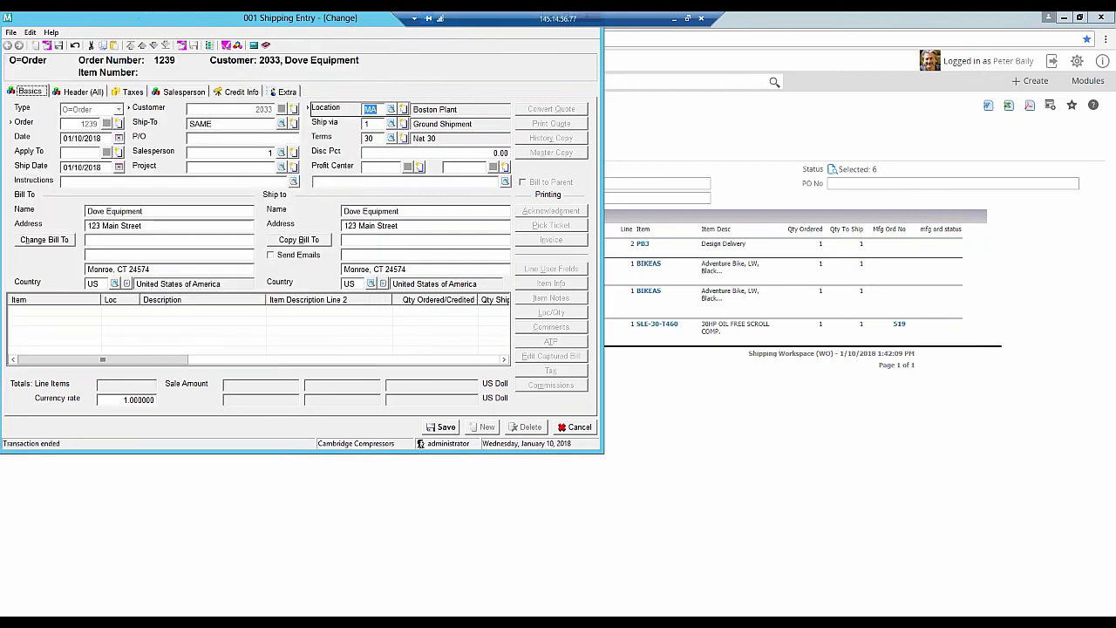
# Add a freight charge of 100.00 to the shipped order's billing information, save it and close the shipping entry.
pyautogui.click(585, 431)
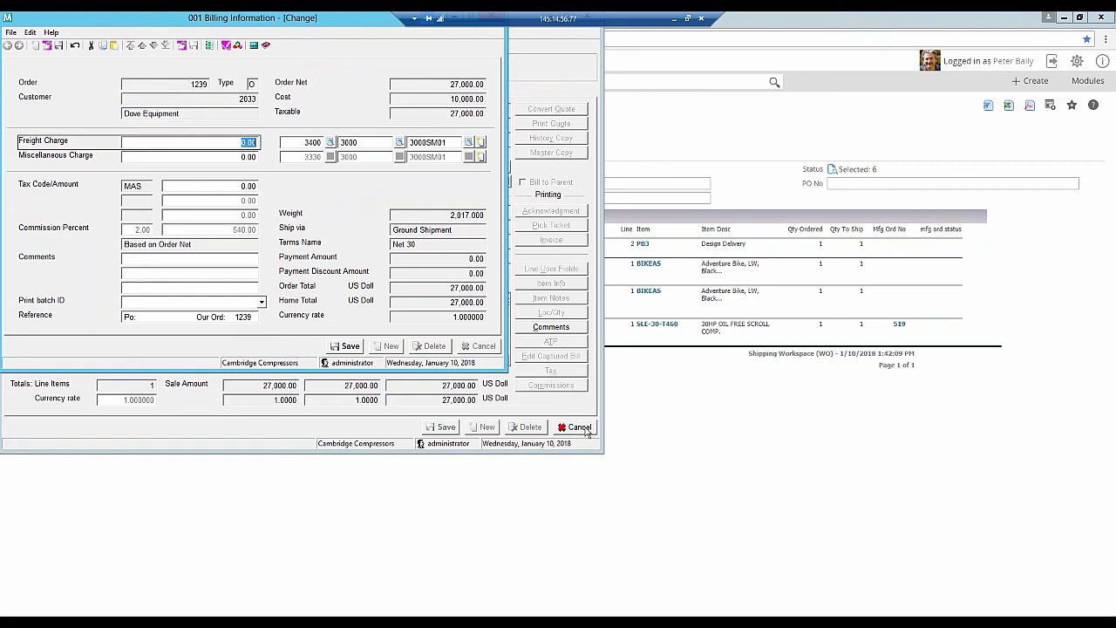
pyautogui.write('100')
pyautogui.press('Tab')
pyautogui.press('Tab')
pyautogui.press('Tab')
pyautogui.press('Tab')
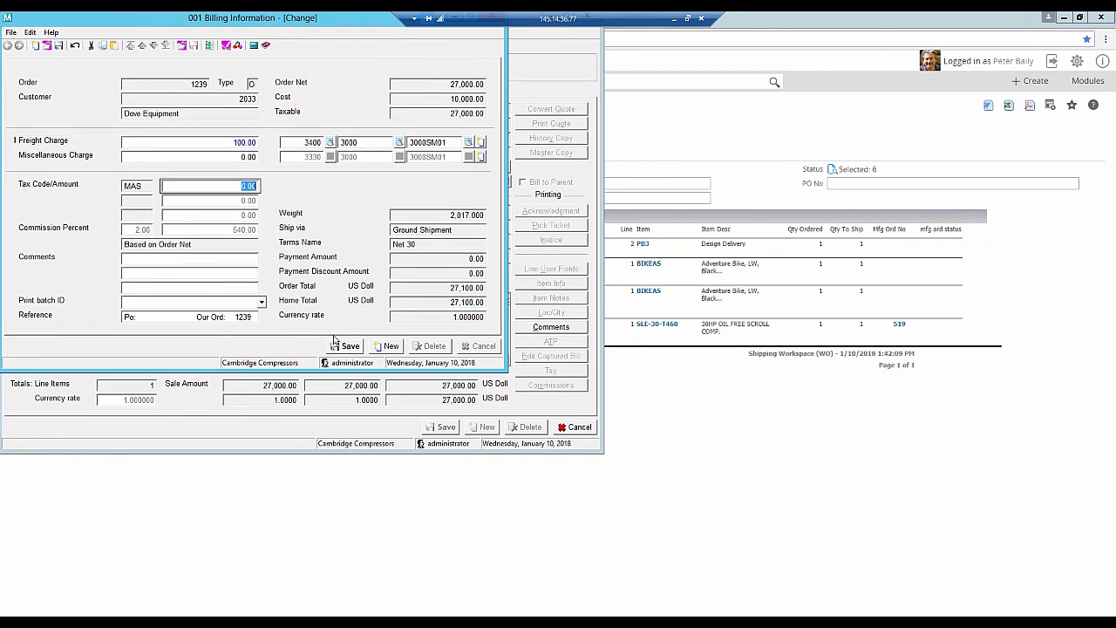
pyautogui.click(342, 346)
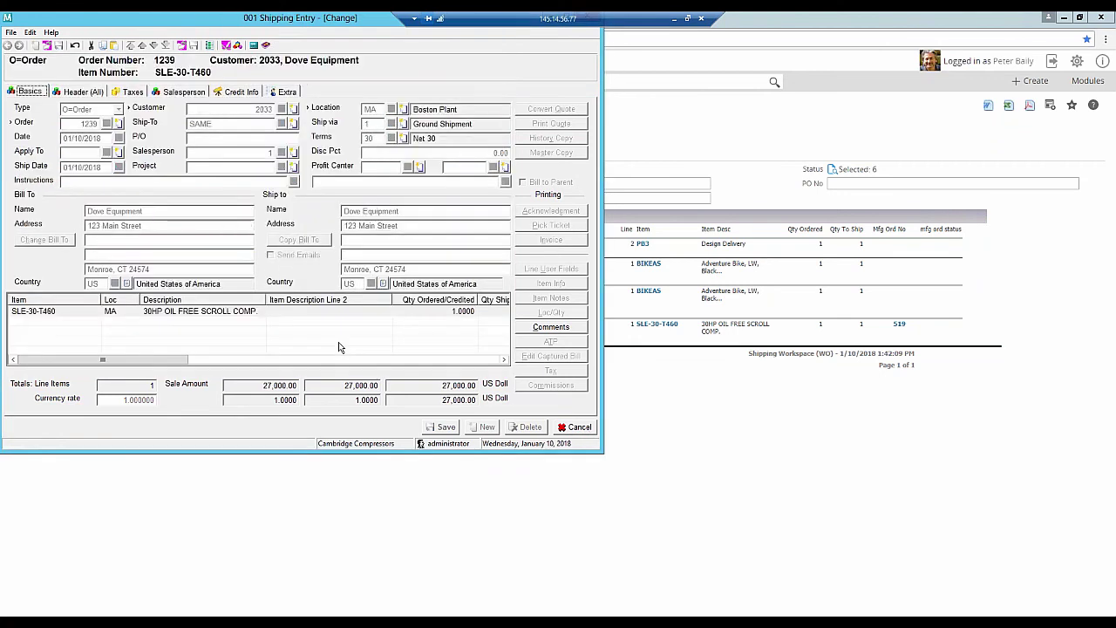
pyautogui.click(586, 427)
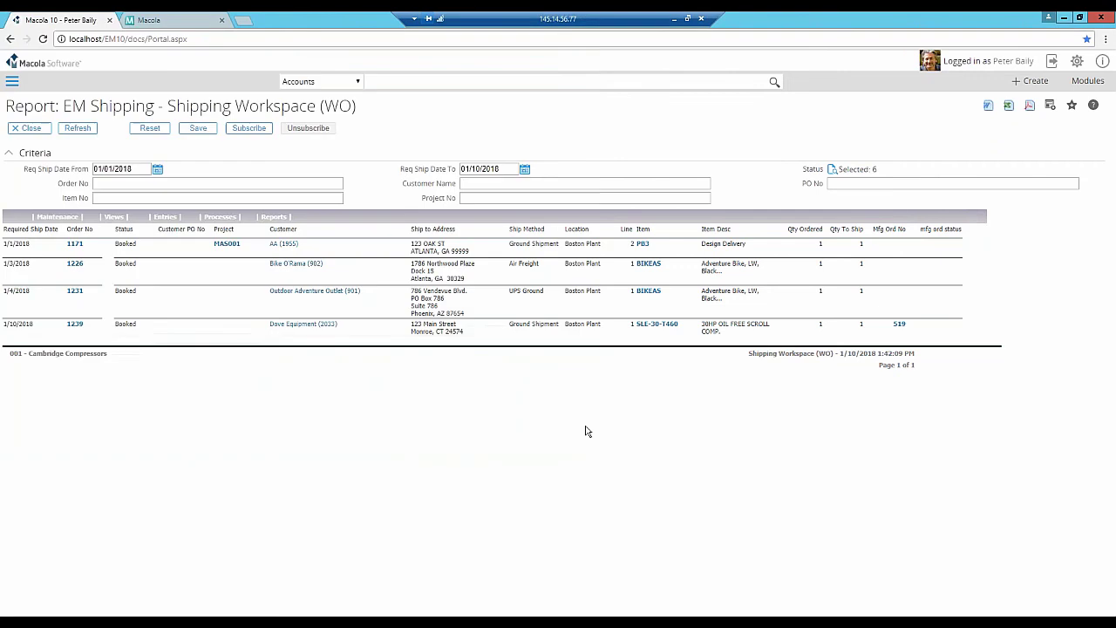
# Refresh the shipping report to check the Dove Equipment order's status, and log off the shipping clerk's session.
pyautogui.click(79, 129)
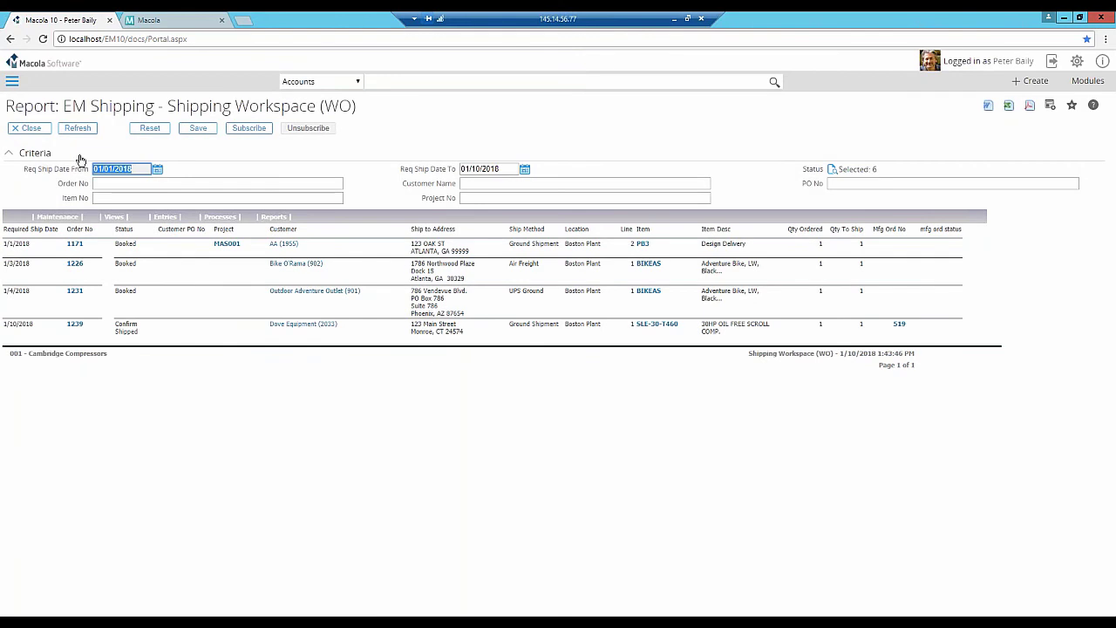
pyautogui.press('ctrl')
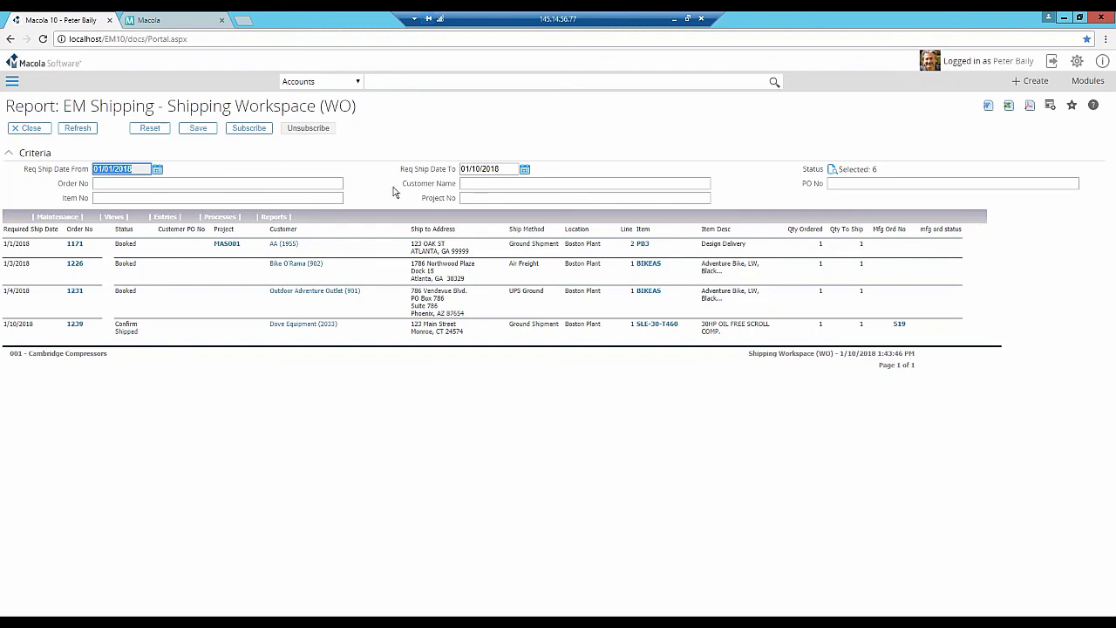
pyautogui.click(1053, 61)
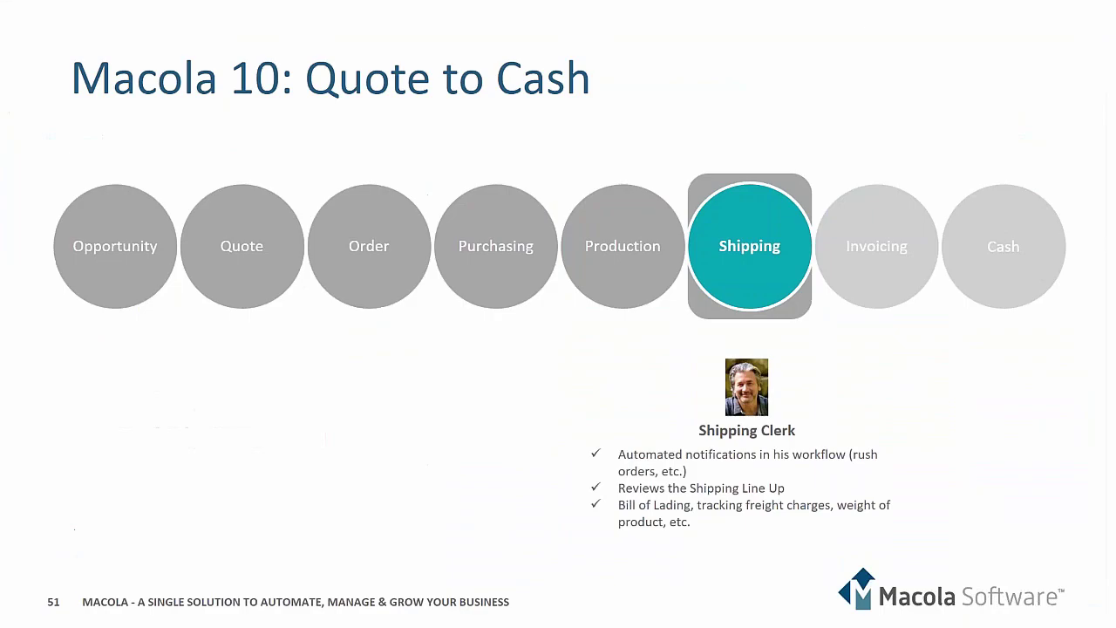
pyautogui.press('Right')
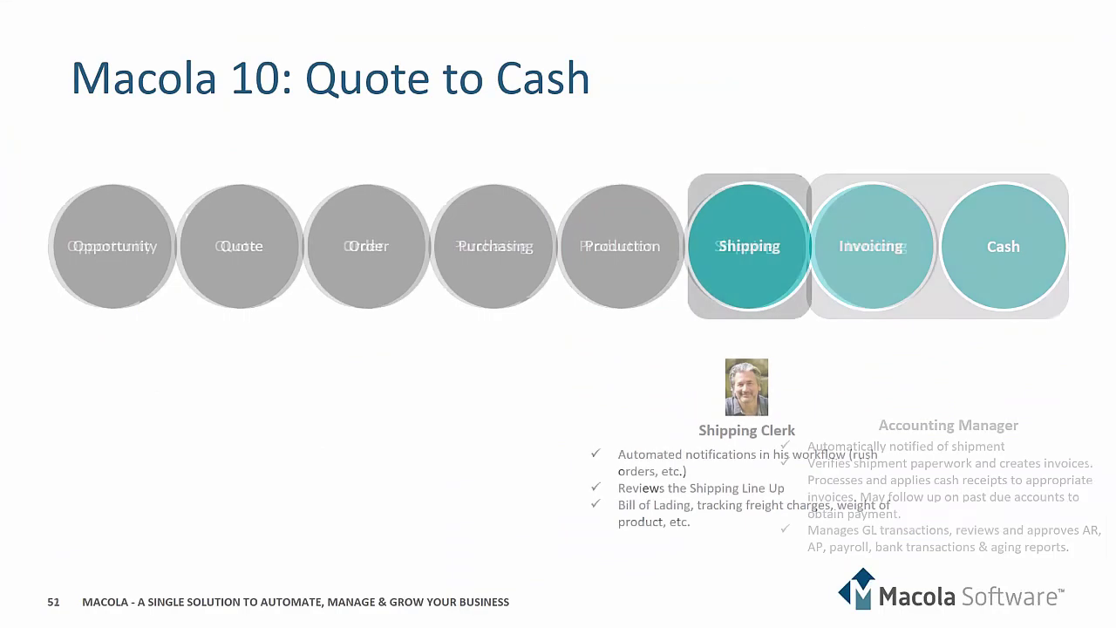
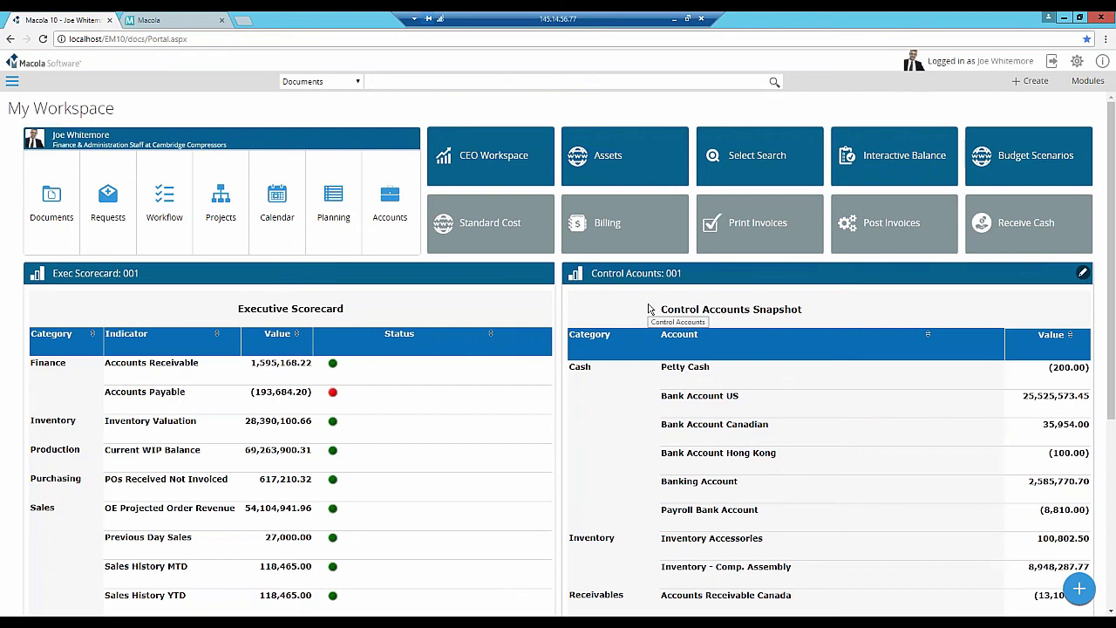
# Review the shipped-order notification in the workflow list, and select the Dove Equipment order for billing with ship cutoff date 01/10/2018, saving its billing information.
pyautogui.scroll(-2, 649, 319)
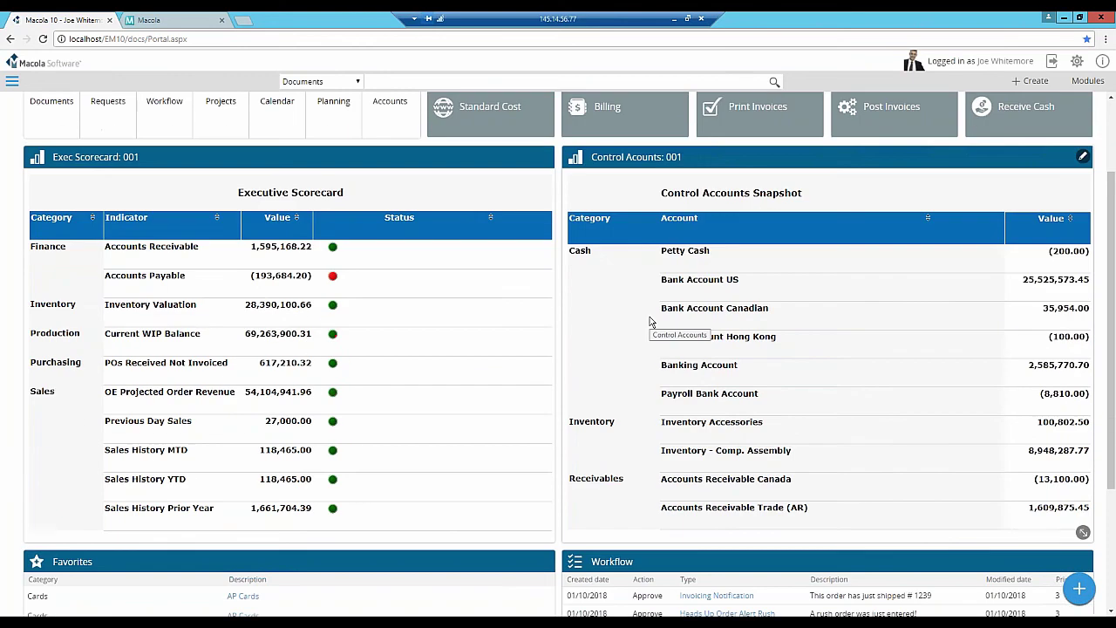
pyautogui.scroll(-2, 649, 321)
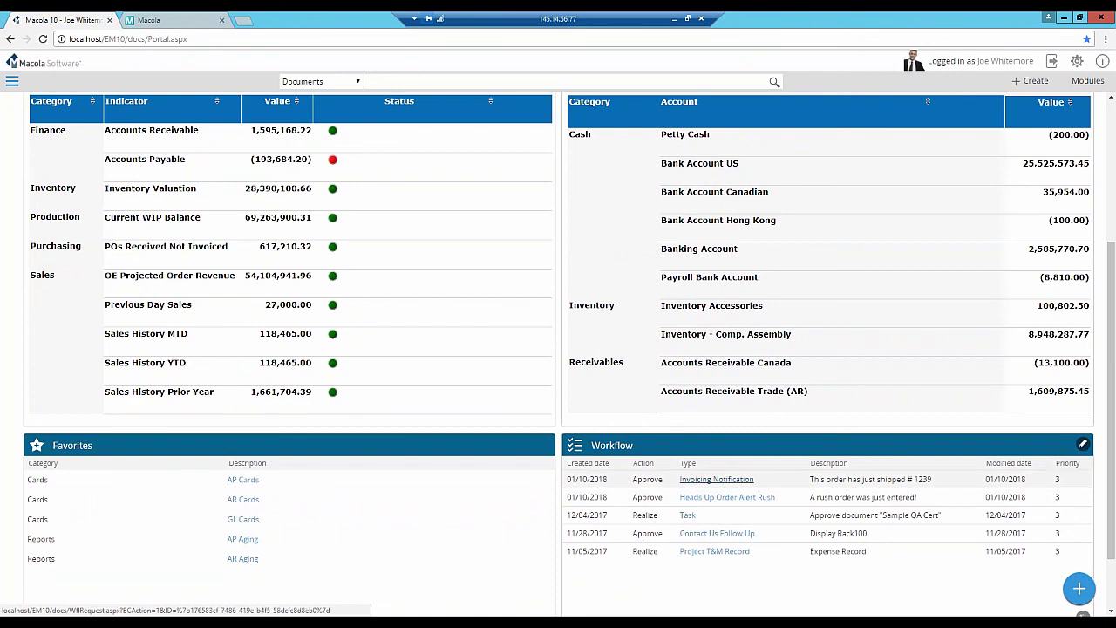
pyautogui.scroll(4, 729, 461)
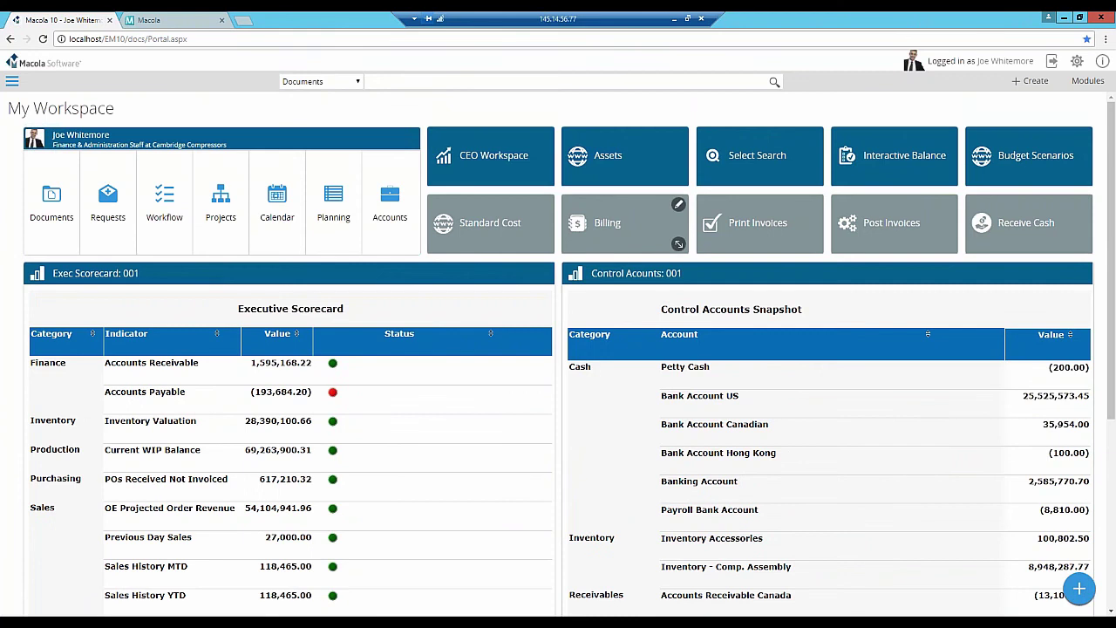
pyautogui.click(611, 238)
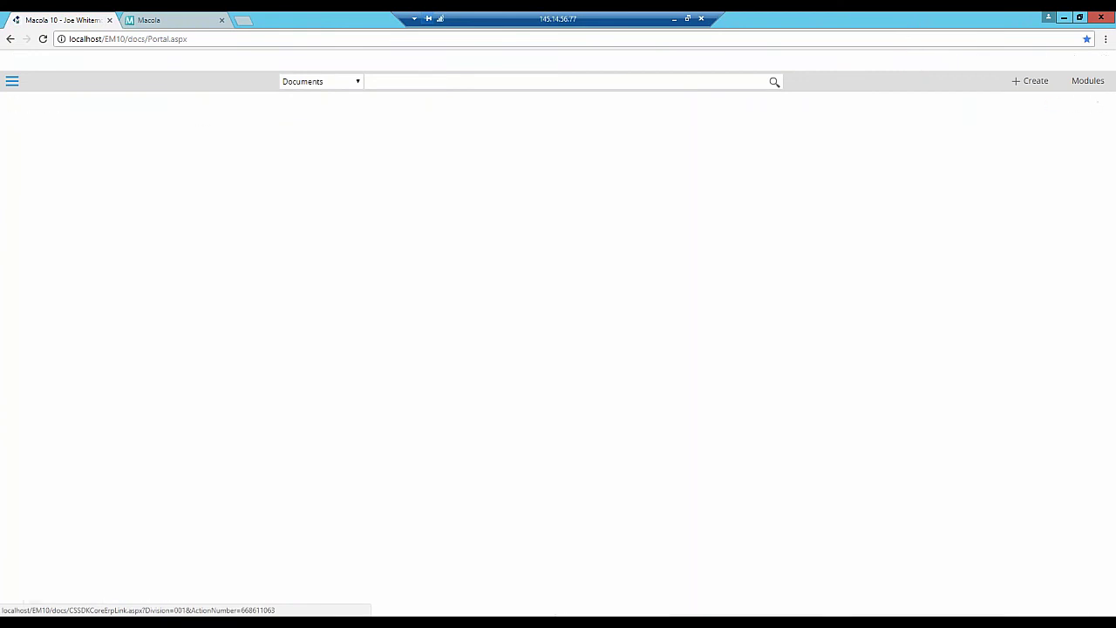
pyautogui.write('1239')
pyautogui.press('Tab')
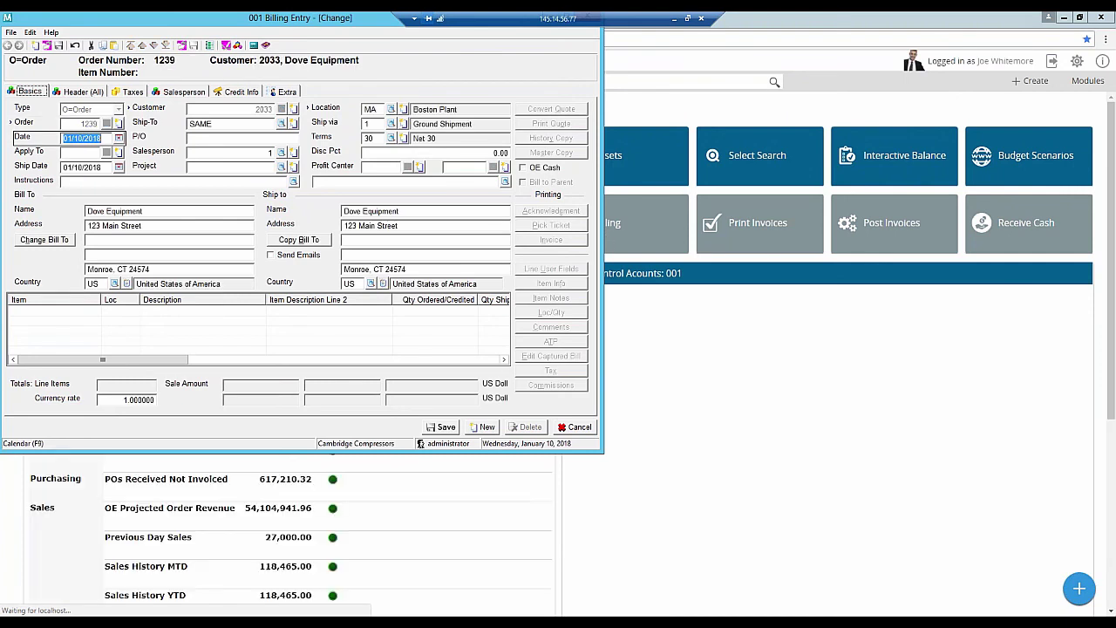
pyautogui.click(436, 427)
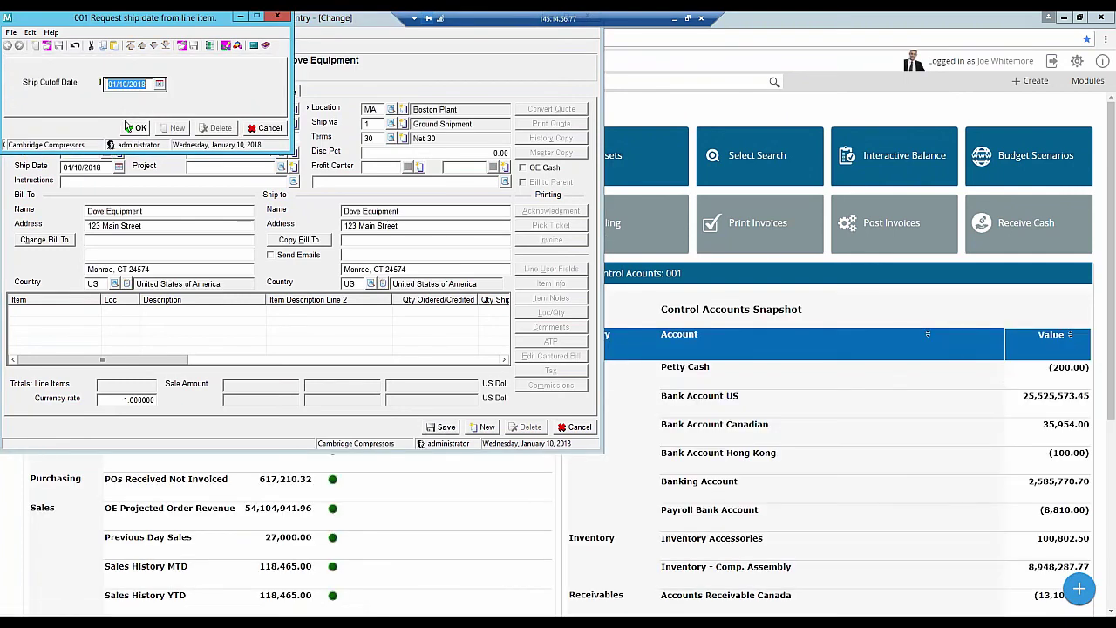
pyautogui.click(133, 130)
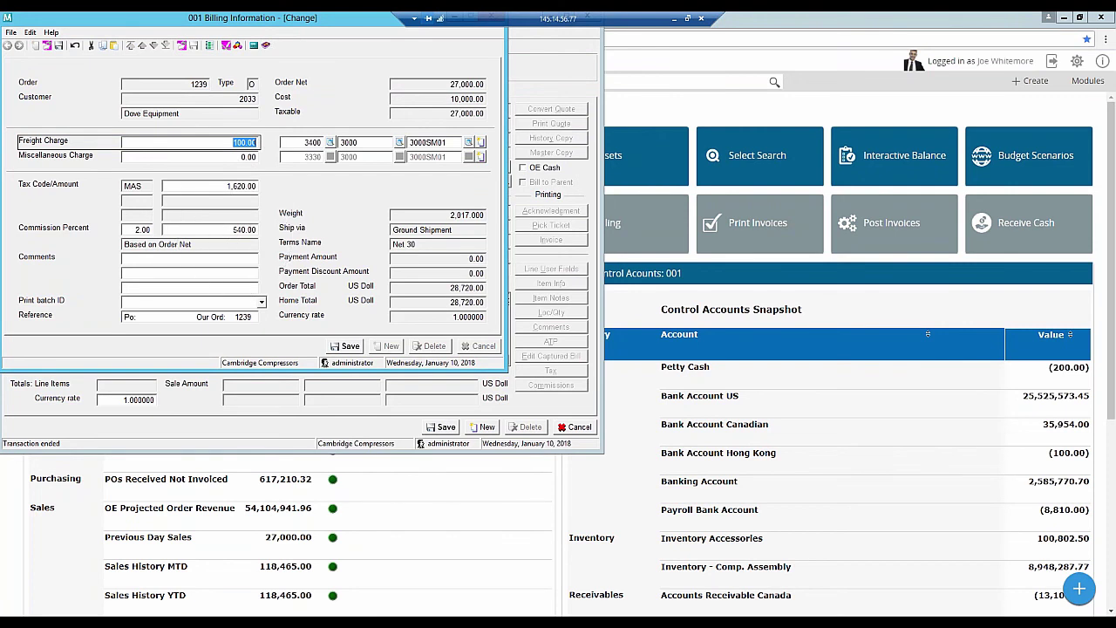
pyautogui.click(344, 348)
pyautogui.click(573, 428)
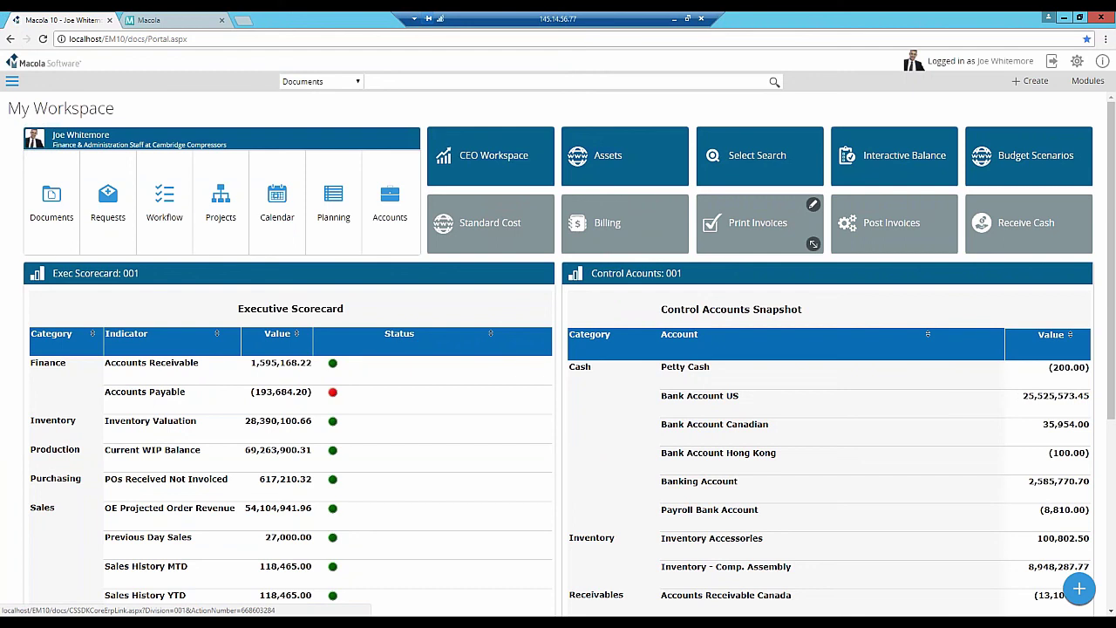
# Generate the invoice for only the Dove Equipment order, dated 01/10/2018, with the company name and address included.
pyautogui.click(758, 223)
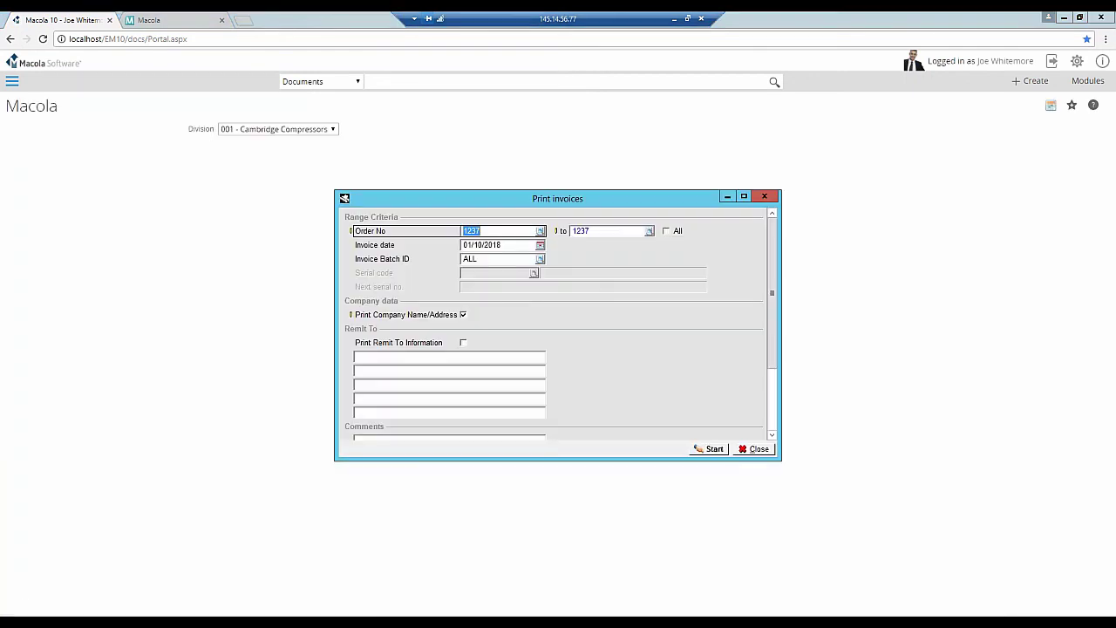
pyautogui.write('1239')
pyautogui.press('Tab')
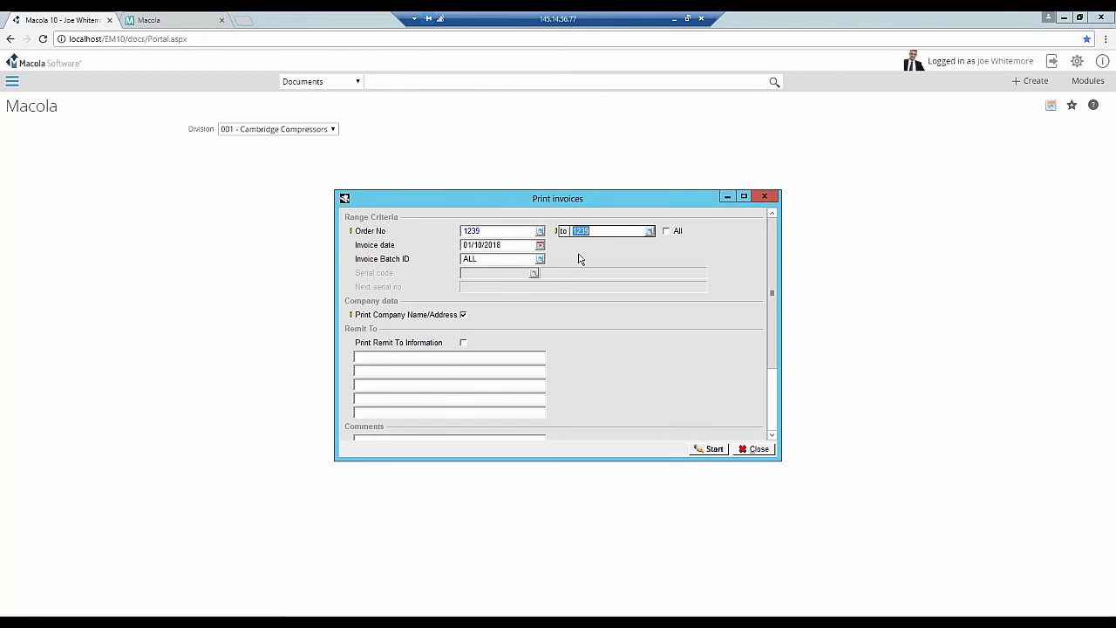
pyautogui.click(708, 449)
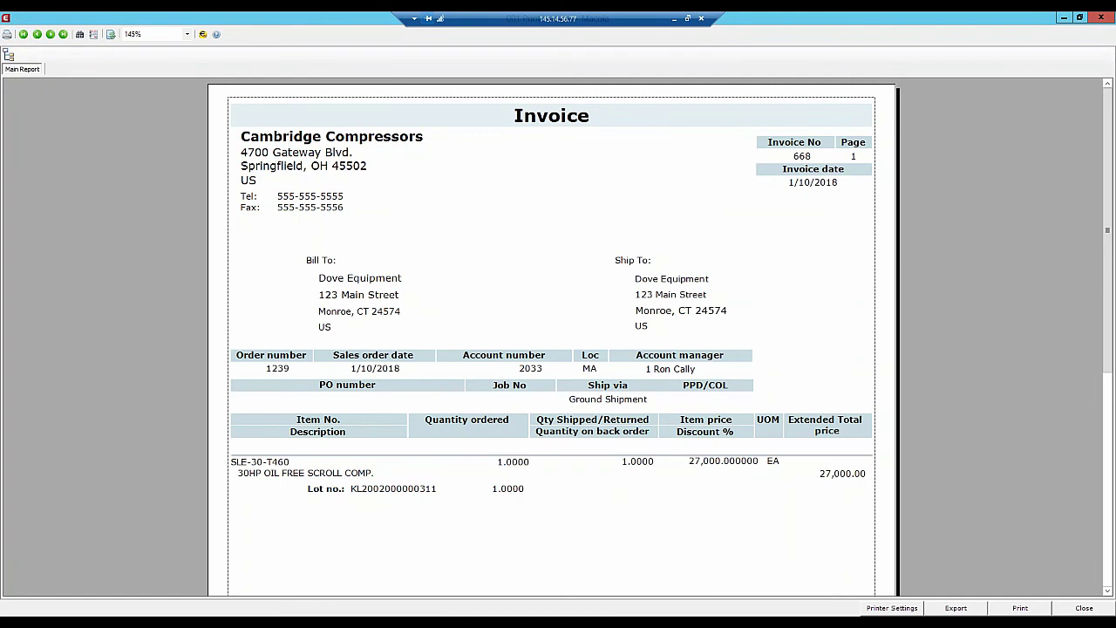
# Check the invoice preview from line items to total amount due, and confirm that the invoice printed correctly.
pyautogui.scroll(-5, 640, 369)
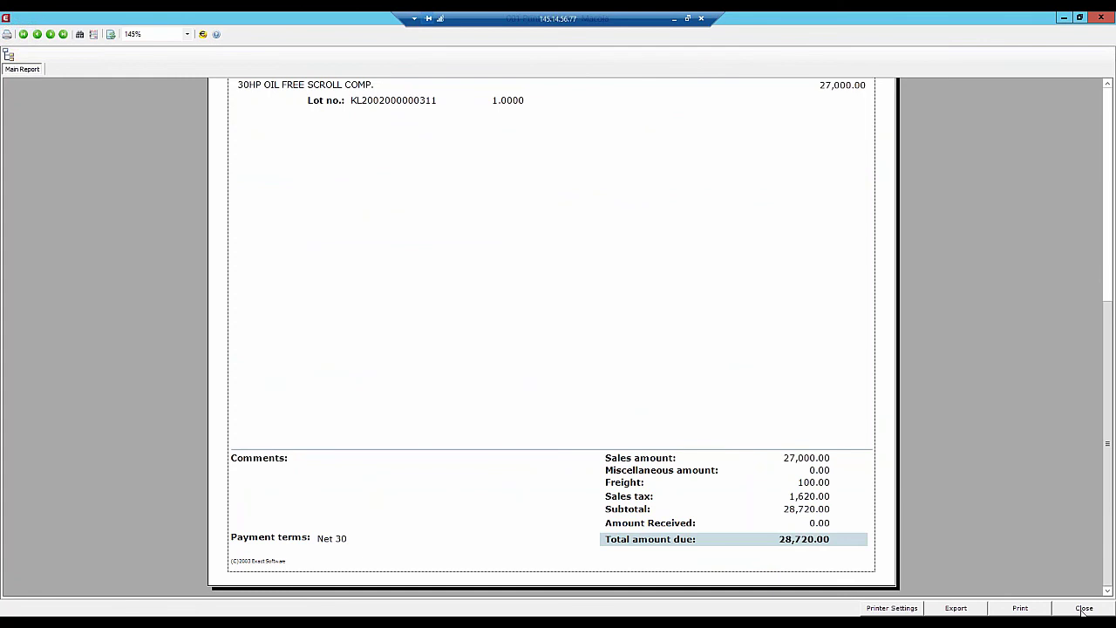
pyautogui.scroll(8, 1080, 608)
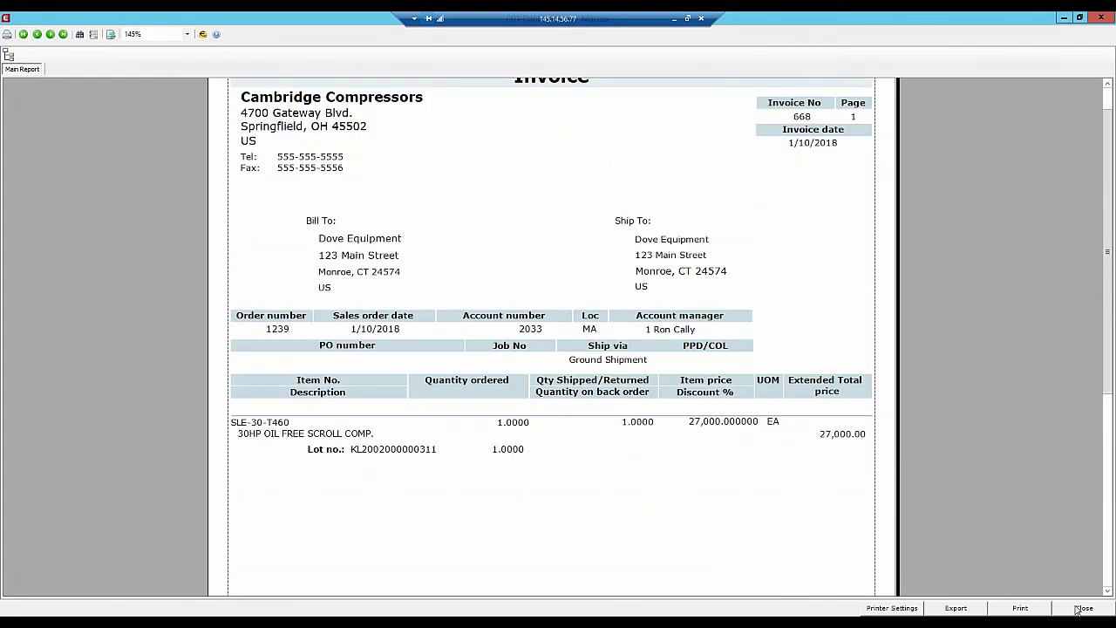
pyautogui.click(1082, 608)
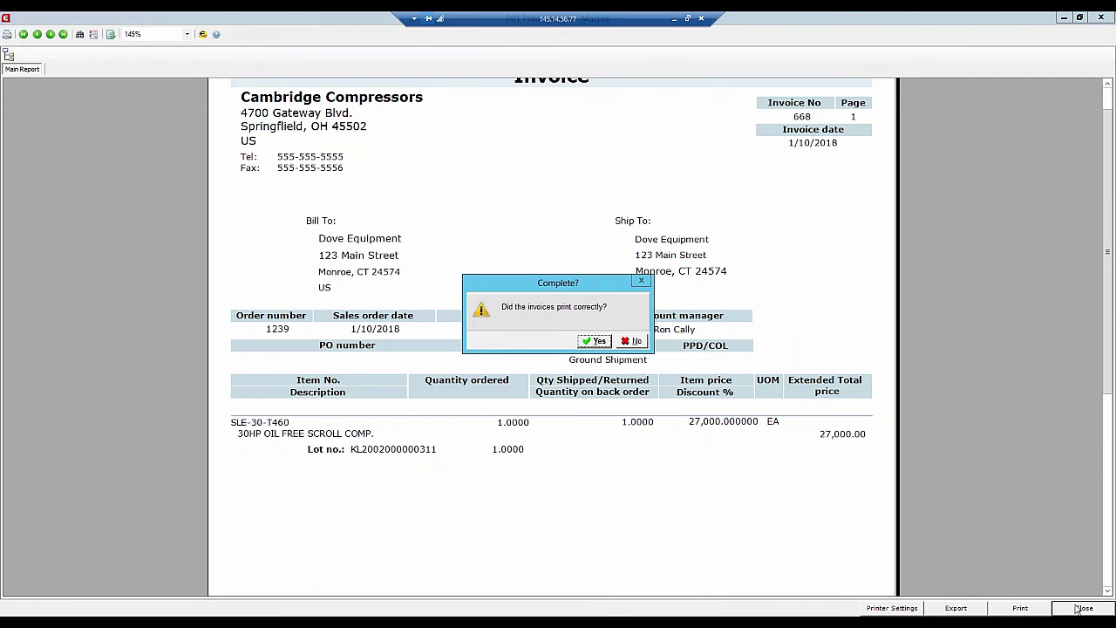
pyautogui.moveTo(575, 283); pyautogui.dragTo(592, 172)
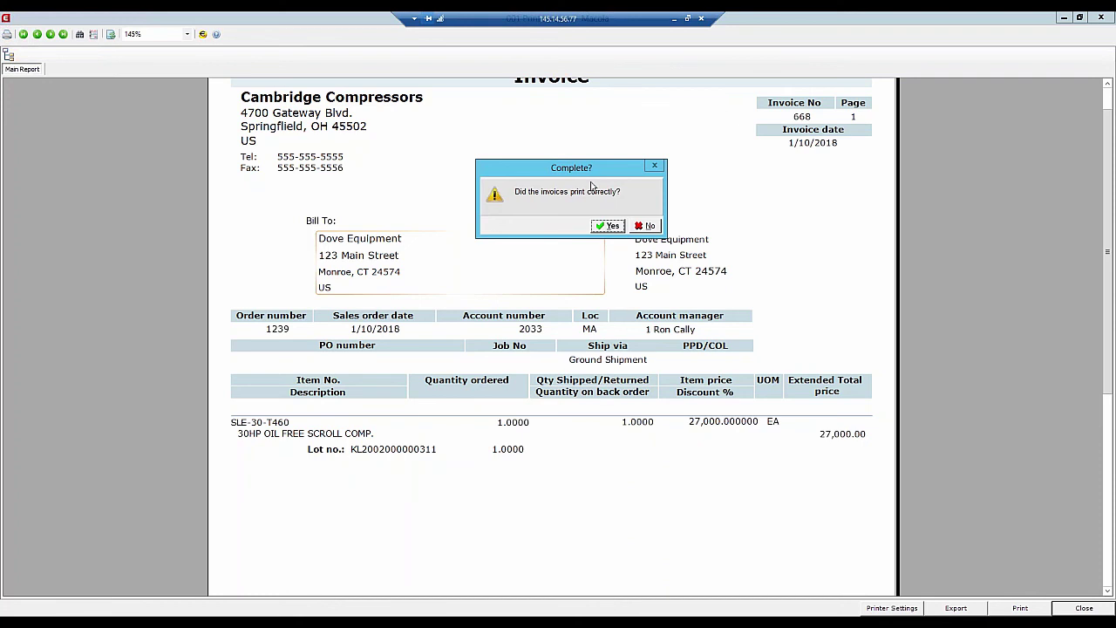
pyautogui.click(614, 226)
pyautogui.click(748, 450)
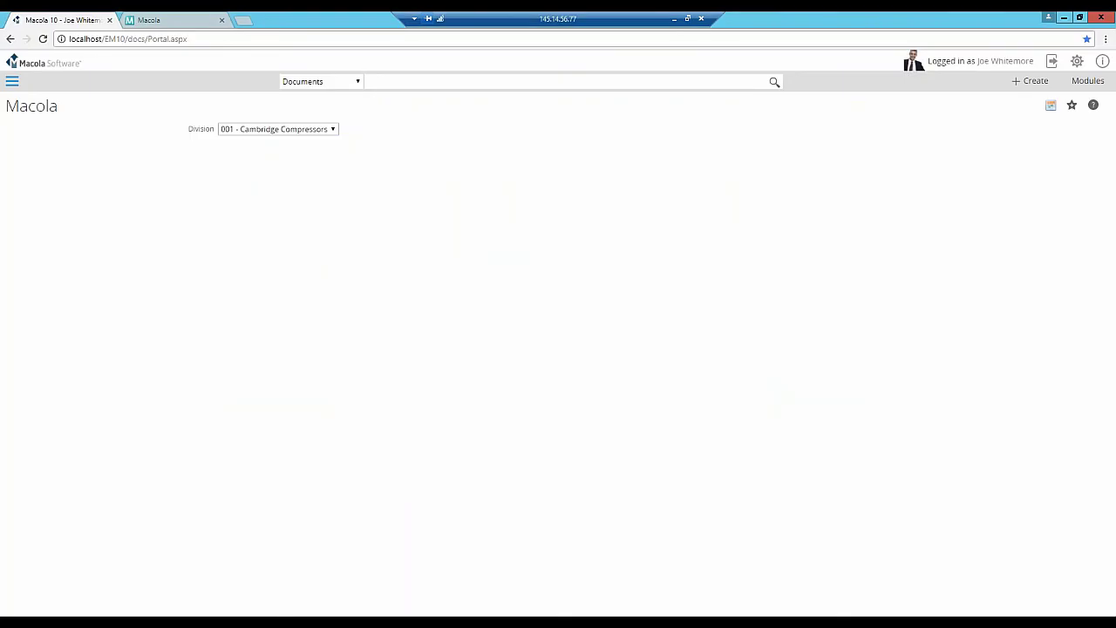
# Post the invoices through 01/10/2018 with both detail and summary distributions, writing the journal to the default disk file.
pyautogui.click(59, 66)
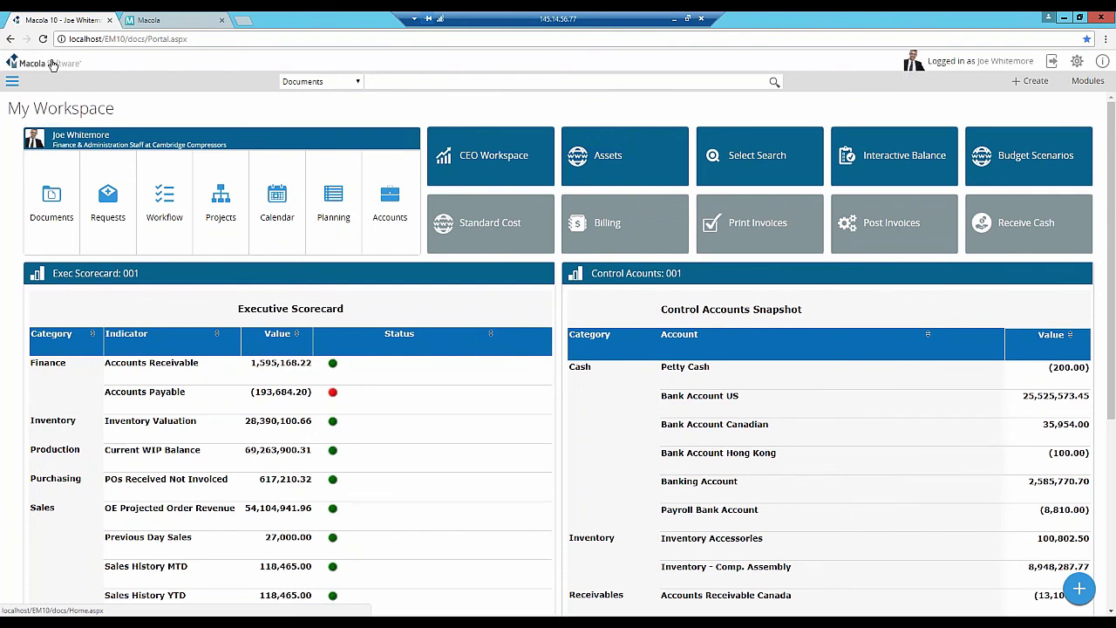
pyautogui.click(890, 239)
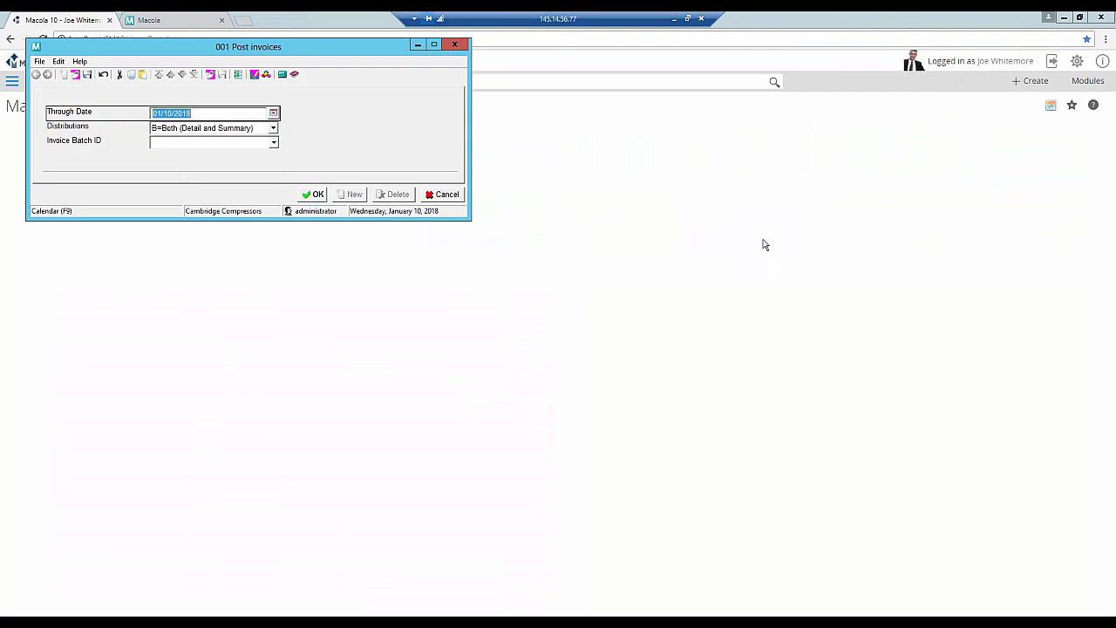
pyautogui.click(311, 195)
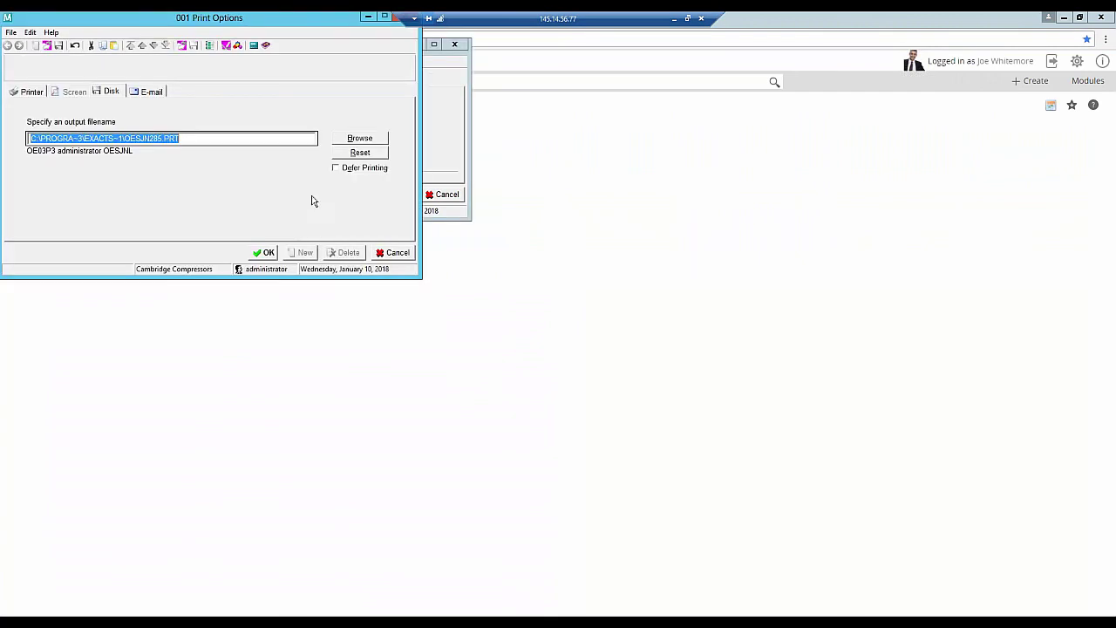
pyautogui.click(263, 253)
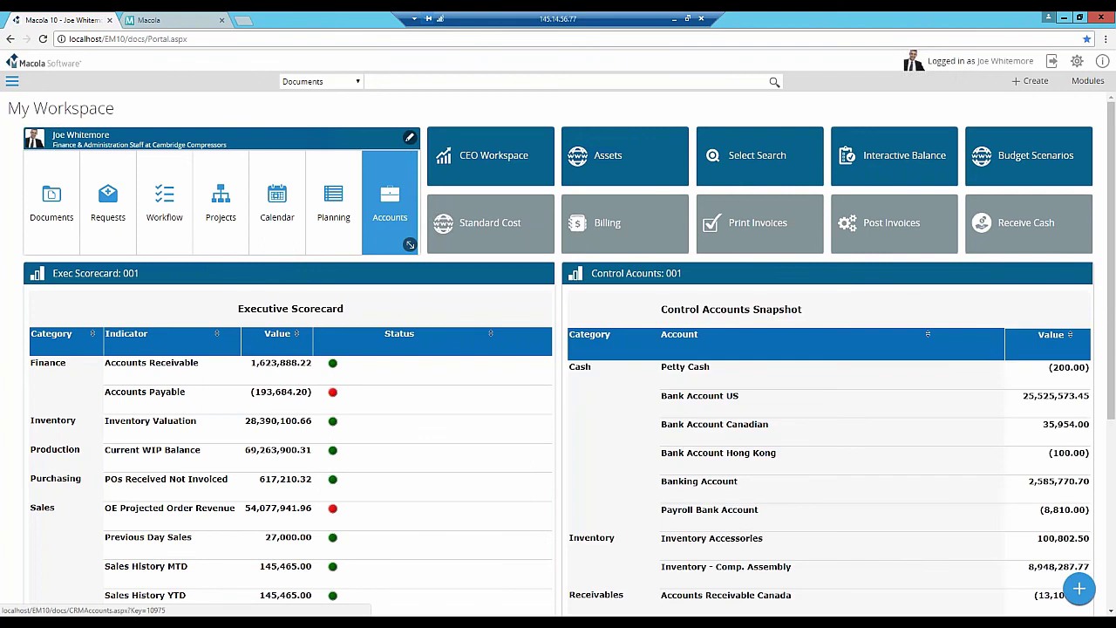
# Create a new cash receipt in the cash flow, with Bank Journal as its cash account.
pyautogui.click(1053, 241)
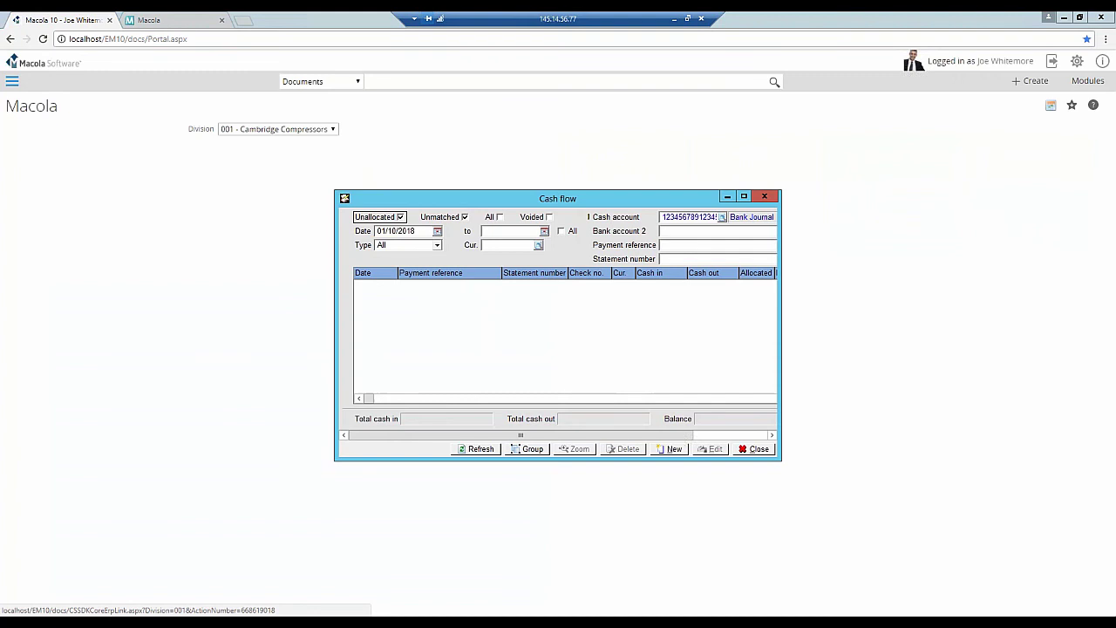
pyautogui.click(676, 452)
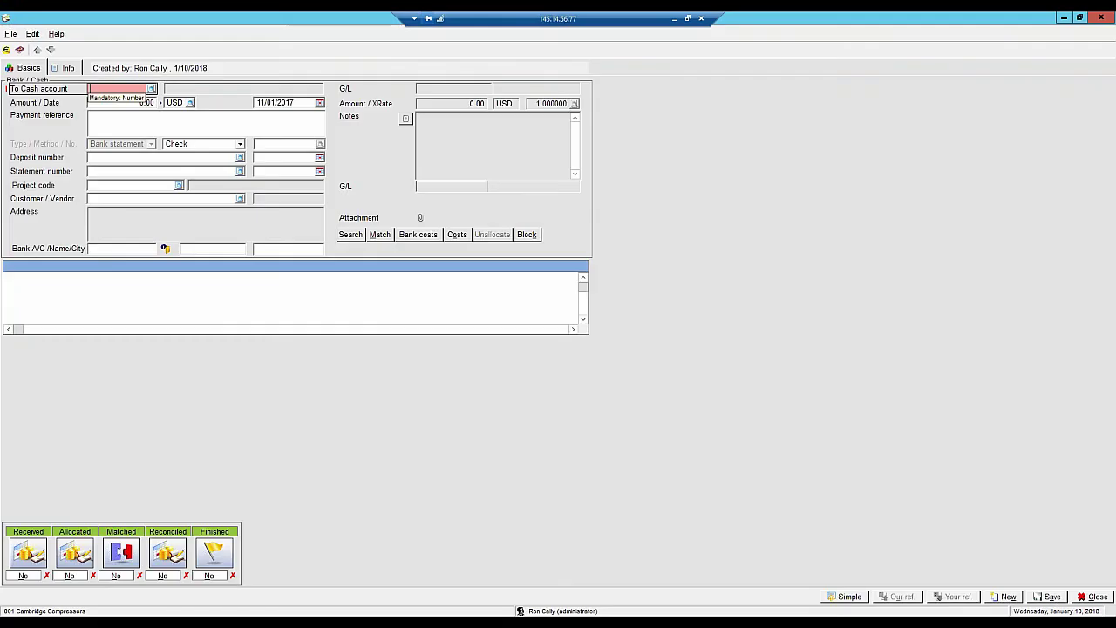
pyautogui.click(151, 89)
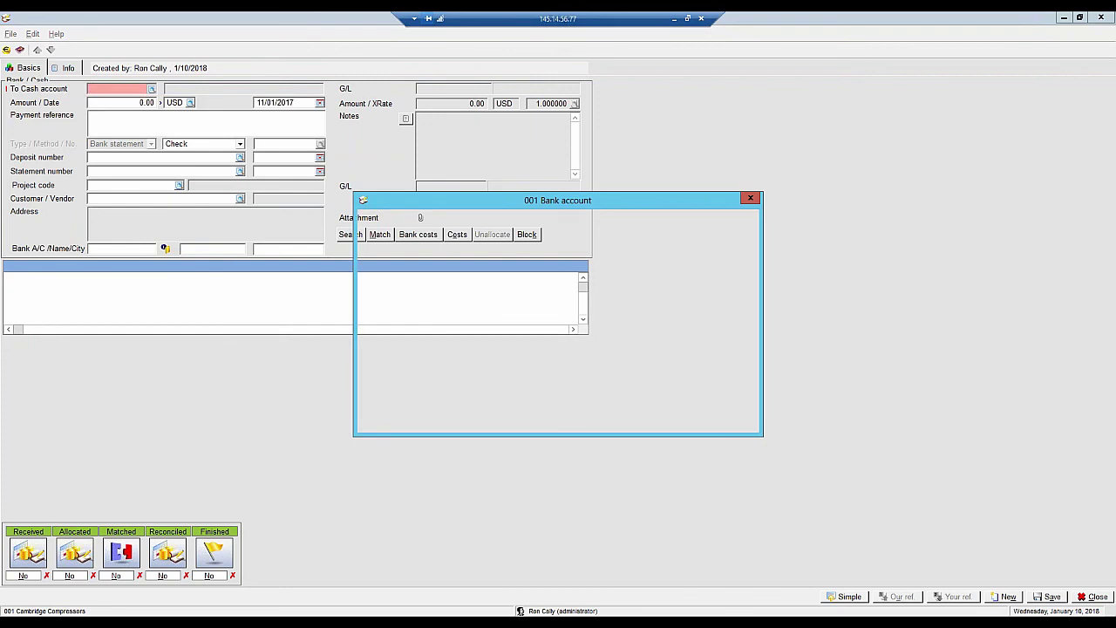
pyautogui.doubleClick(438, 321)
pyautogui.press('Tab')
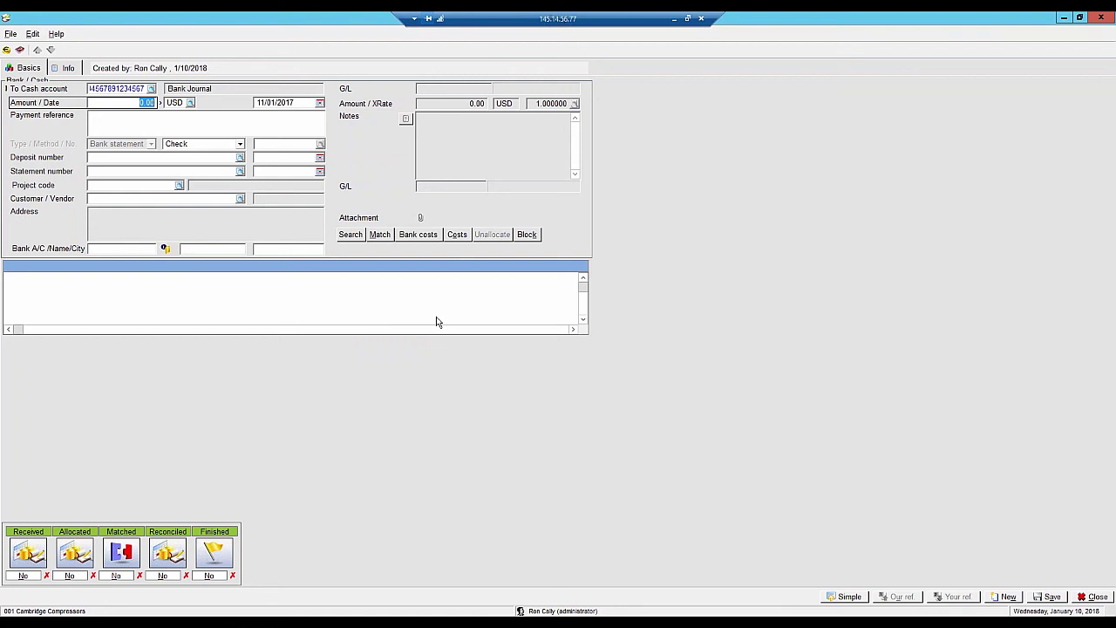
# Set the receipt amount to 28,725.00 USD, paid by check with check number 574874.
pyautogui.write('28720')
pyautogui.press('BackSpace')
pyautogui.write('5')
pyautogui.press('Tab')
pyautogui.press('Tab')
pyautogui.press('Tab')
pyautogui.press('Tab')
pyautogui.write('574874')
pyautogui.press('Tab')
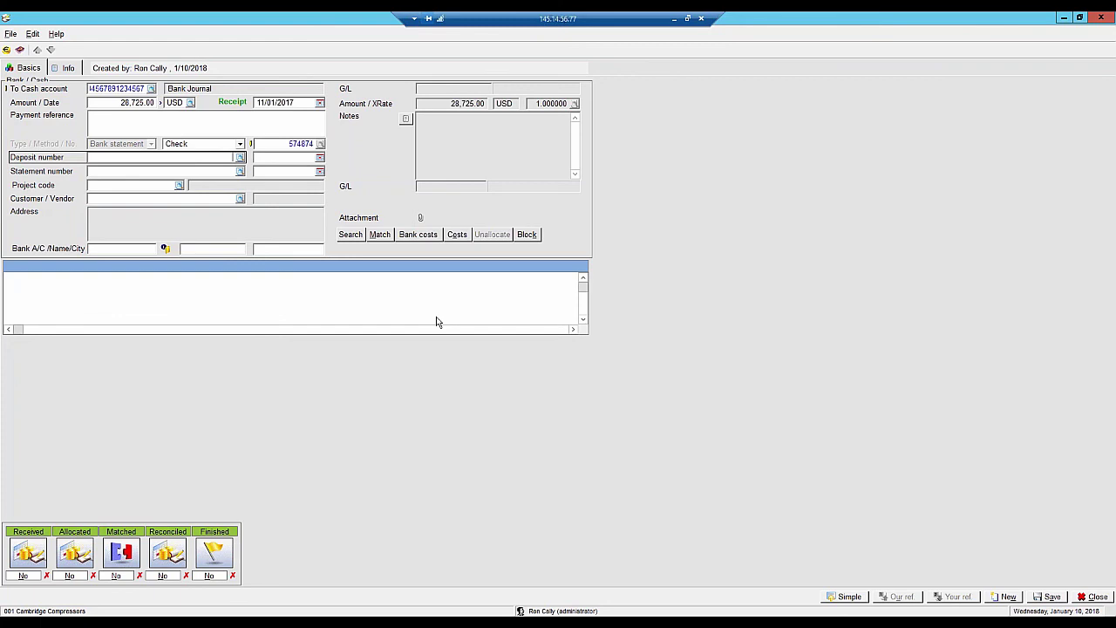
# Give the receipt deposit number 1102018 and deposit date 01/10/2018.
pyautogui.write('02018')
pyautogui.press('Tab')
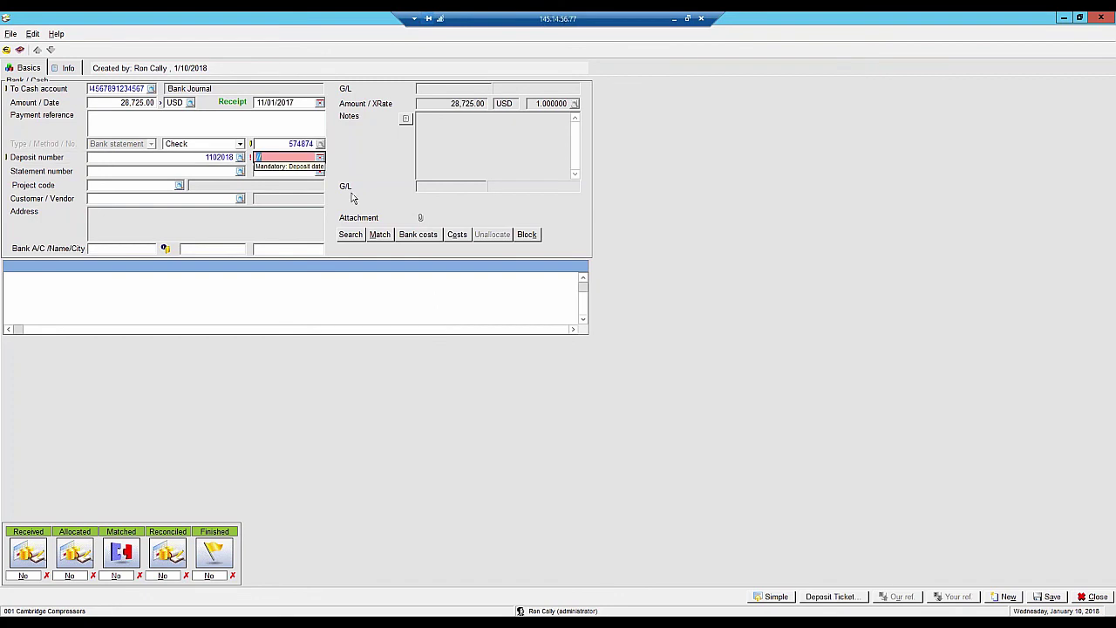
pyautogui.click(320, 158)
pyautogui.click(307, 260)
pyautogui.press('Tab')
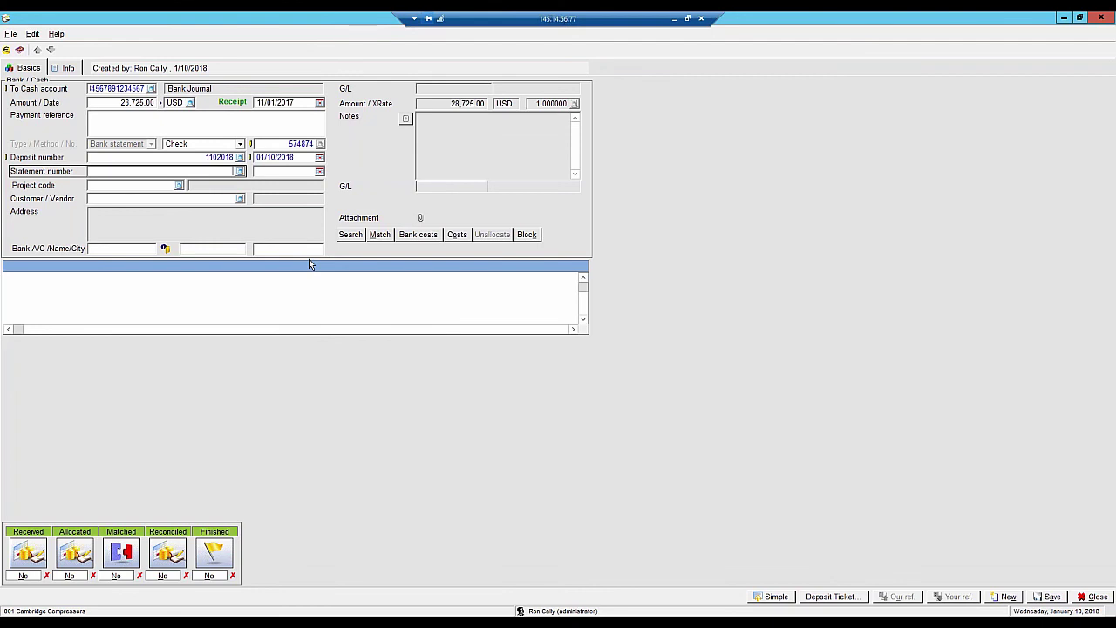
# Assign the receipt to the customer Dove Equipment, leaving the statement number and project code empty, and save it.
pyautogui.press('Tab')
pyautogui.press('Tab')
pyautogui.press('Tab')
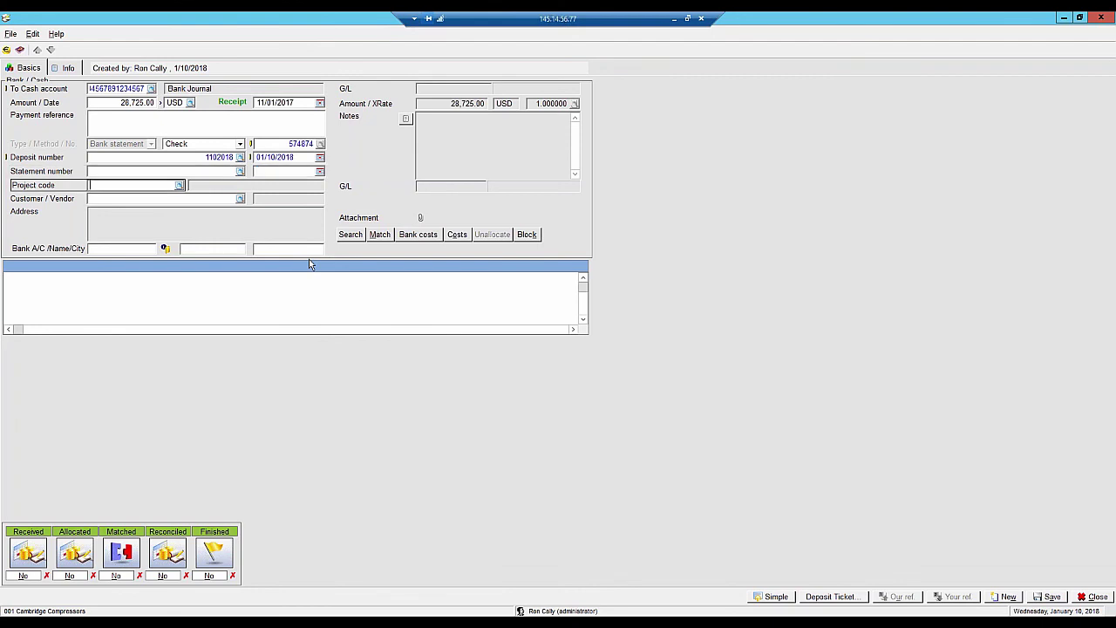
pyautogui.write('2033')
pyautogui.press('Tab')
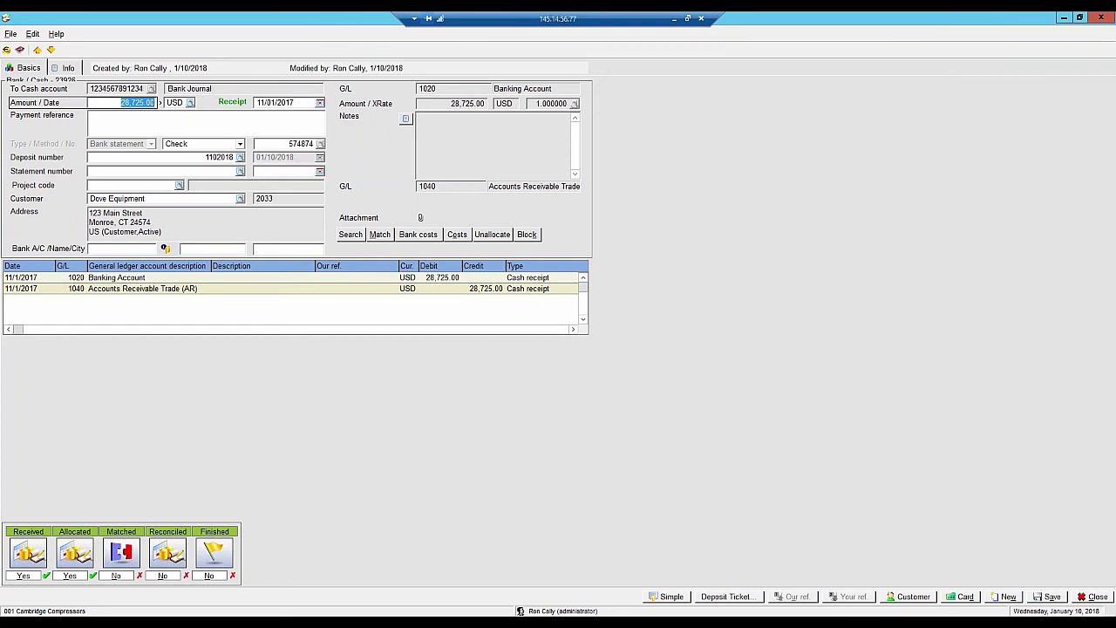
# Match the receipt to the 28,720.00 invoice dated 1/10/2018, processing the USD 5.00 overpayment as a prepayment, and select its credit line.
pyautogui.press('Tab')
pyautogui.click(385, 237)
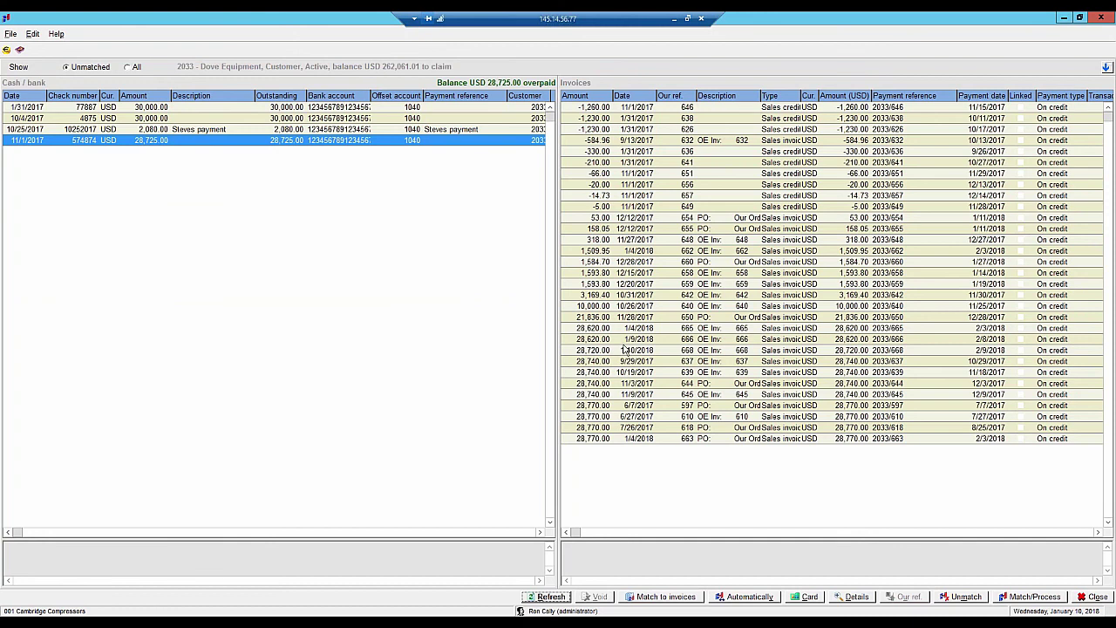
pyautogui.click(598, 352)
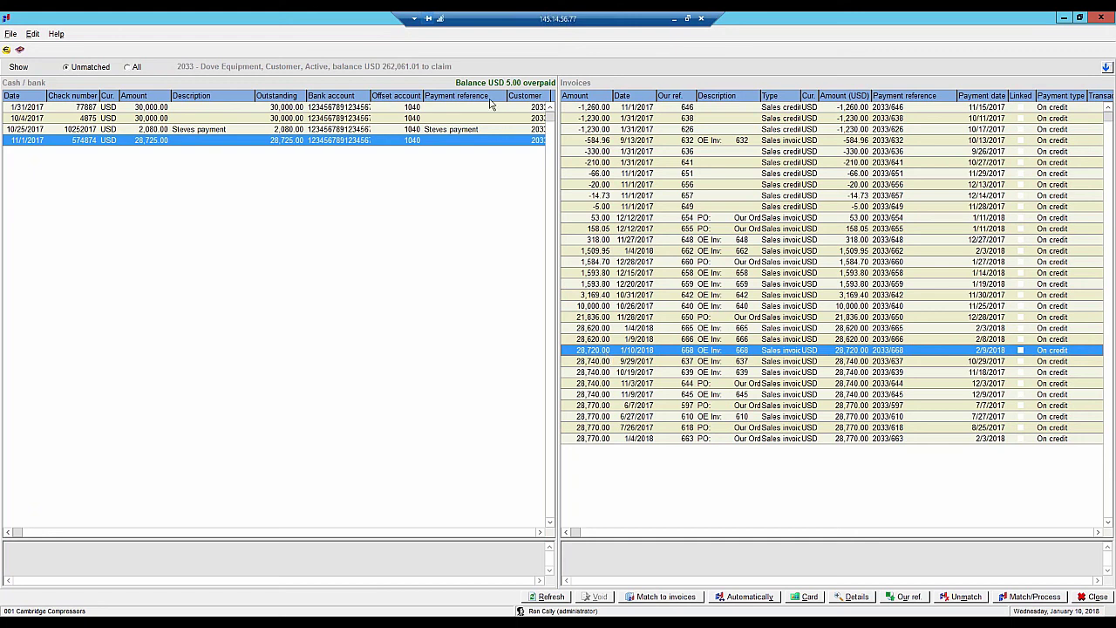
pyautogui.click(521, 96)
pyautogui.click(1027, 597)
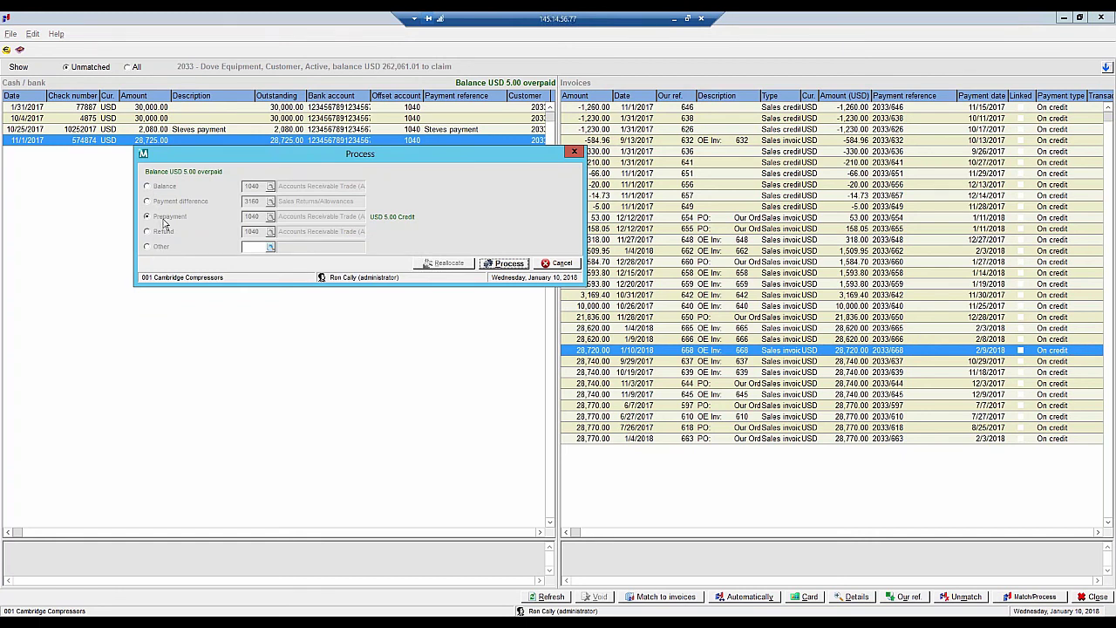
pyautogui.click(506, 263)
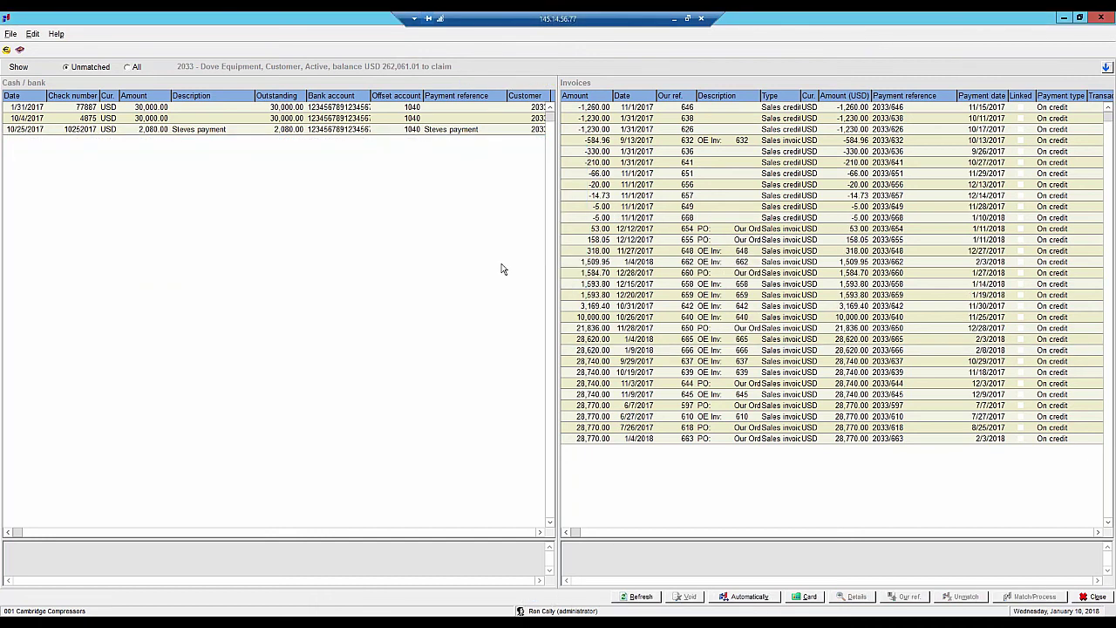
pyautogui.click(604, 219)
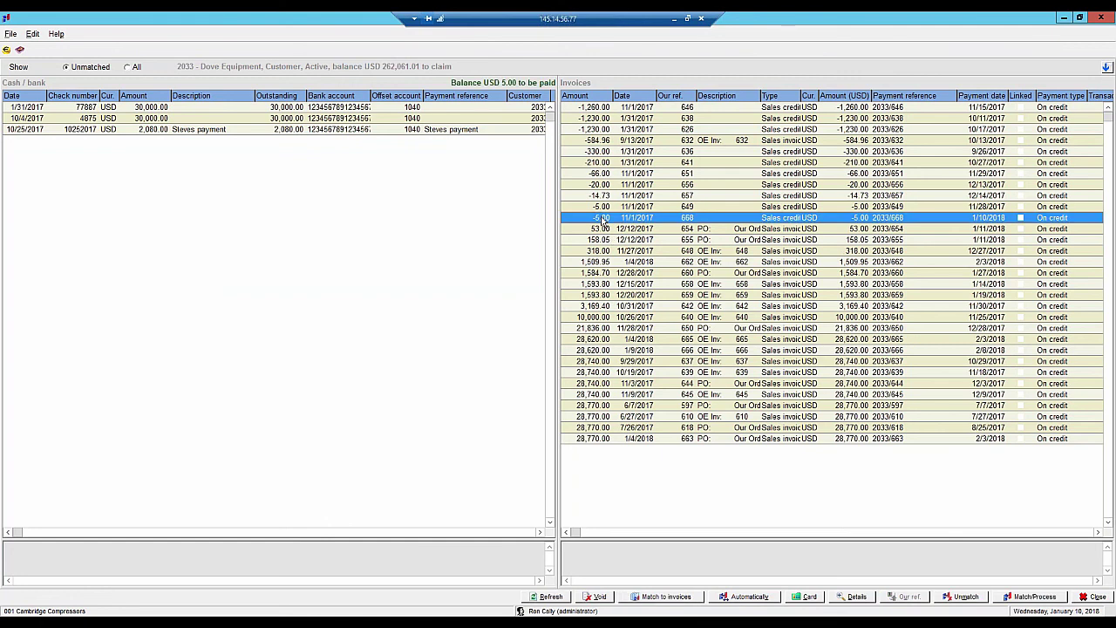
# Close the matching screen, the receipt entry and the Cash flow window, and log out of the accounting manager's session.
pyautogui.click(1093, 599)
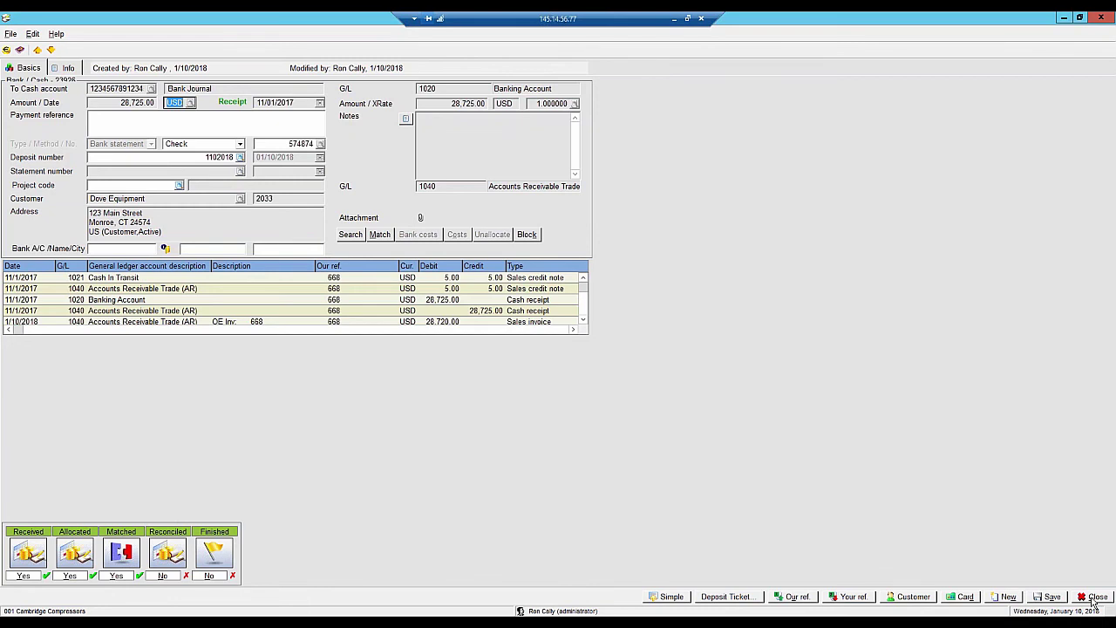
pyautogui.click(1092, 599)
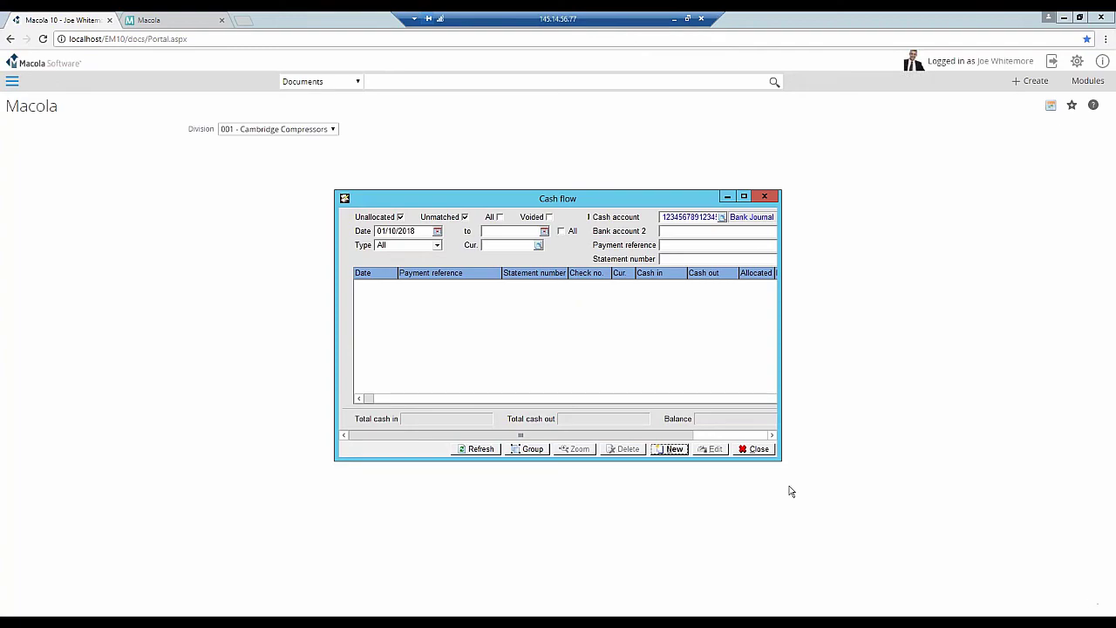
pyautogui.click(755, 449)
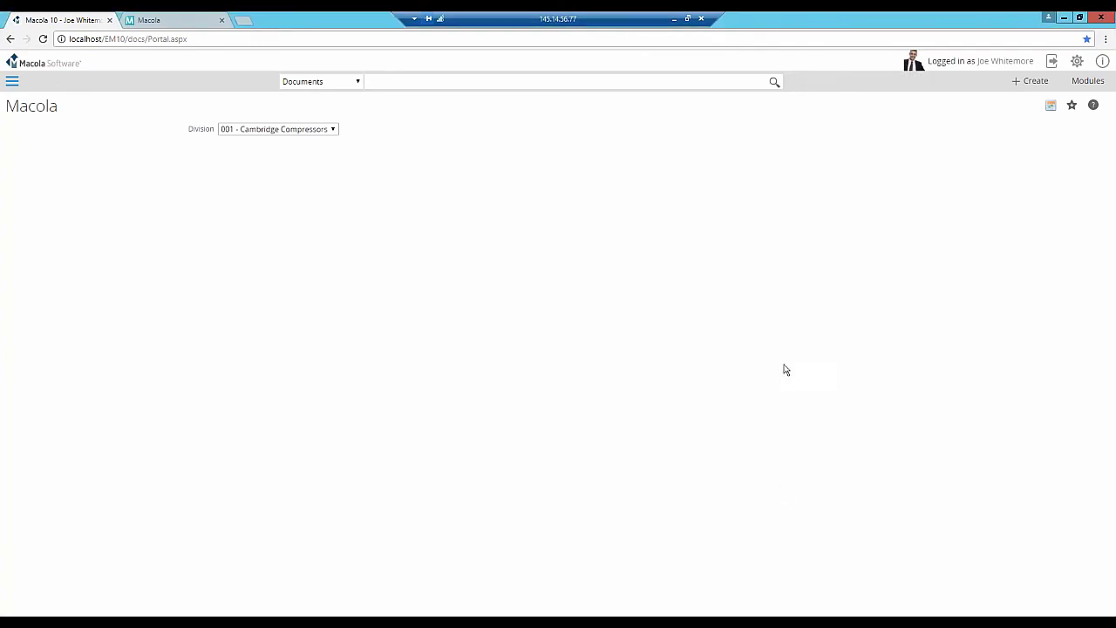
pyautogui.click(1052, 66)
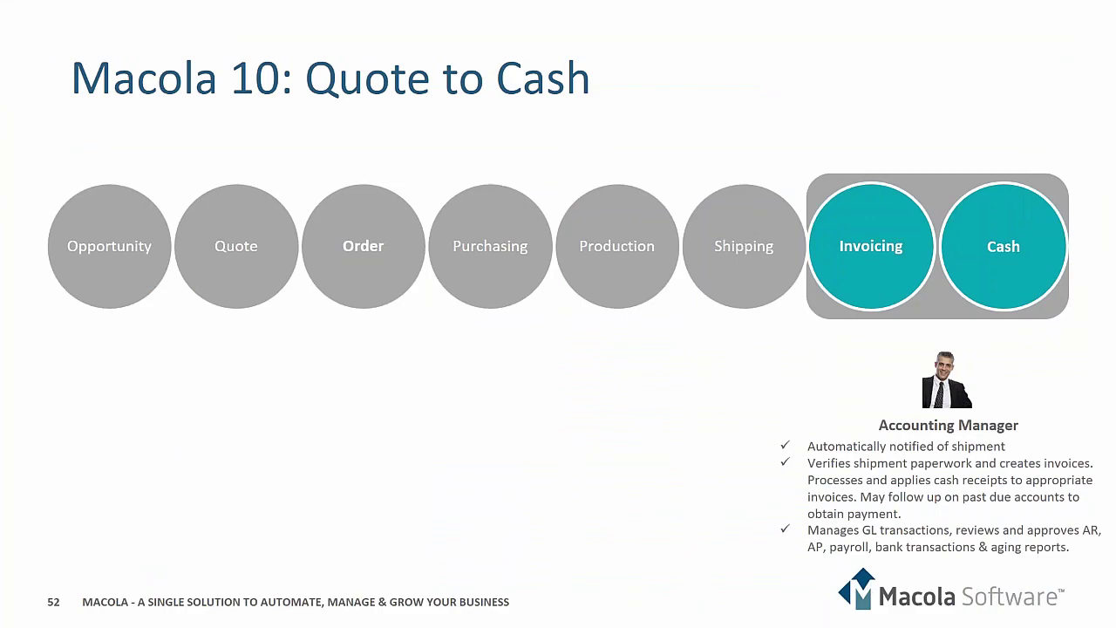
pyautogui.press('Right')
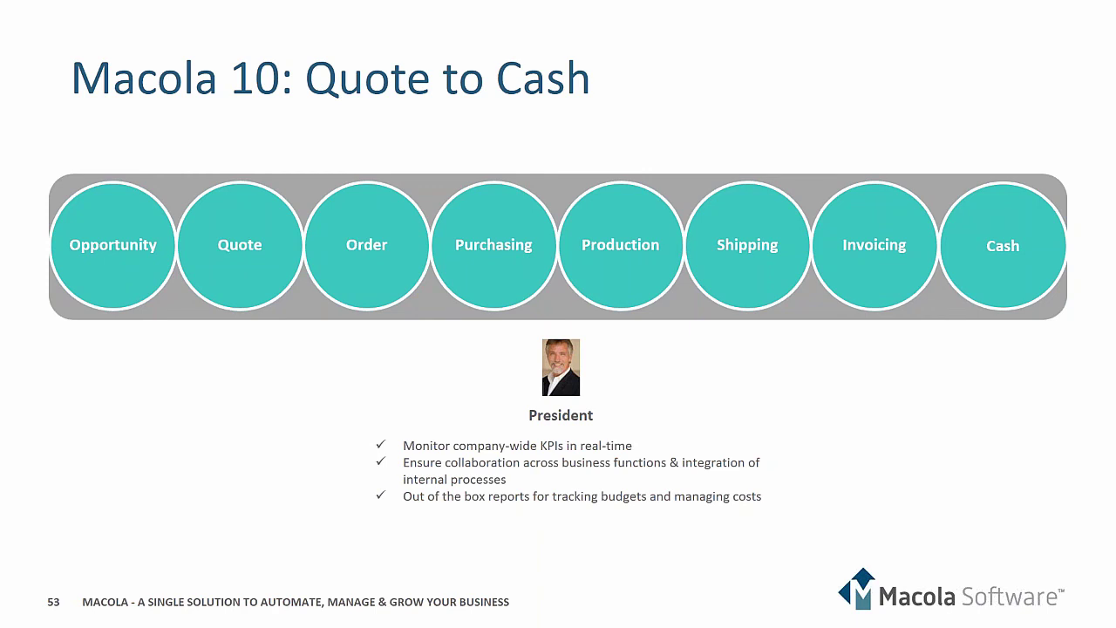
# Switch to Macola 10 and review the CEO workspace's year-over-year sales chart and the Executive Scorecard's month-to-date sales history.
pyautogui.hotkey('alt', 'Tab')
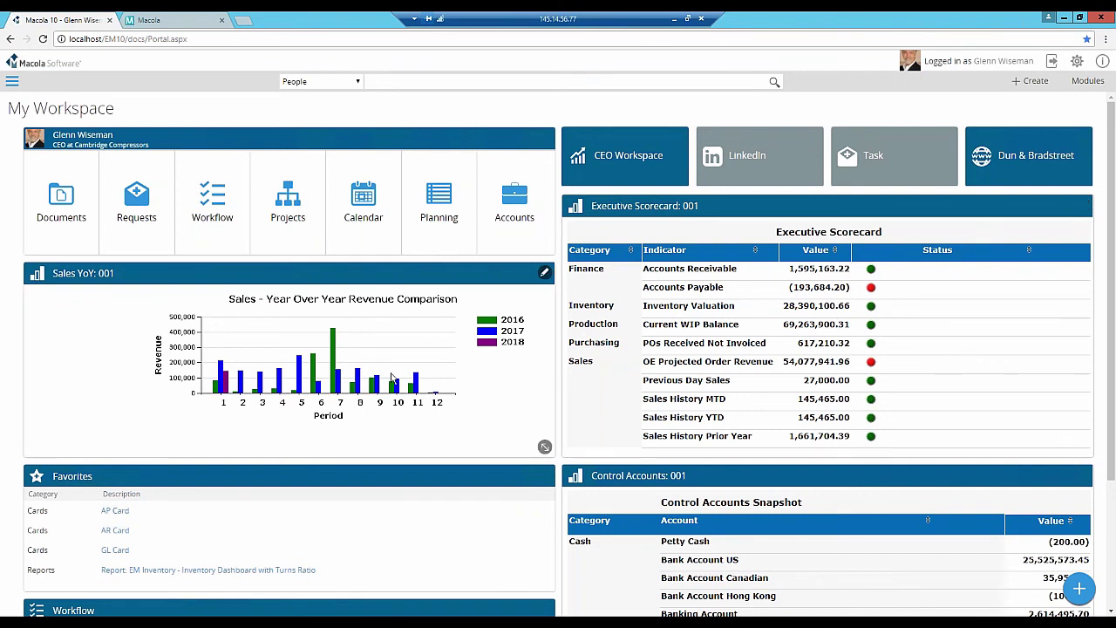
pyautogui.moveTo(227, 386)
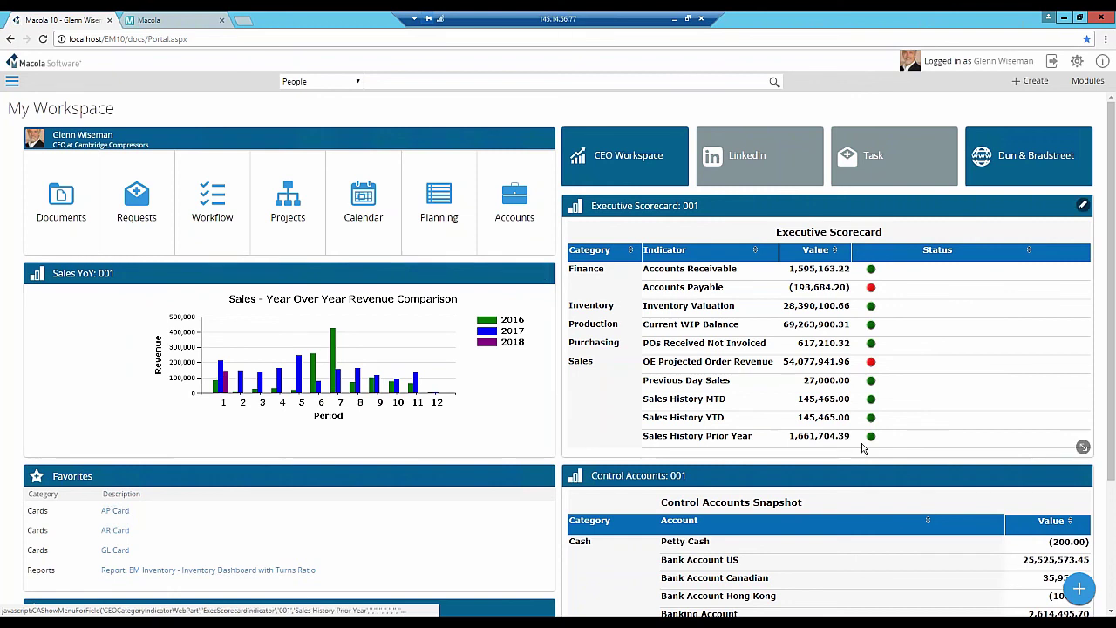
pyautogui.moveTo(799, 416); pyautogui.dragTo(847, 398)
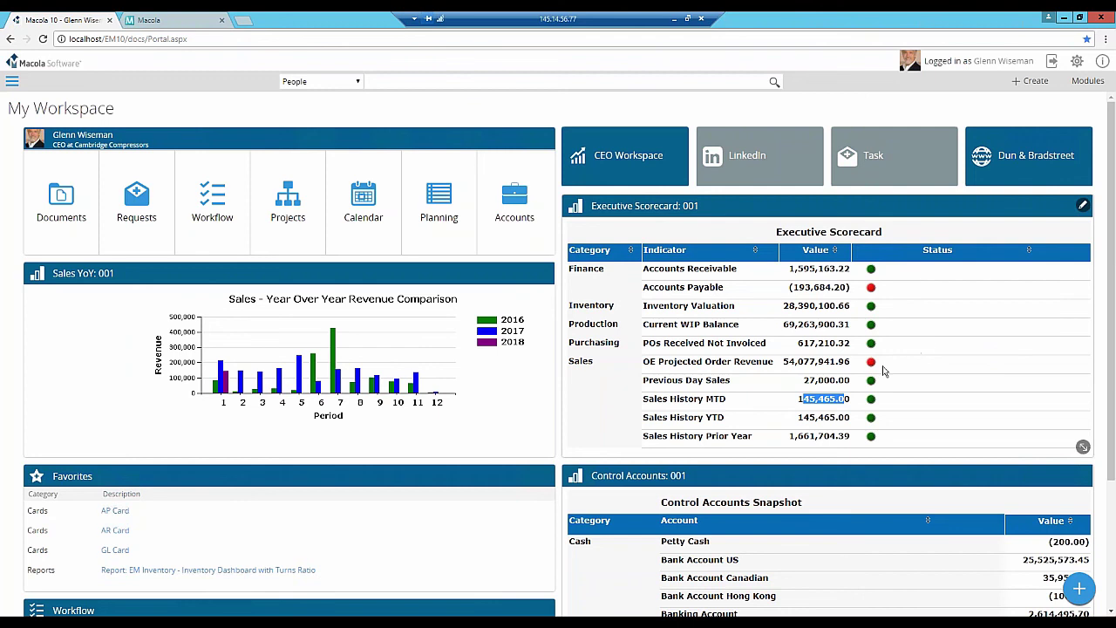
pyautogui.click(935, 359)
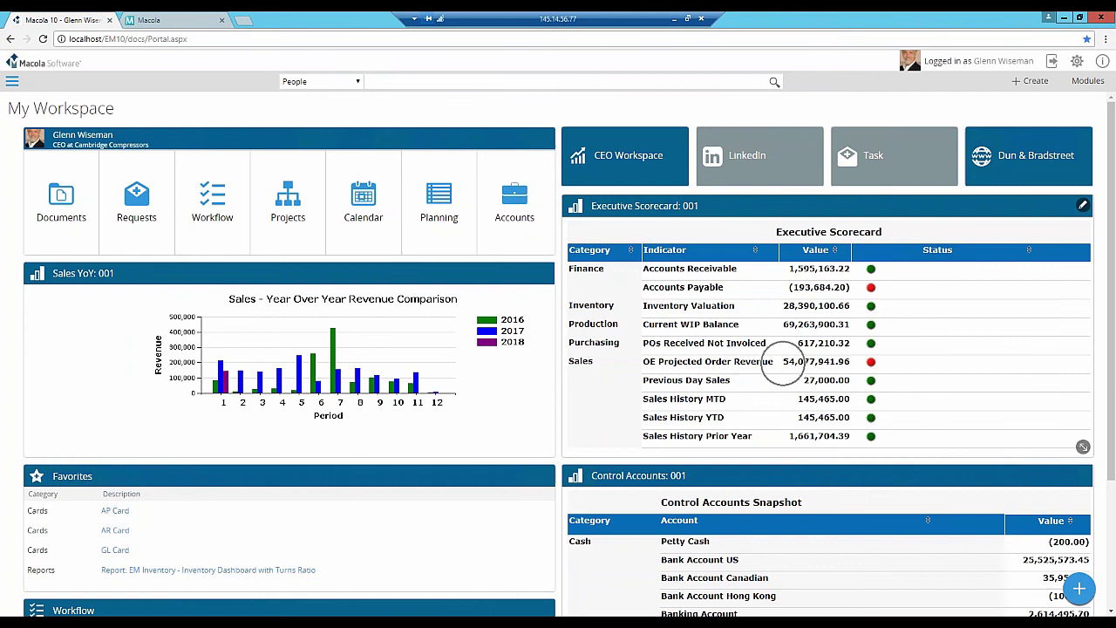
# Open the Sales Dashboard from the OE Projected Order Revenue indicator and maximize its window.
pyautogui.click(764, 366)
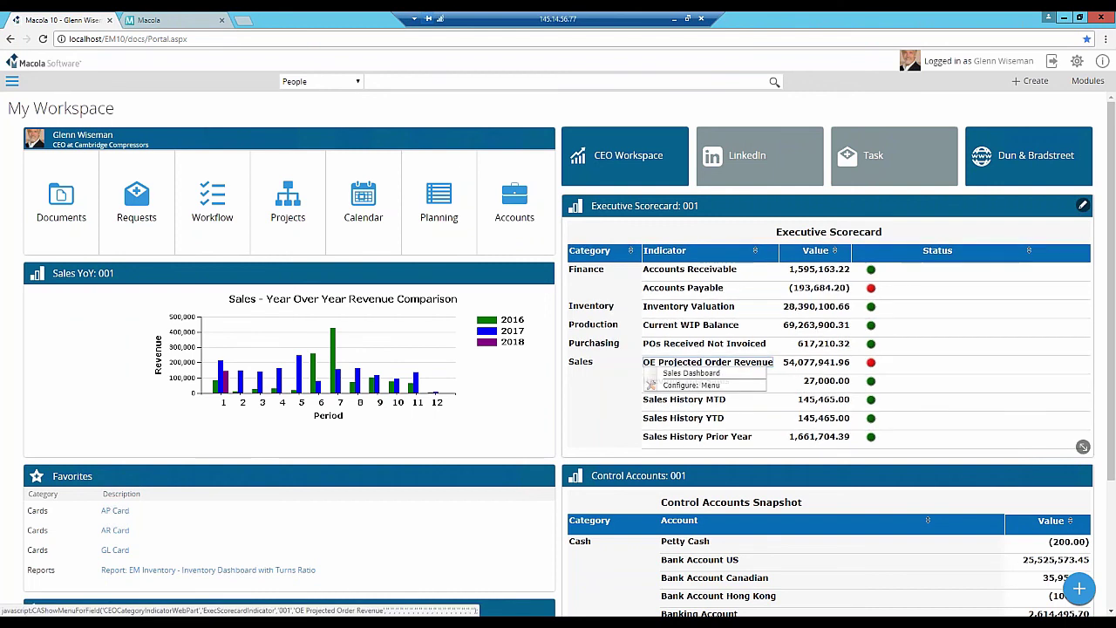
pyautogui.click(731, 374)
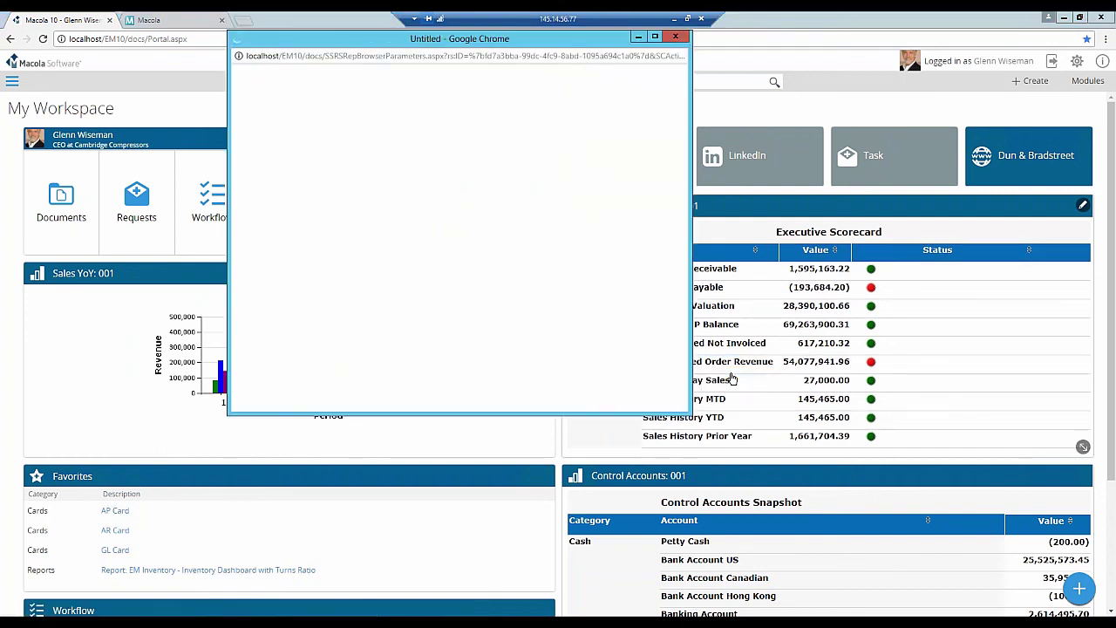
pyautogui.click(654, 37)
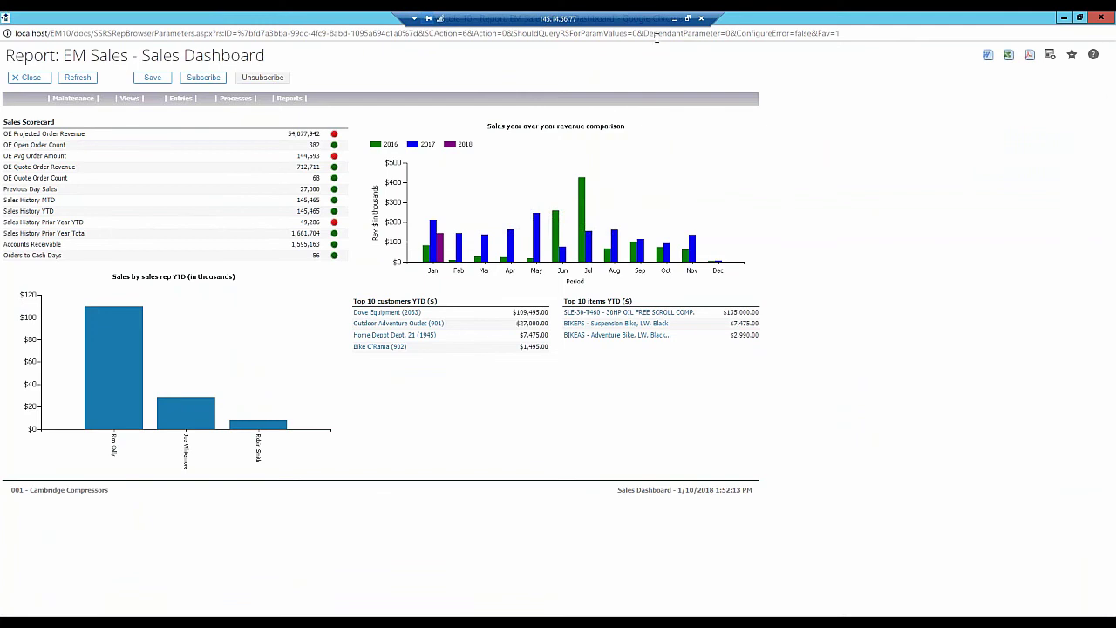
# Show the drill-down options for OE Projected Order Revenue and examine the sales-by-rep and year-over-year revenue charts.
pyautogui.click(303, 134)
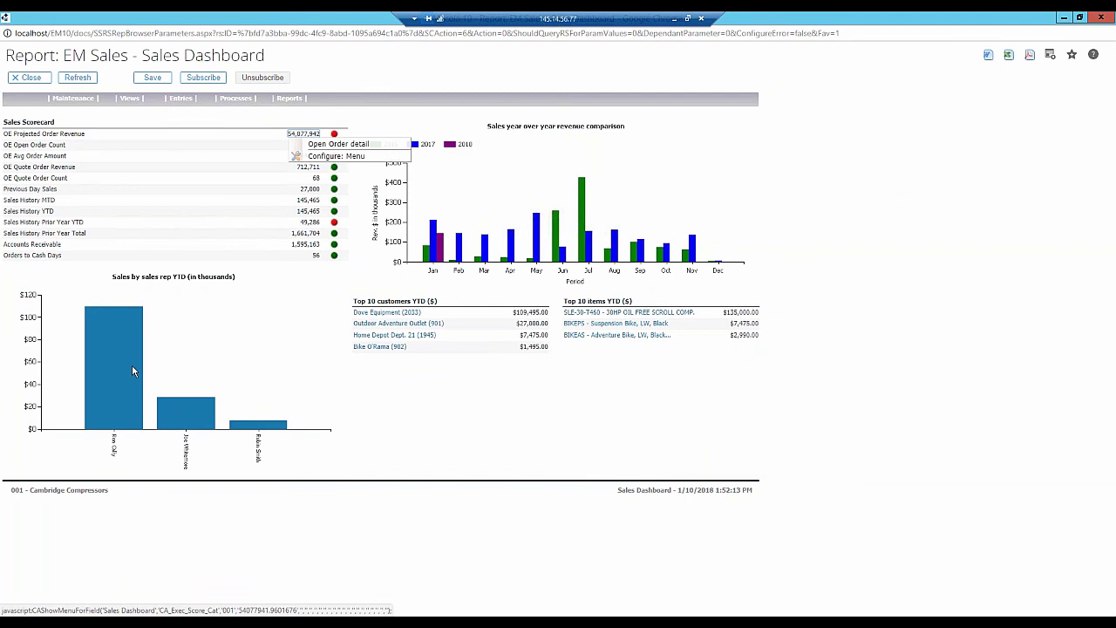
pyautogui.moveTo(129, 375)
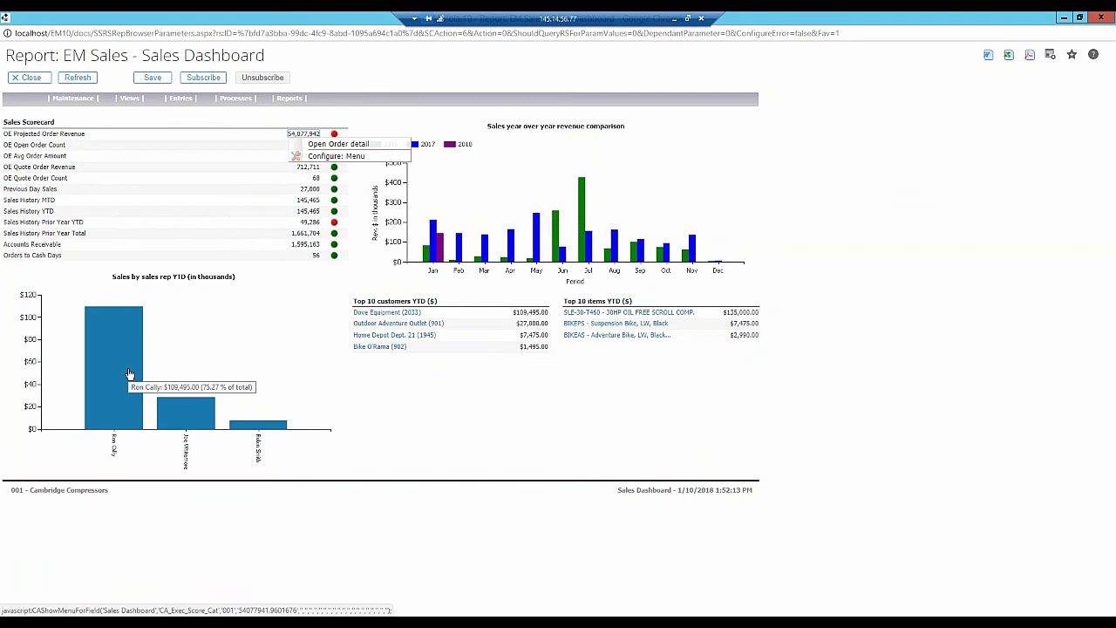
pyautogui.moveTo(261, 425)
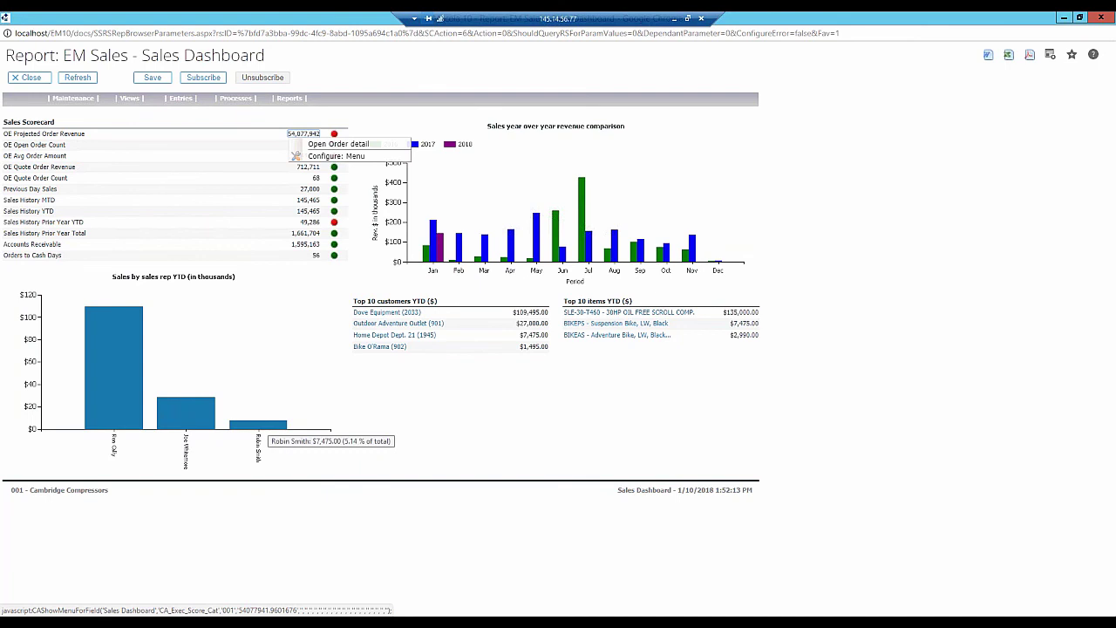
pyautogui.moveTo(439, 253)
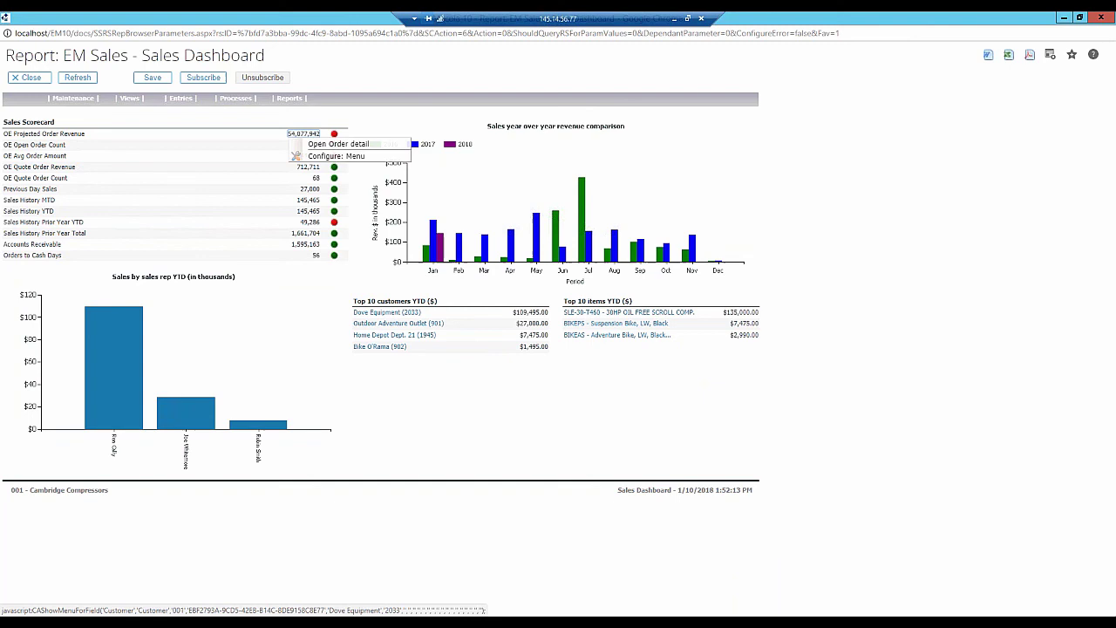
# Open the Customer Snapshot for Dove Equipment and review its year-to-date sales, AR summary total and average days to pay.
pyautogui.click(396, 314)
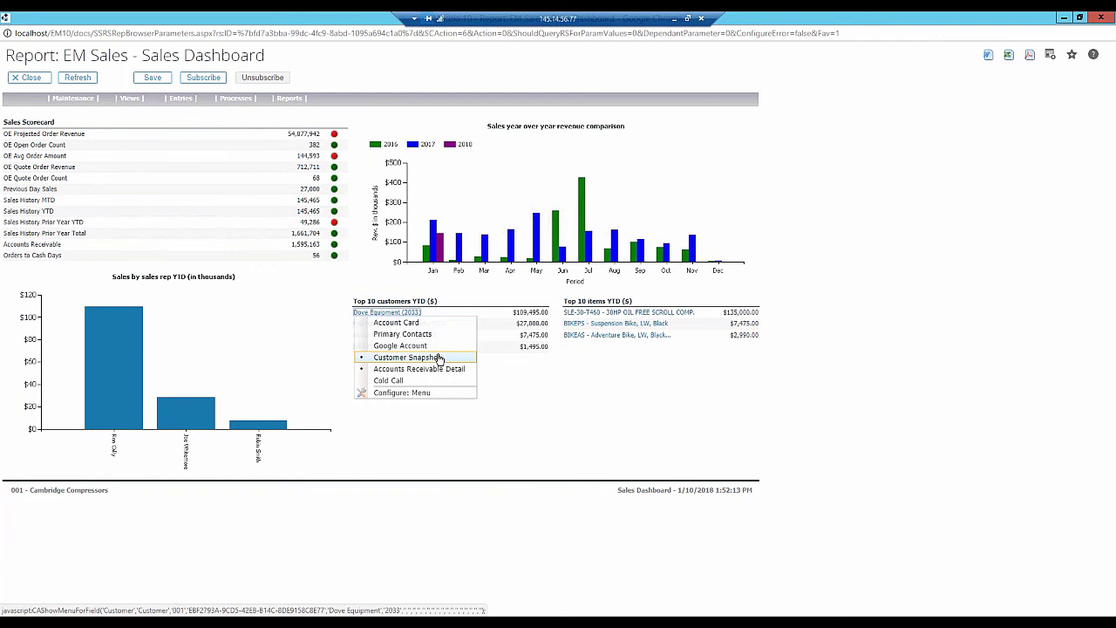
pyautogui.click(407, 357)
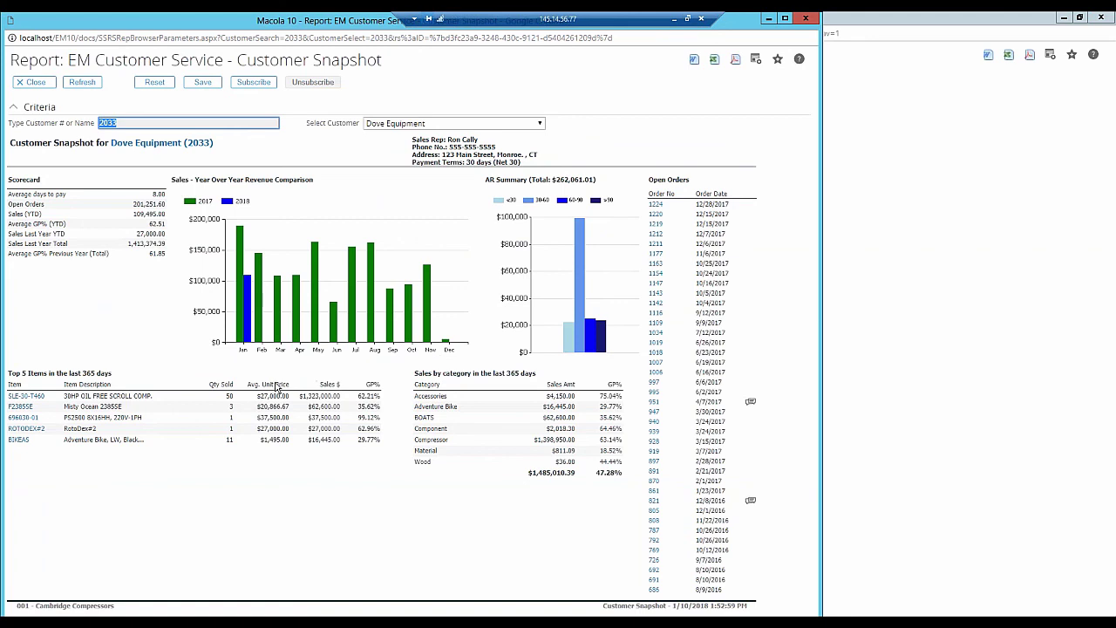
pyautogui.click(229, 403)
pyautogui.click(228, 404)
pyautogui.moveTo(136, 213); pyautogui.dragTo(162, 213)
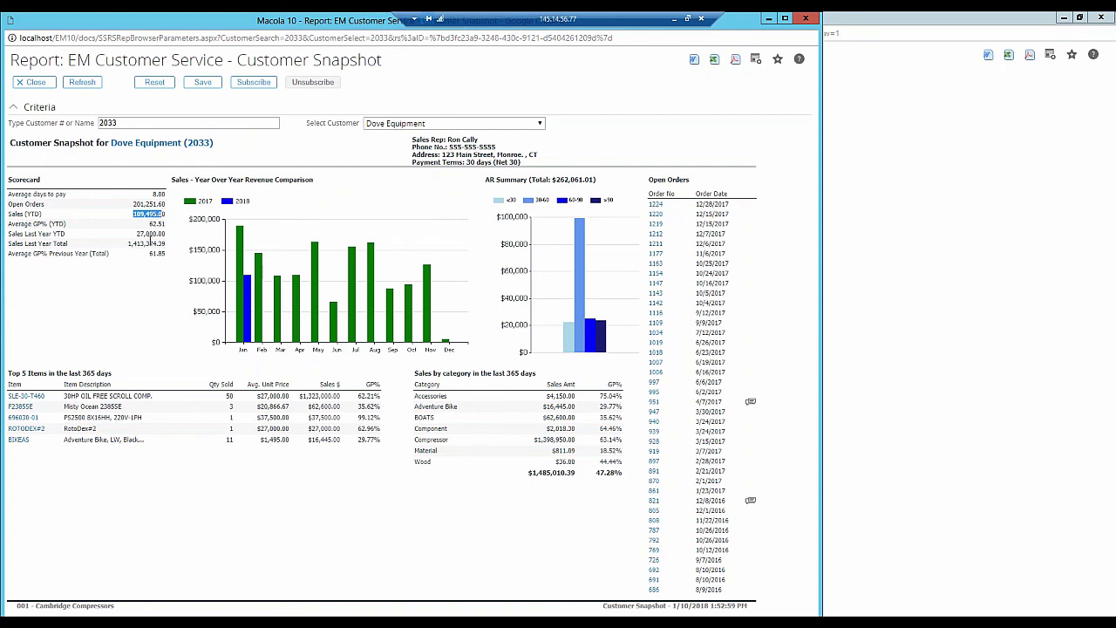
pyautogui.moveTo(555, 181); pyautogui.dragTo(593, 179)
pyautogui.moveTo(153, 194); pyautogui.dragTo(164, 194)
# View the actions available for the second open order, dismiss them, and check the comment marker on the order dated 4/7/2017.
pyautogui.click(654, 214)
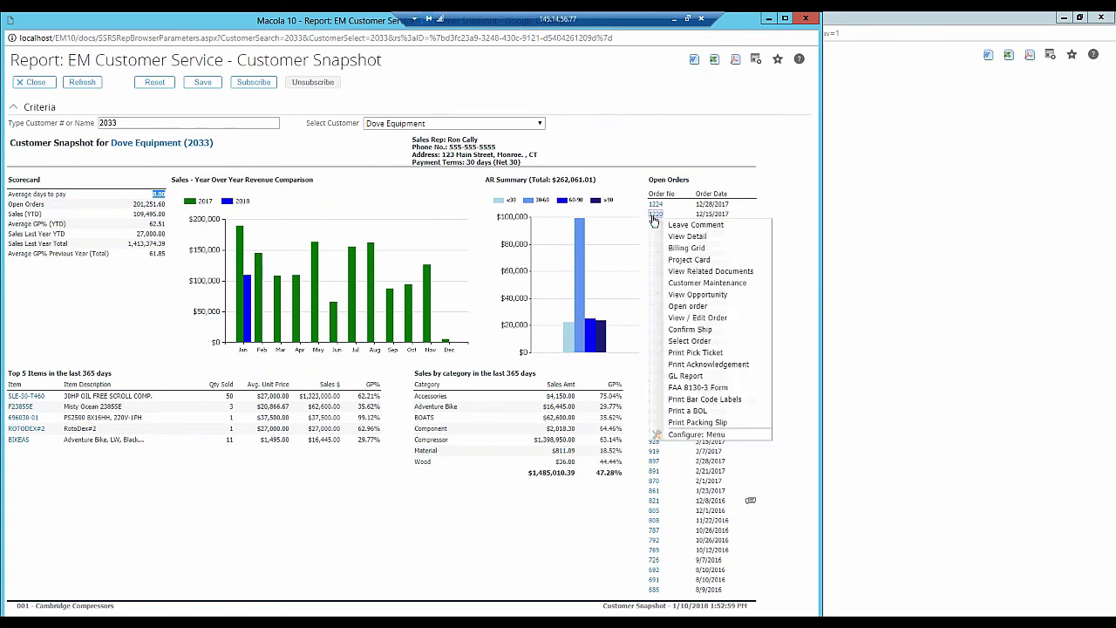
pyautogui.click(806, 206)
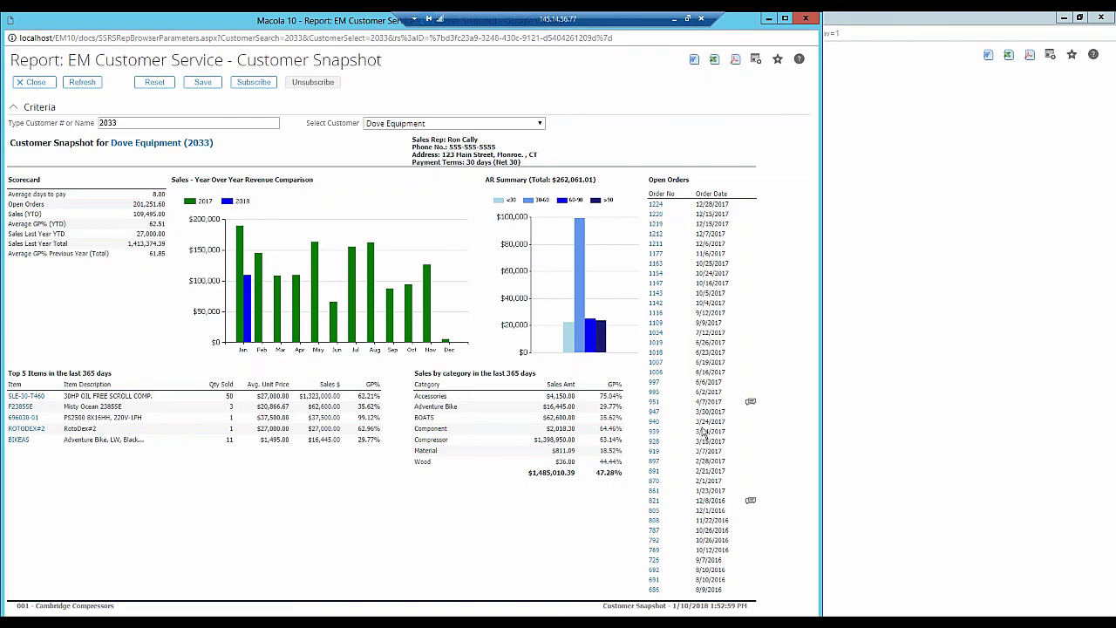
pyautogui.moveTo(750, 402)
# Close the Customer Snapshot and the Sales Dashboard, and log out of the CEO's session.
pyautogui.click(808, 19)
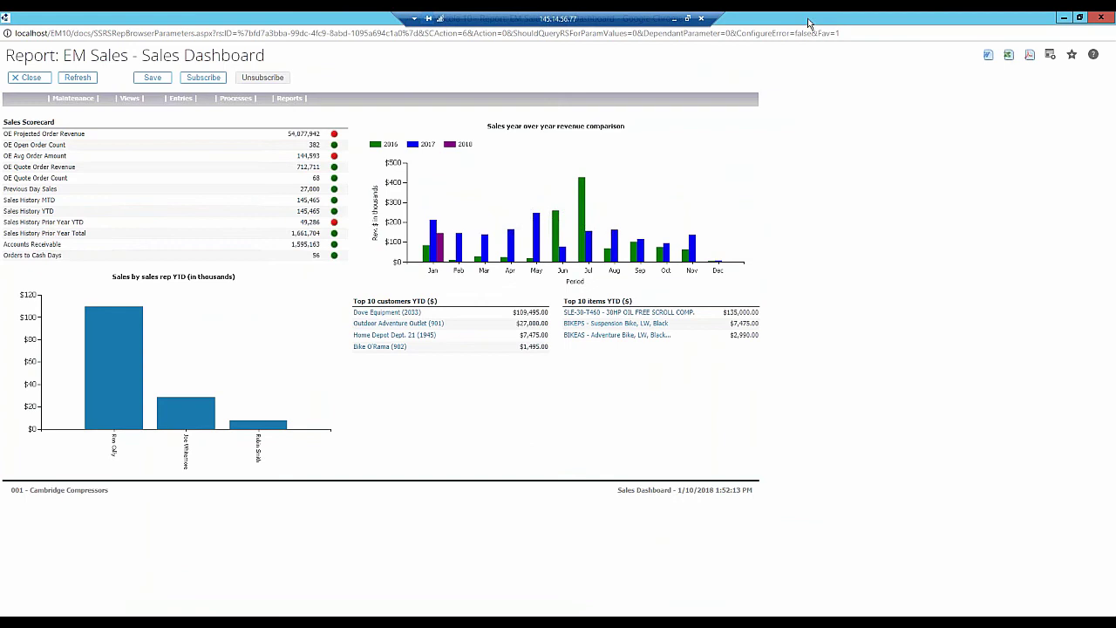
pyautogui.click(1102, 17)
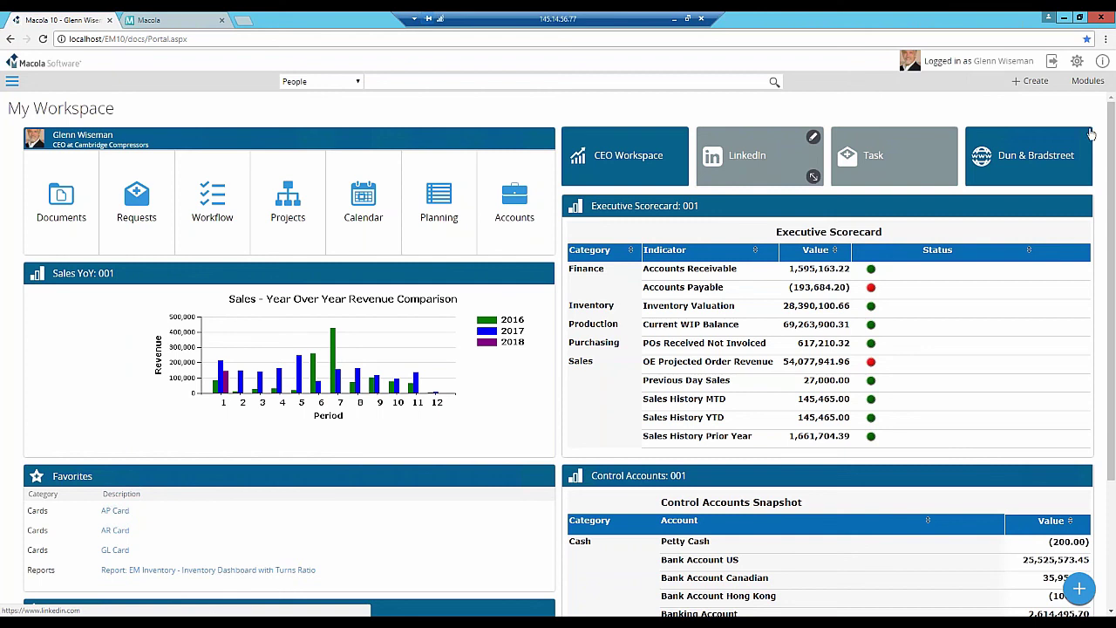
pyautogui.click(1054, 64)
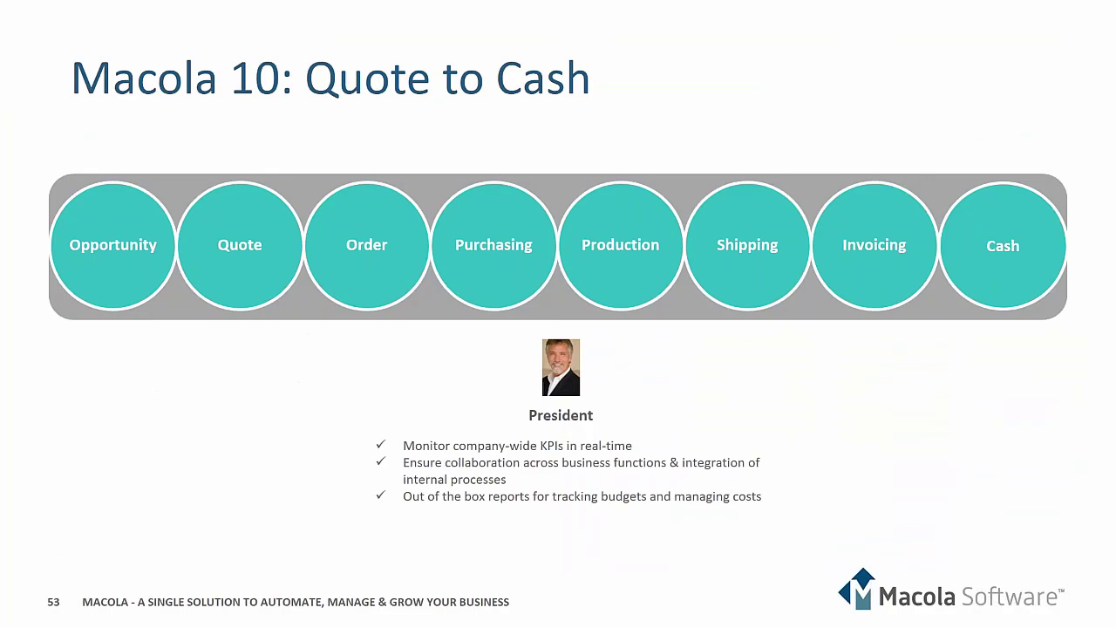
pyautogui.press('Right')
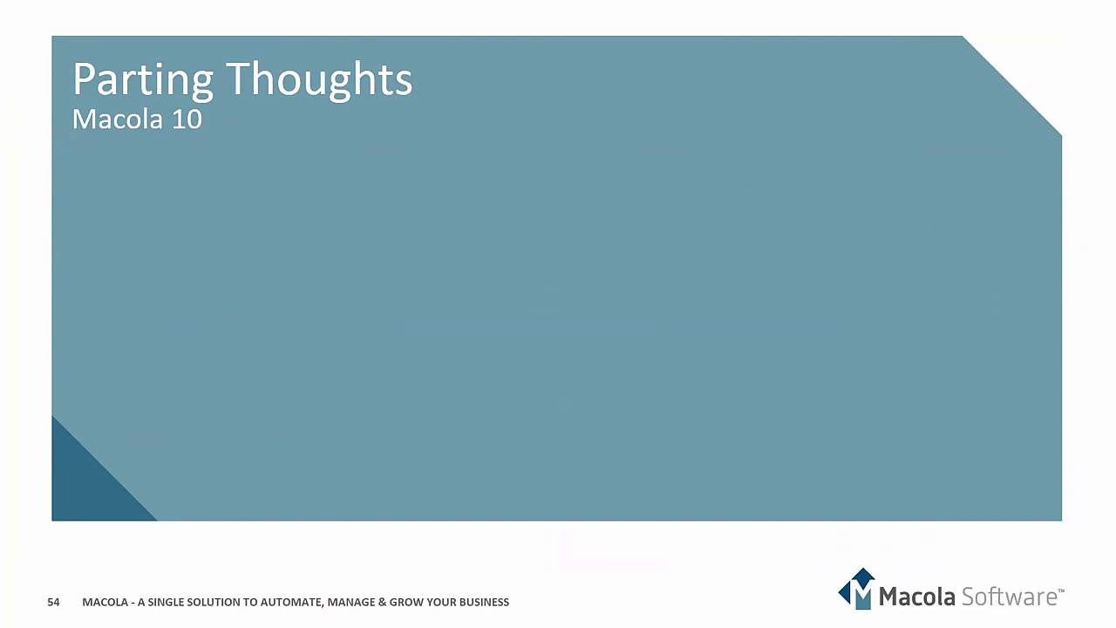
pyautogui.press('Right')
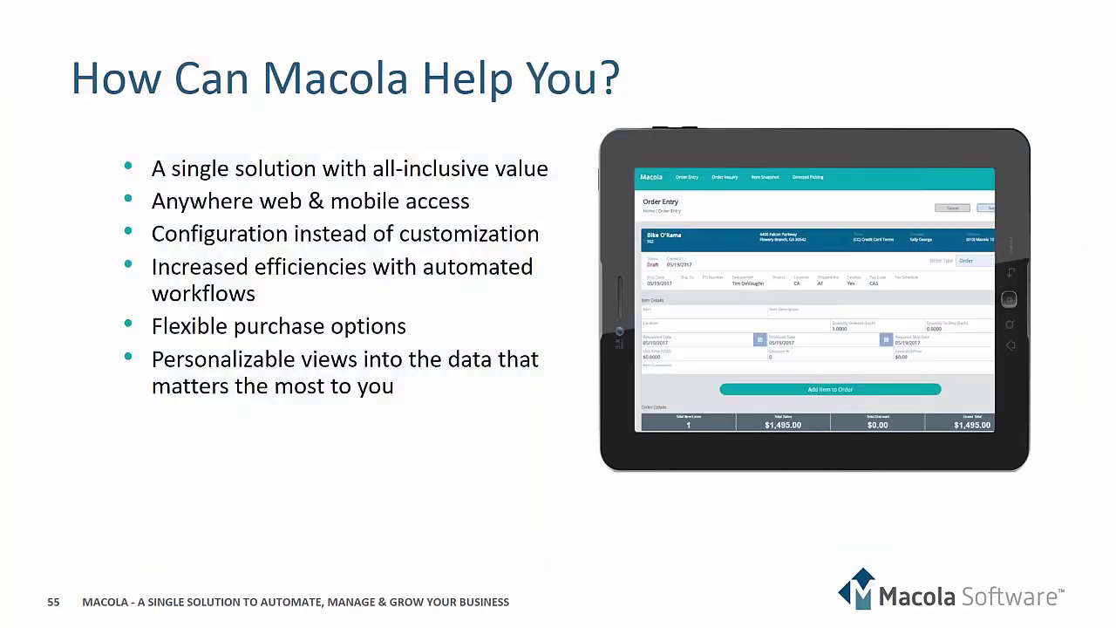